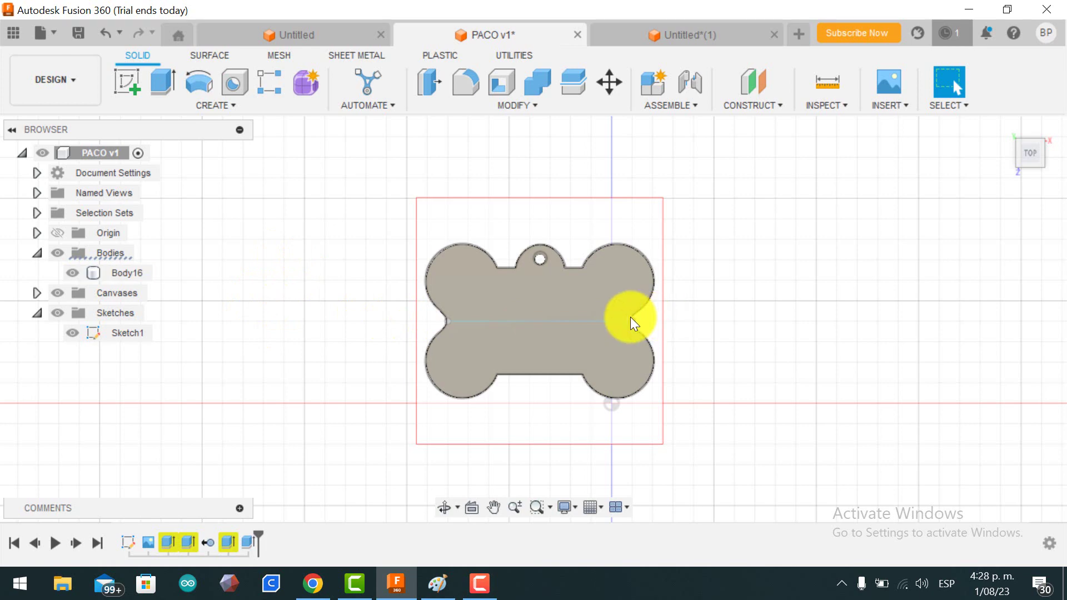
Step: Start a new sketch, Sketch4, on the top plane of the bone-shaped tag
click(124, 80)
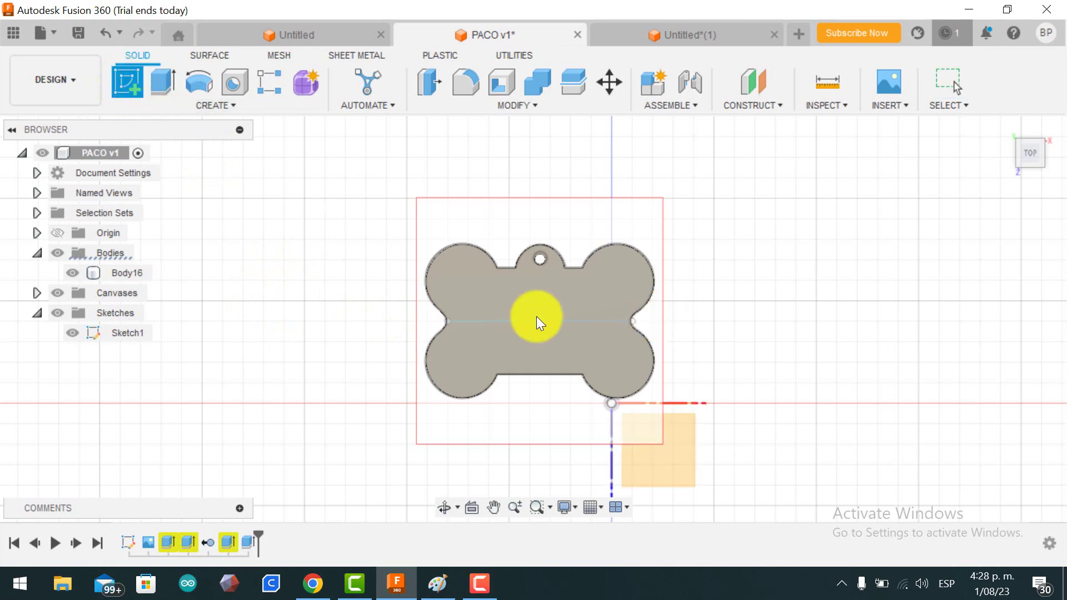
click(667, 451)
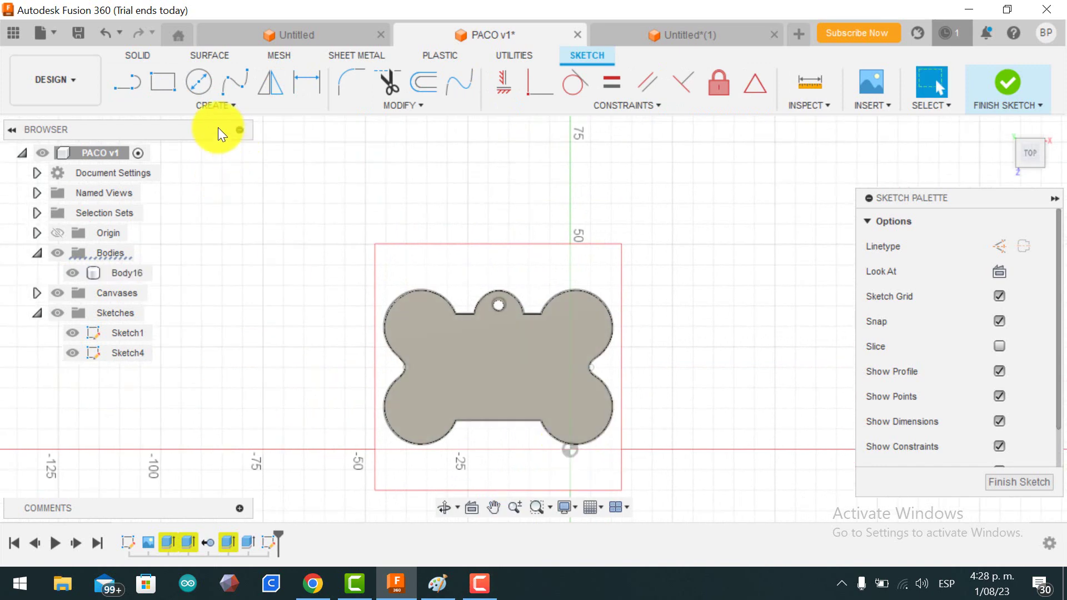
Step: Add the text 'PACO' in Arial Black, 10 mm high, across the middle of the bone
click(215, 106)
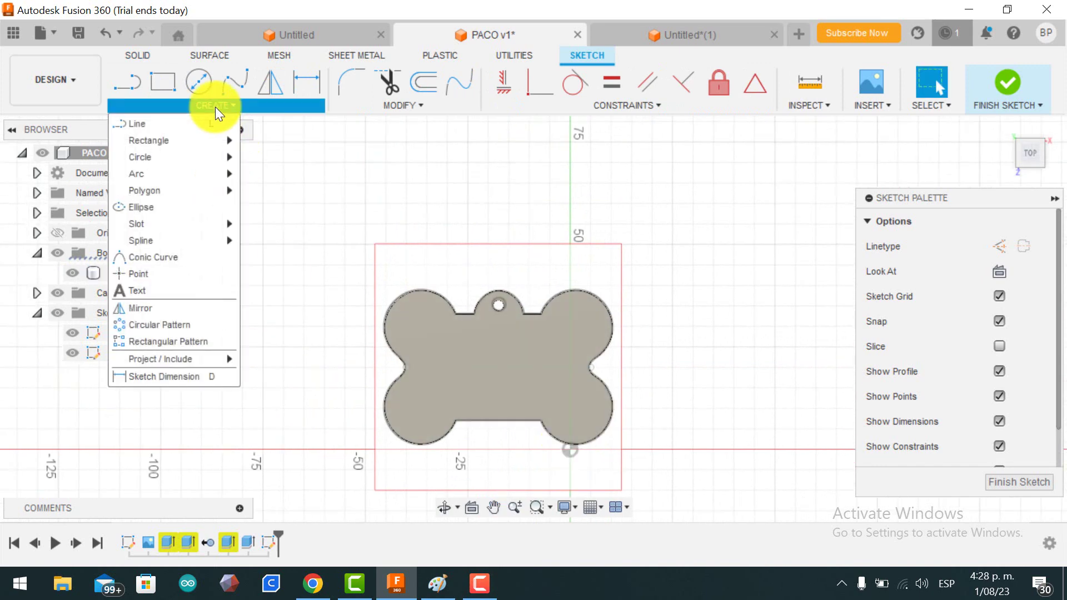
click(189, 291)
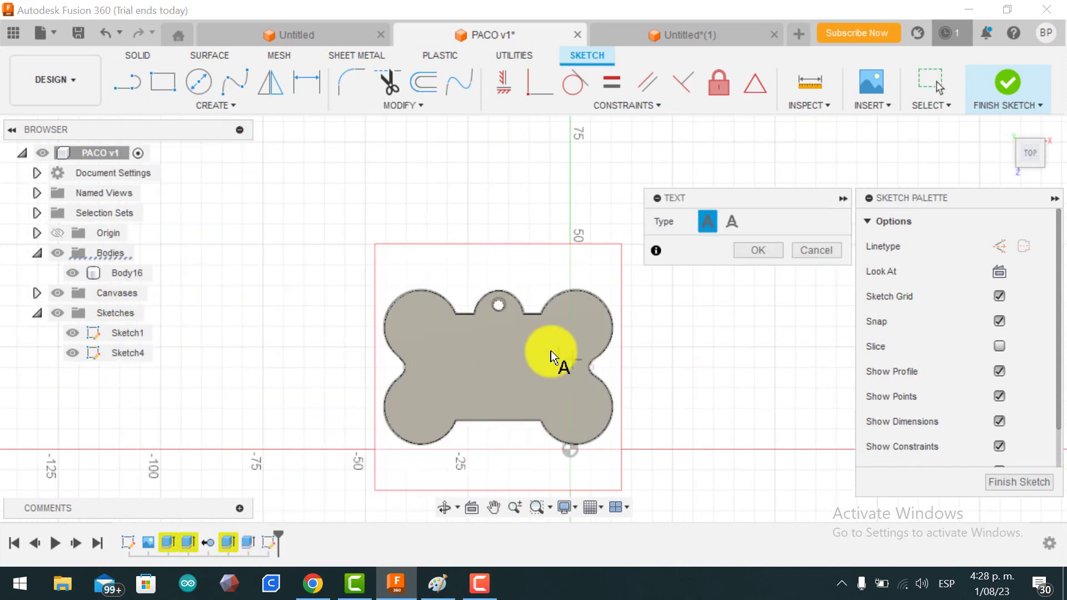
click(425, 333)
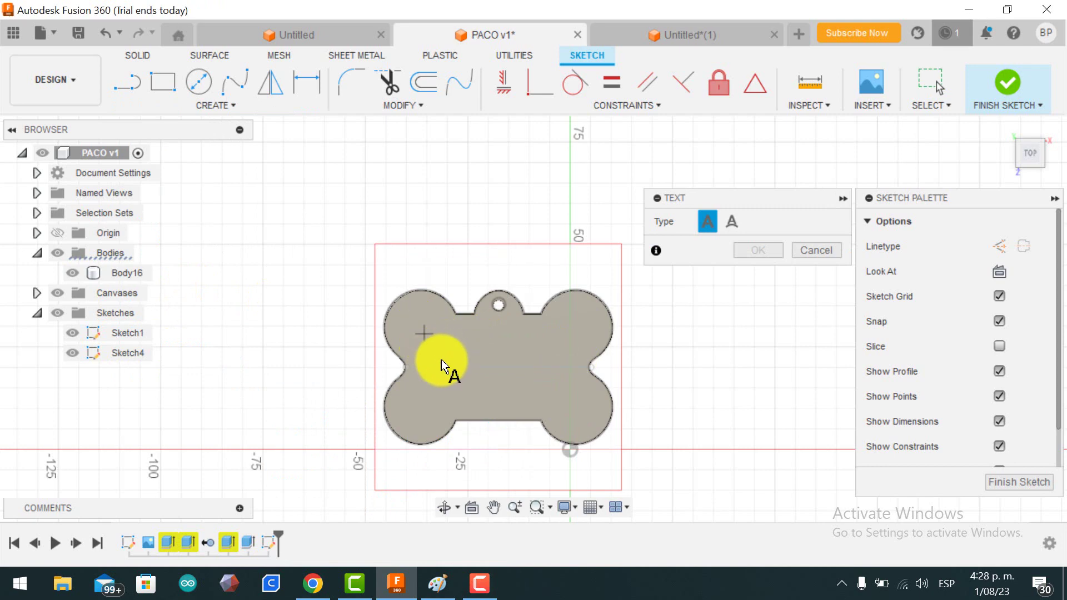
click(578, 374)
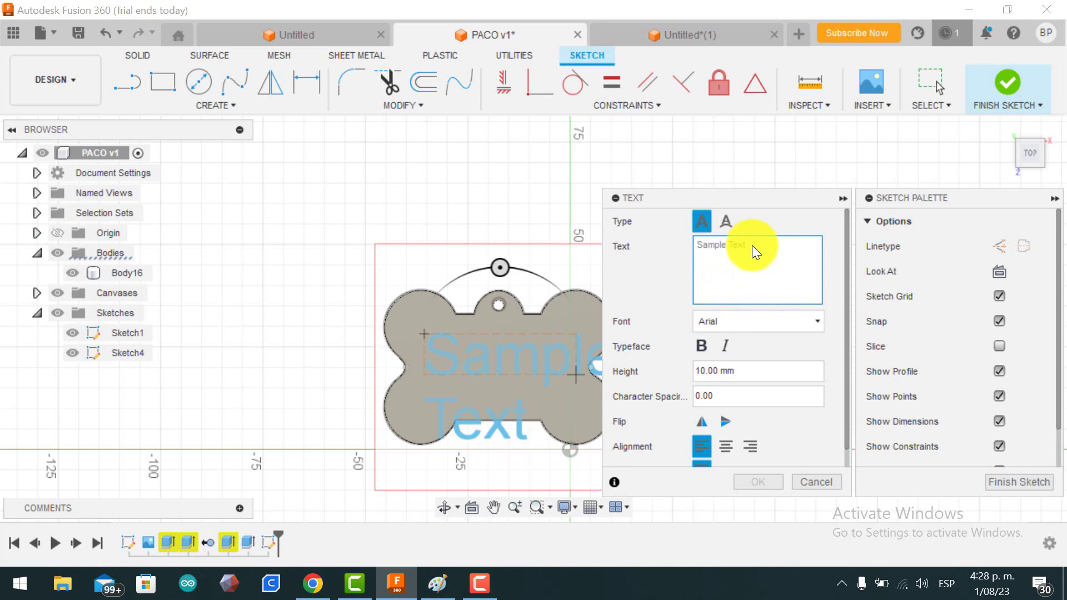
text(PA)
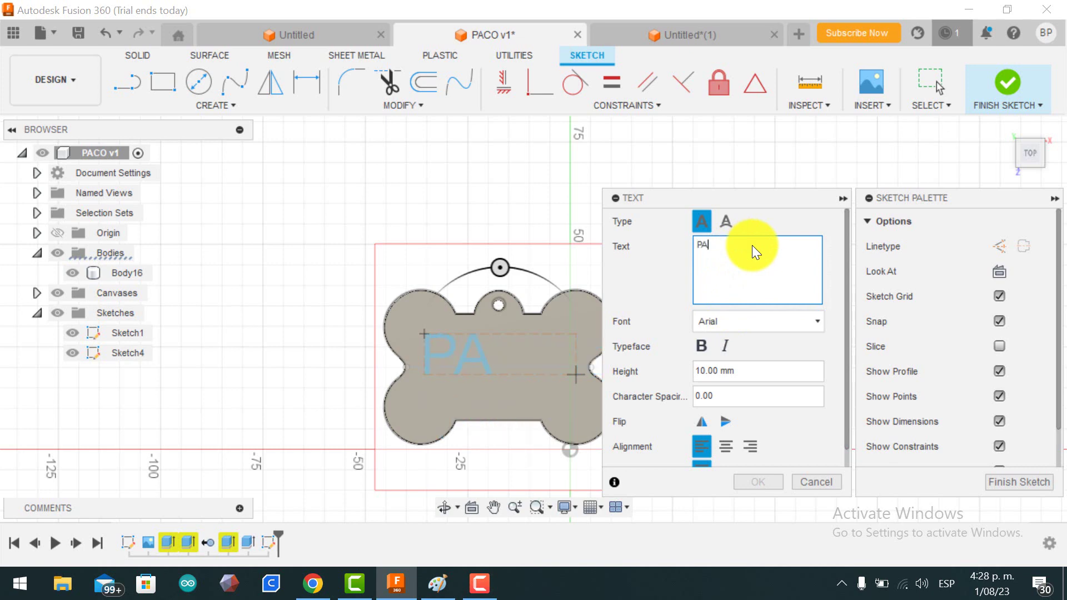
text(CO)
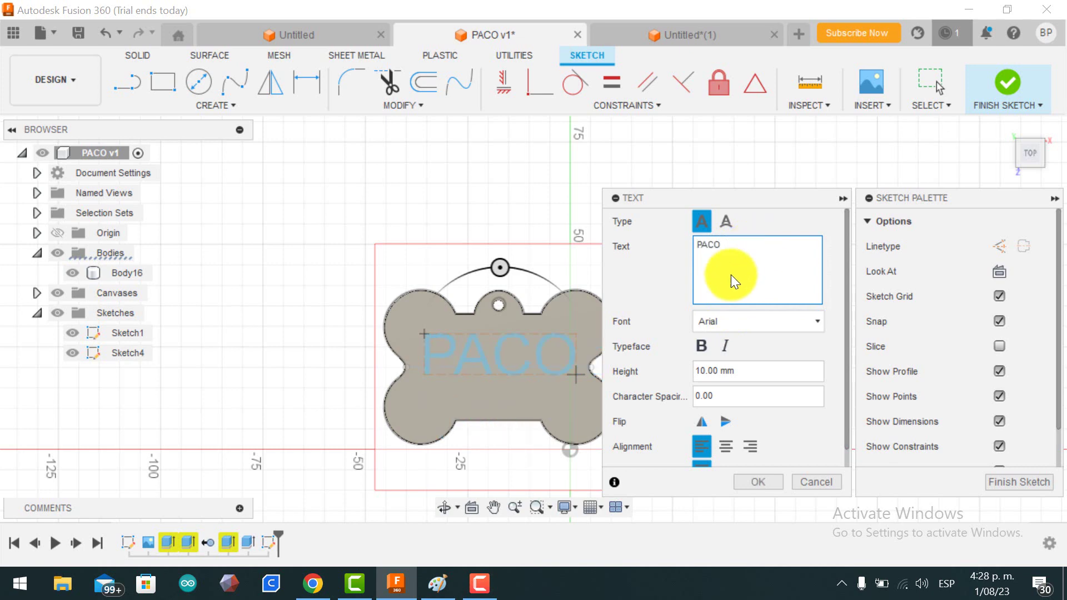
click(735, 328)
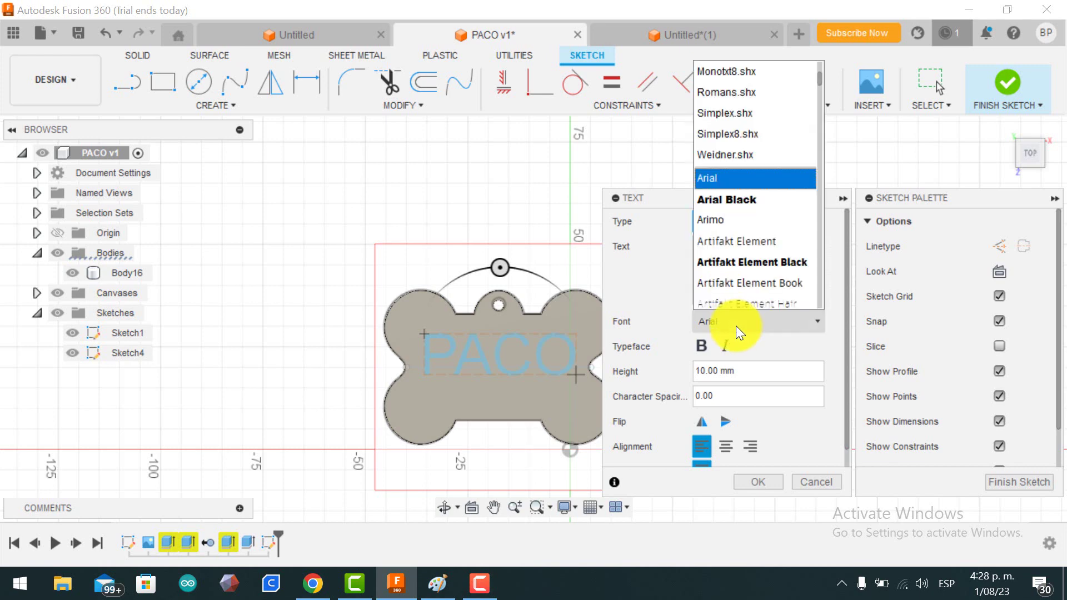
click(746, 203)
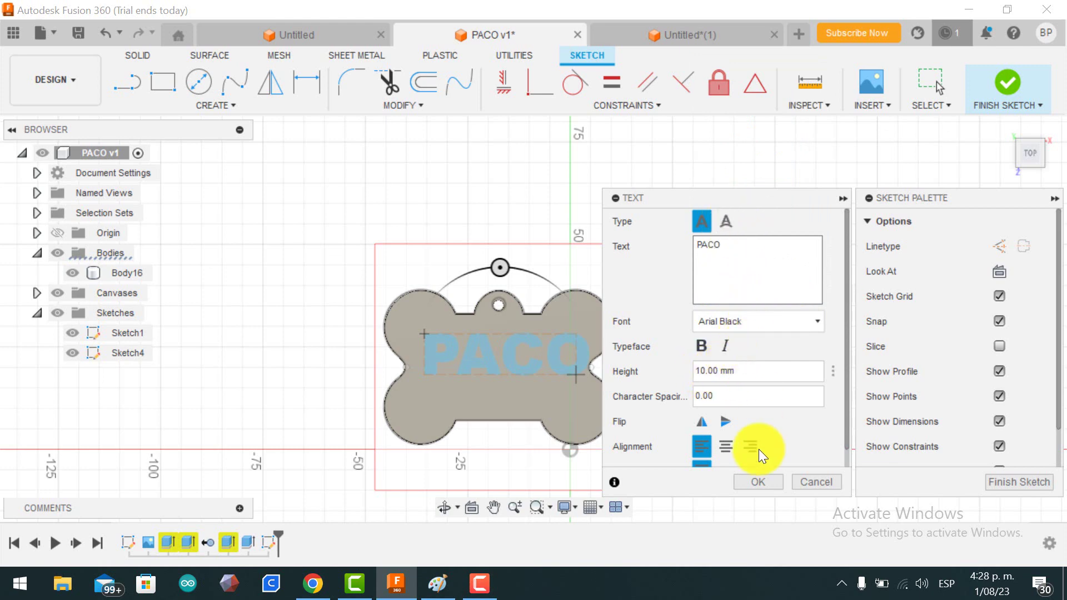
click(759, 481)
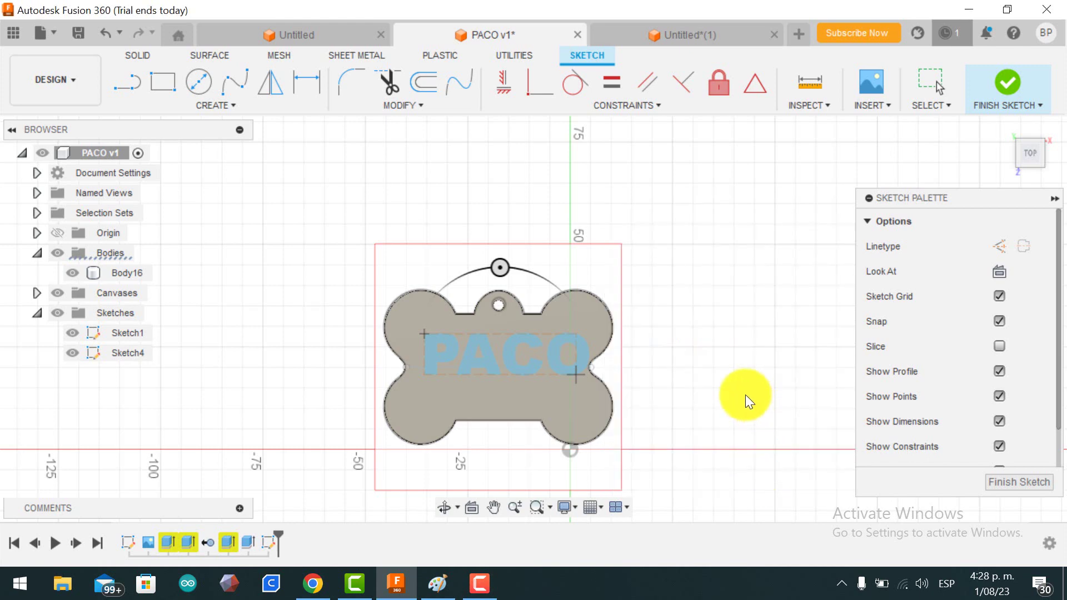
Step: Undo the first PACO text with Ctrl+Z
click(491, 353)
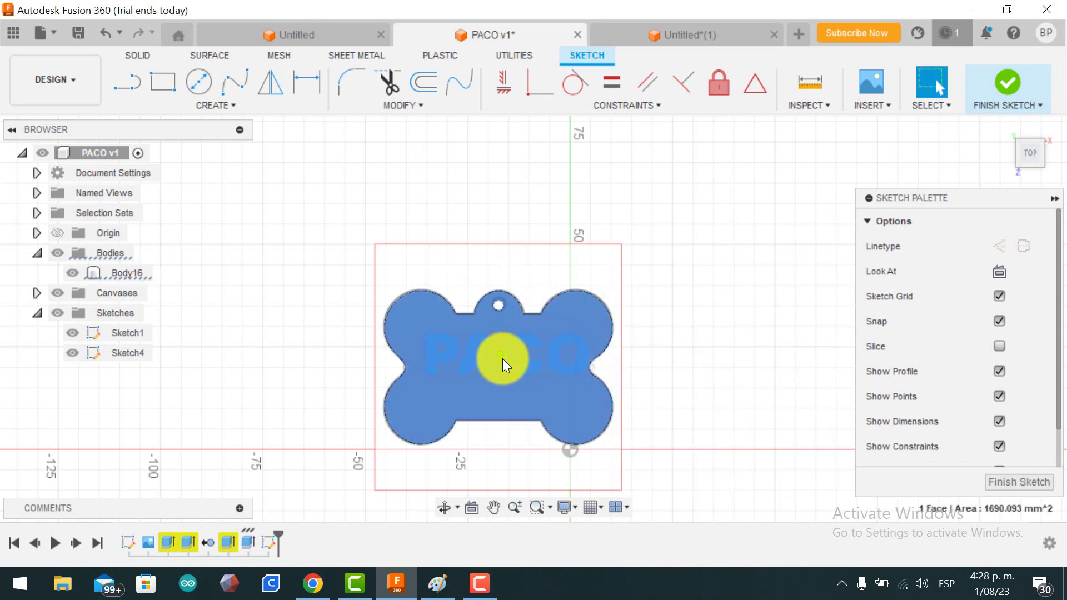
key(ctrl+z)
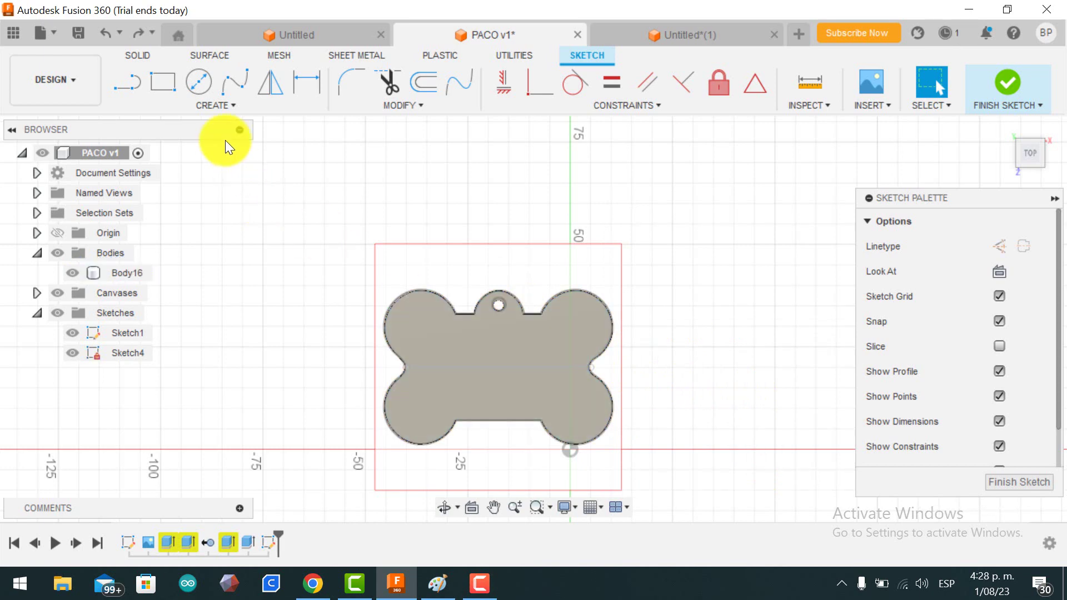
click(166, 90)
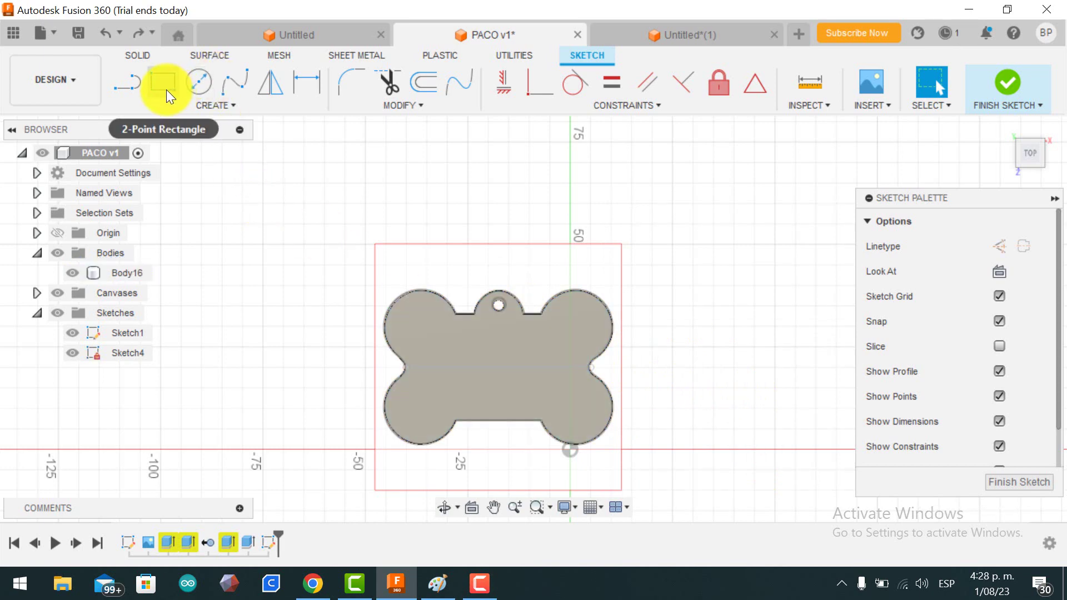
Step: Re-create the PACO text in a new frame placed slightly further left on the bone
click(219, 104)
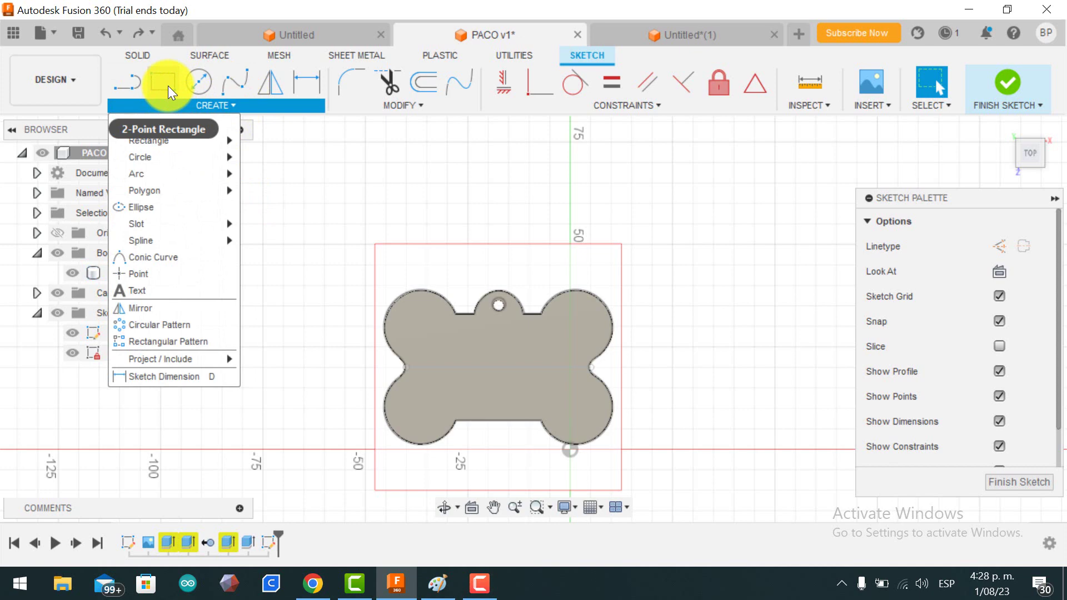
click(165, 292)
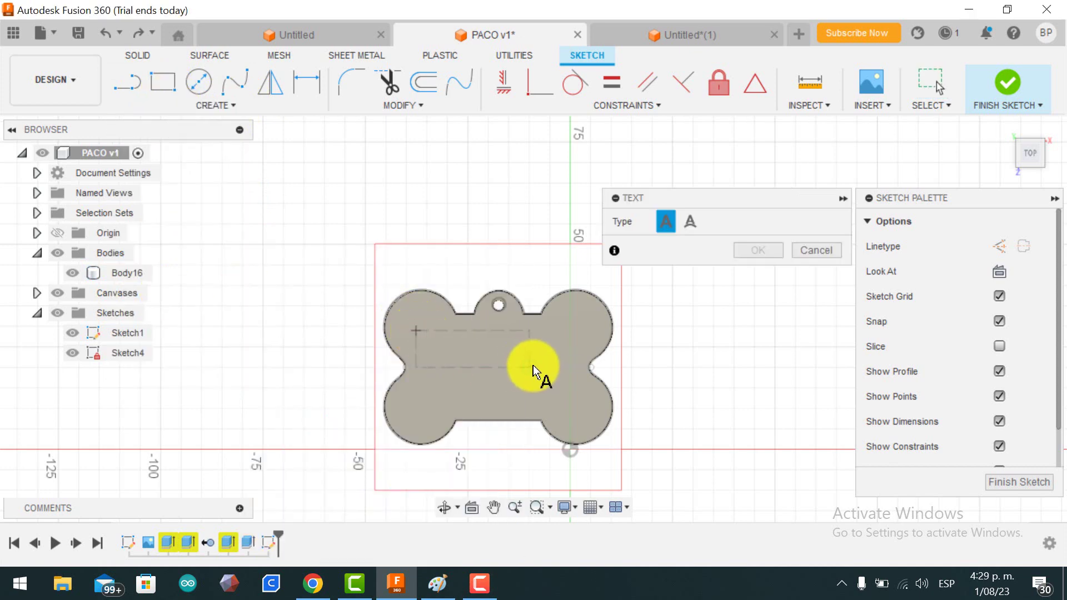
click(579, 381)
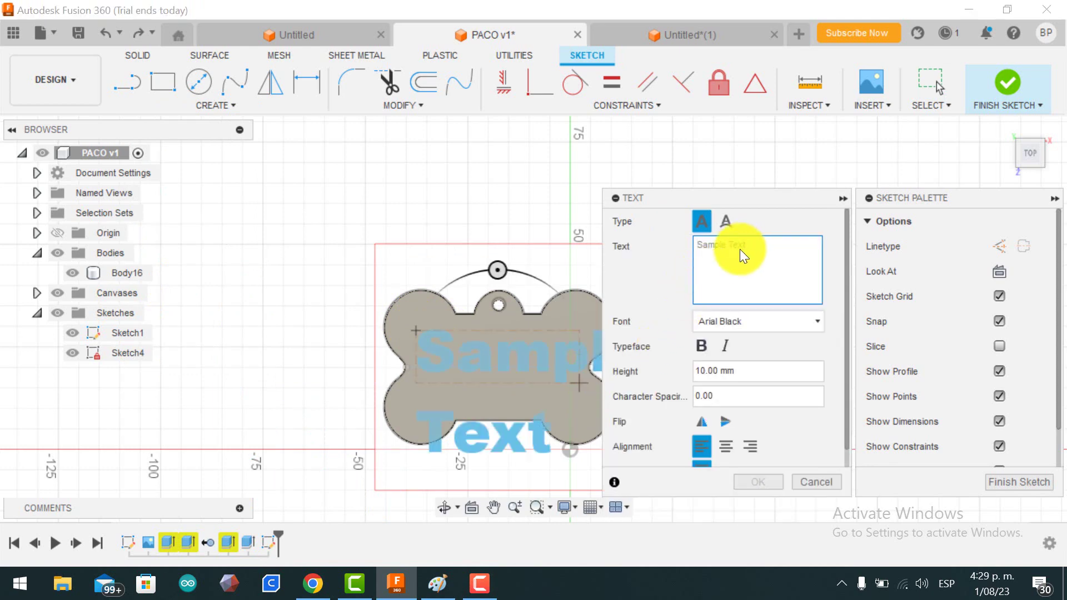
text(PACO)
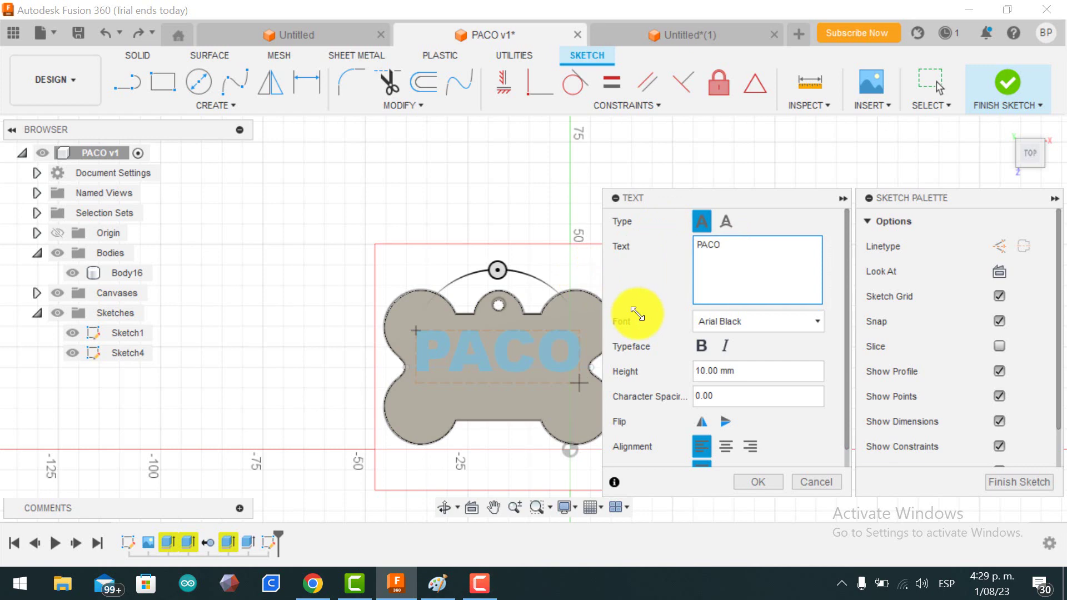
click(758, 483)
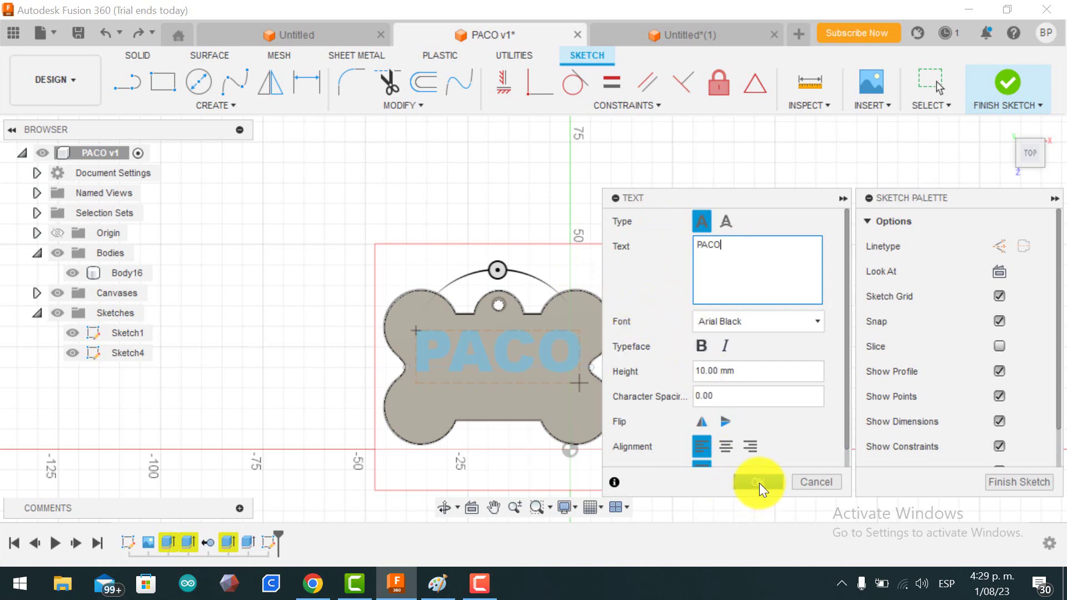
click(505, 333)
Step: Try a first move of the PACO text, then cancel it, leaving the text in place
right_click(505, 333)
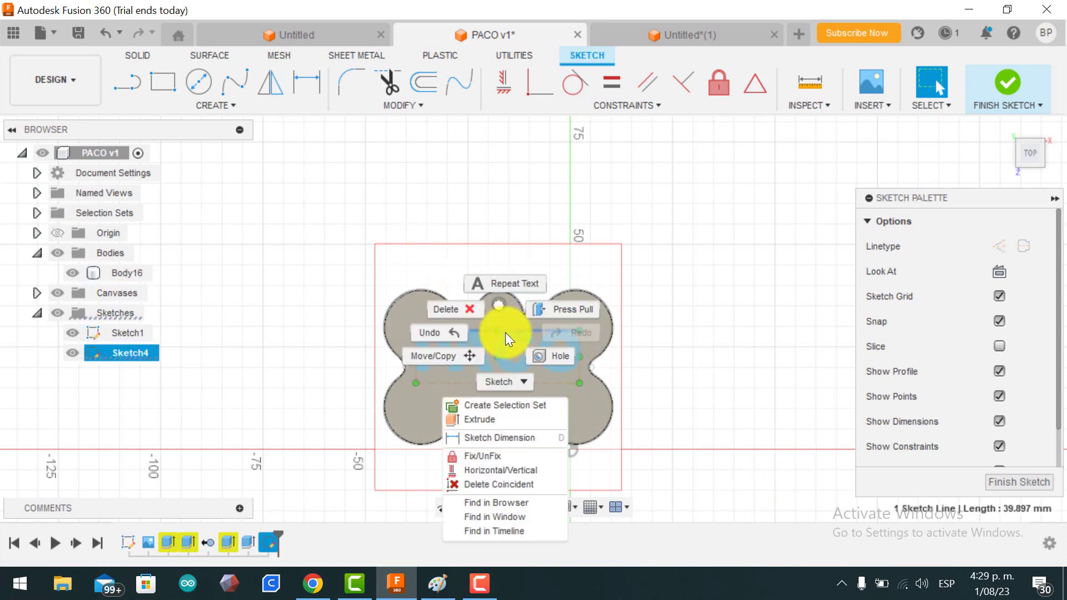
click(471, 352)
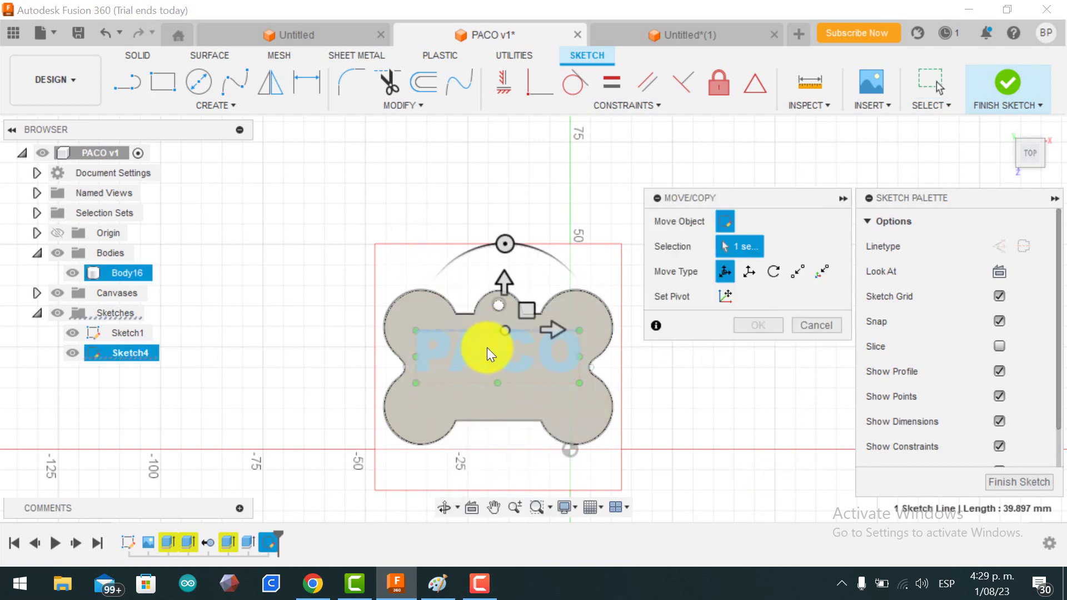
drag(533, 312, 502, 374)
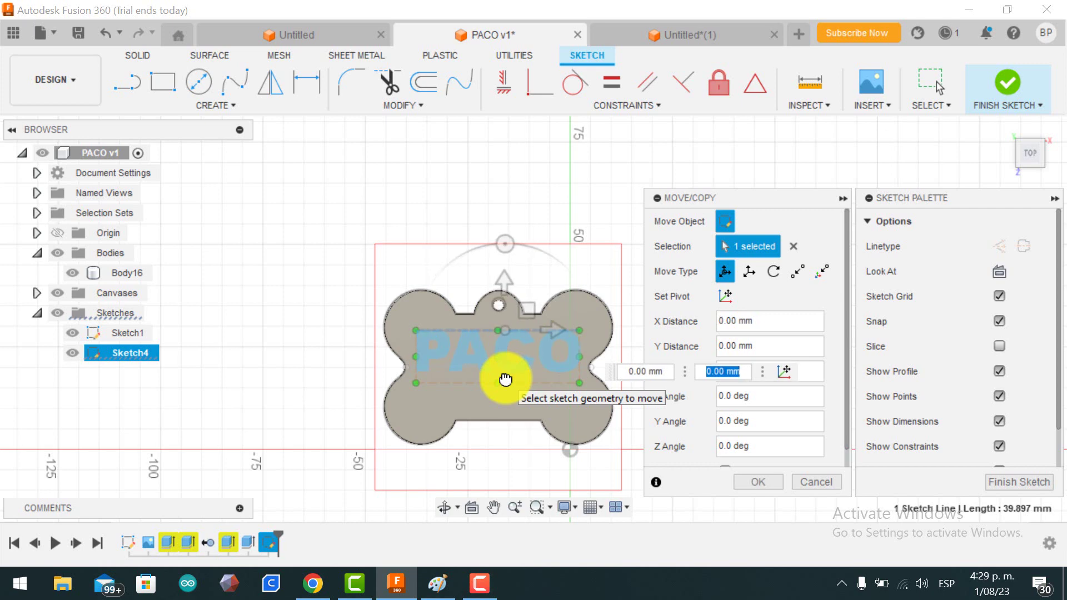
key(Return)
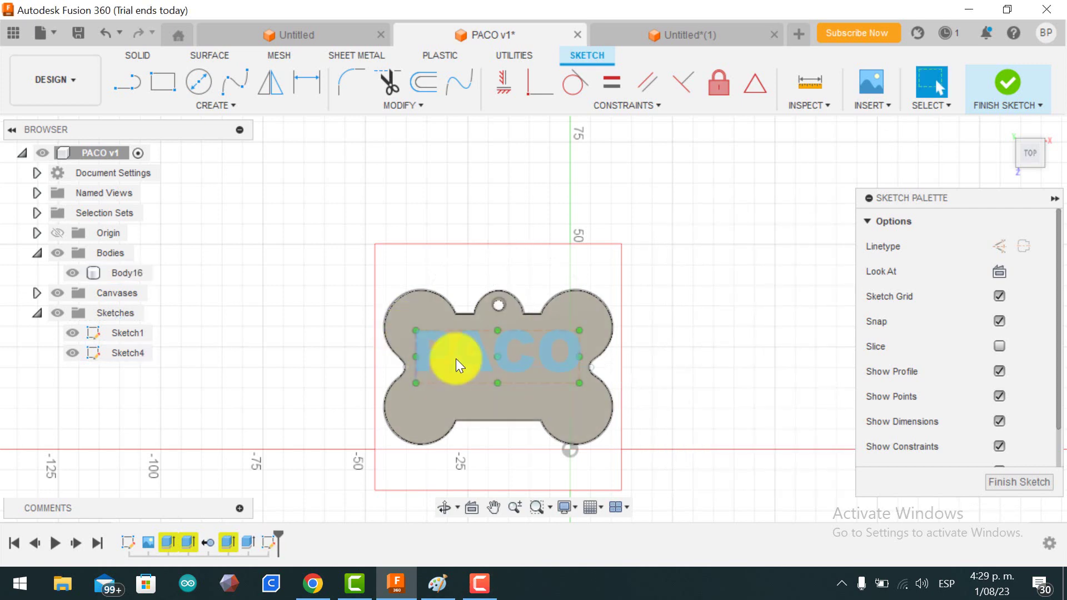
Step: Move the PACO text 0.204 mm in X and Y with Move/Copy
click(123, 355)
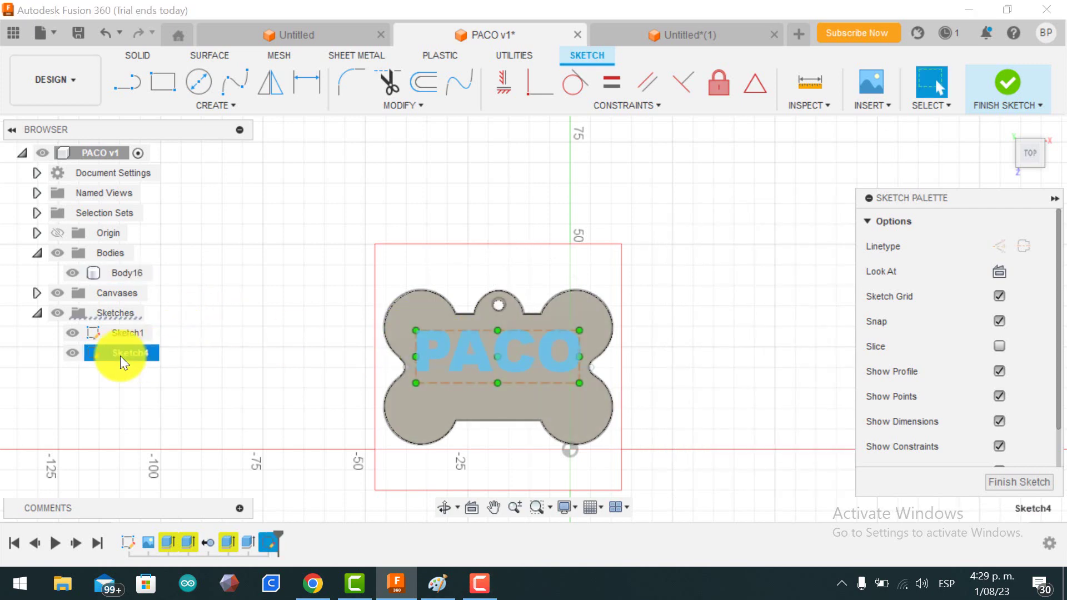
right_click(475, 351)
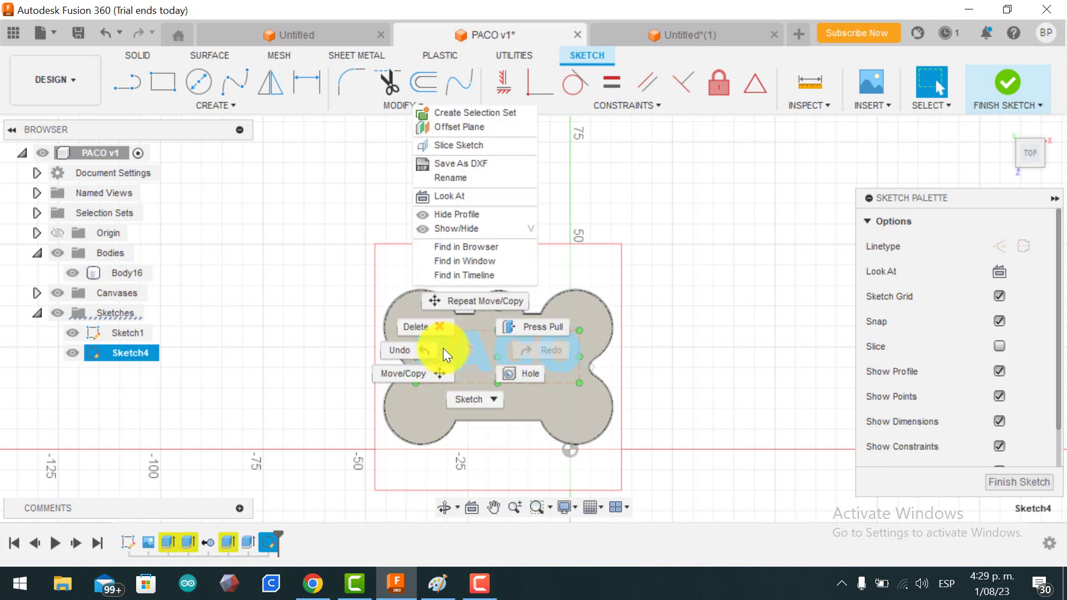
click(398, 373)
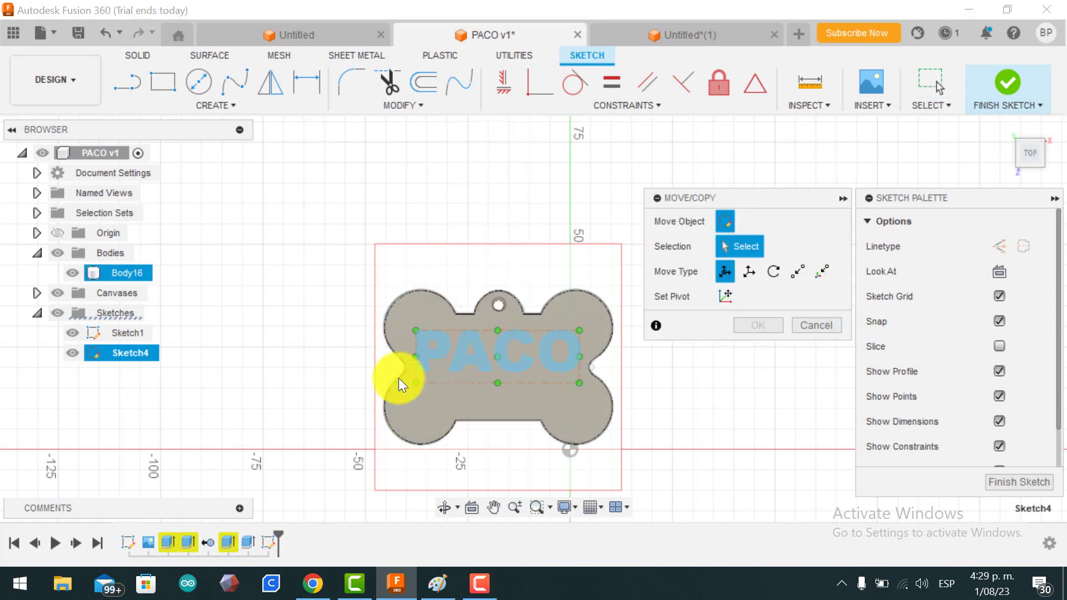
click(496, 346)
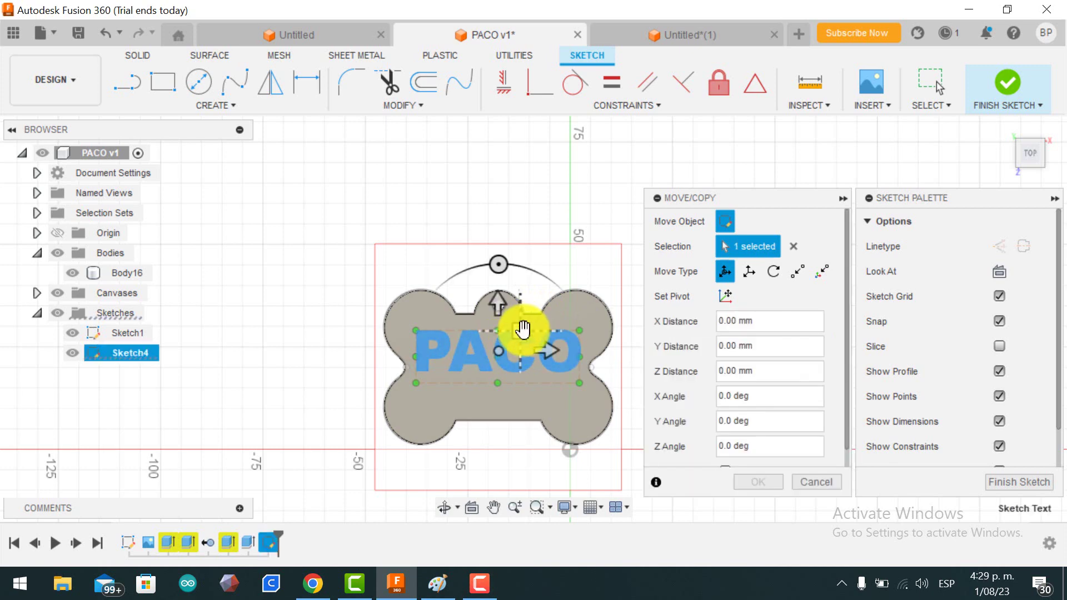
drag(523, 333, 525, 331)
click(760, 479)
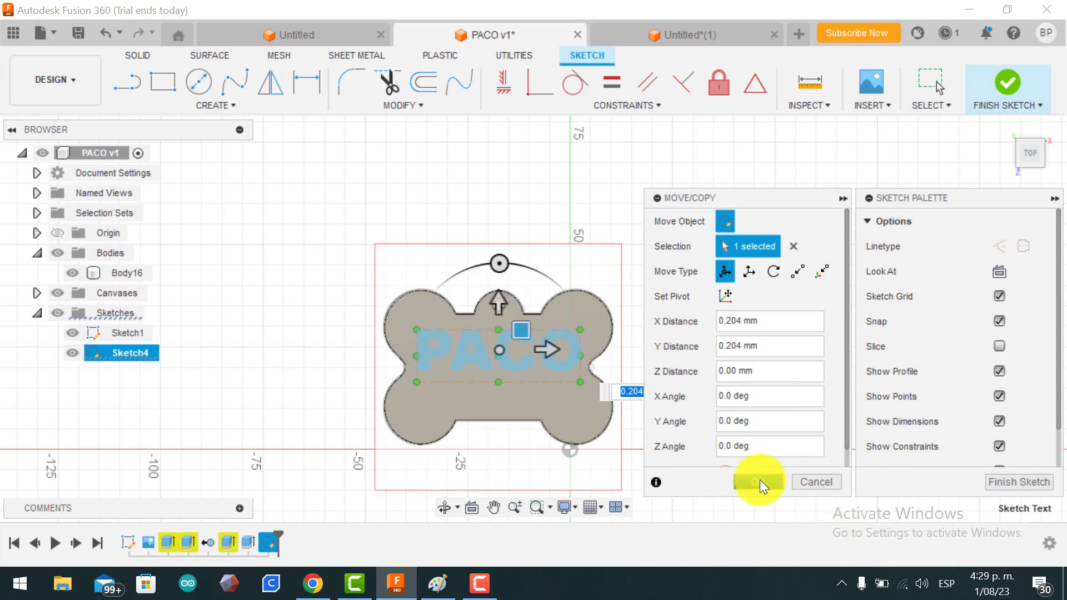
click(514, 407)
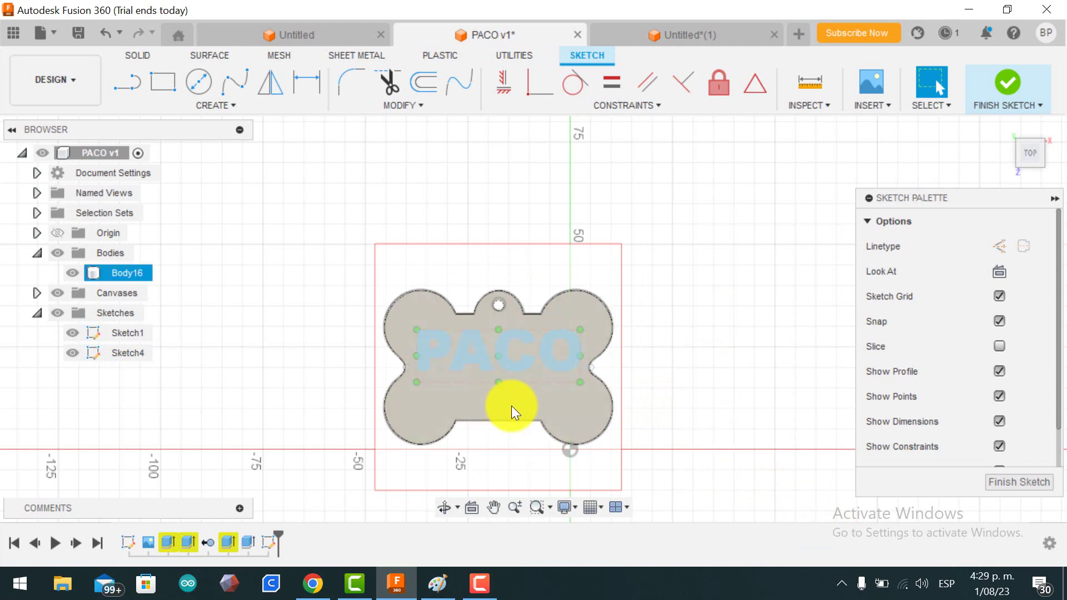
click(510, 406)
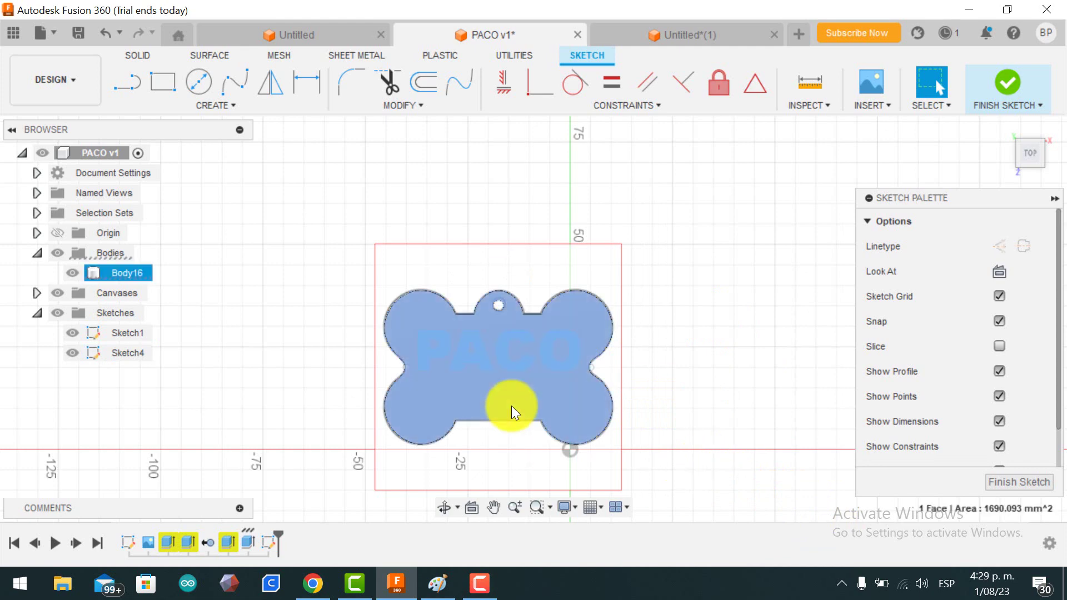
click(130, 352)
click(457, 350)
Step: Hide Sketch1 so only the bone body and PACO text remain visible
right_click(465, 361)
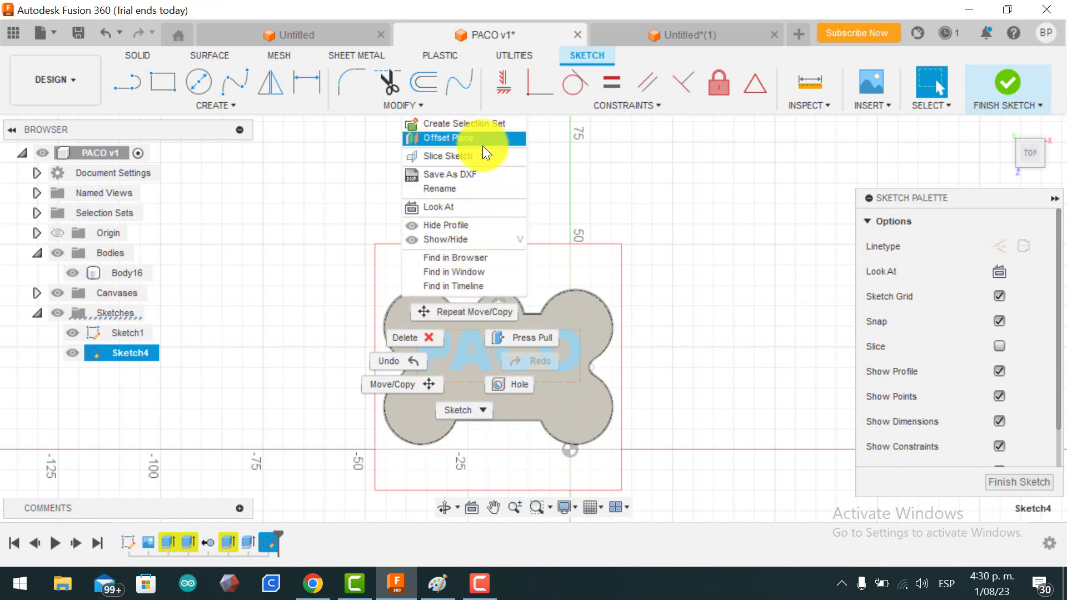
click(478, 356)
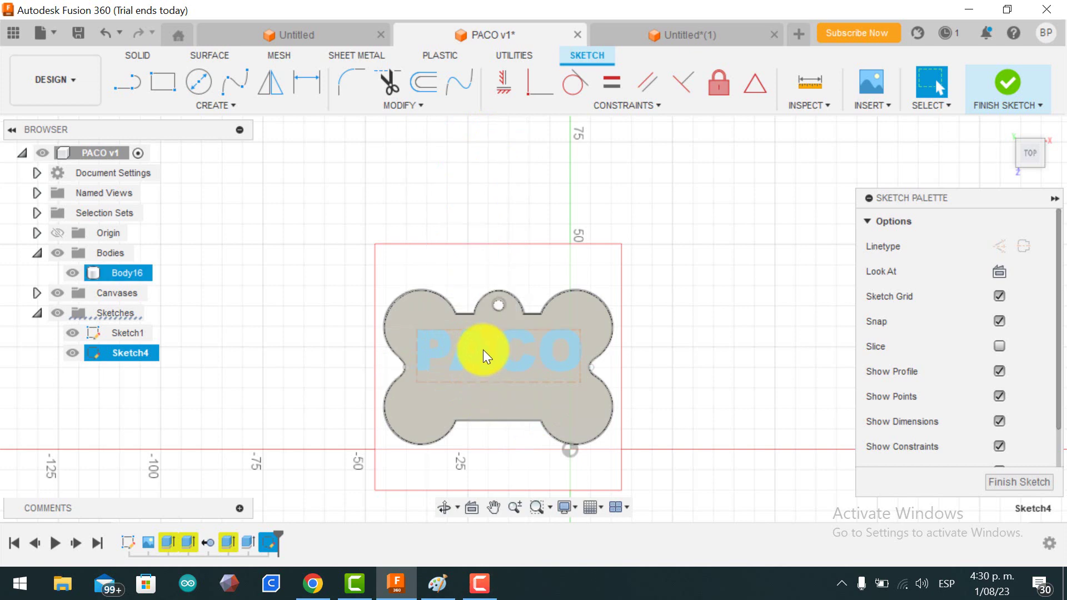
click(483, 350)
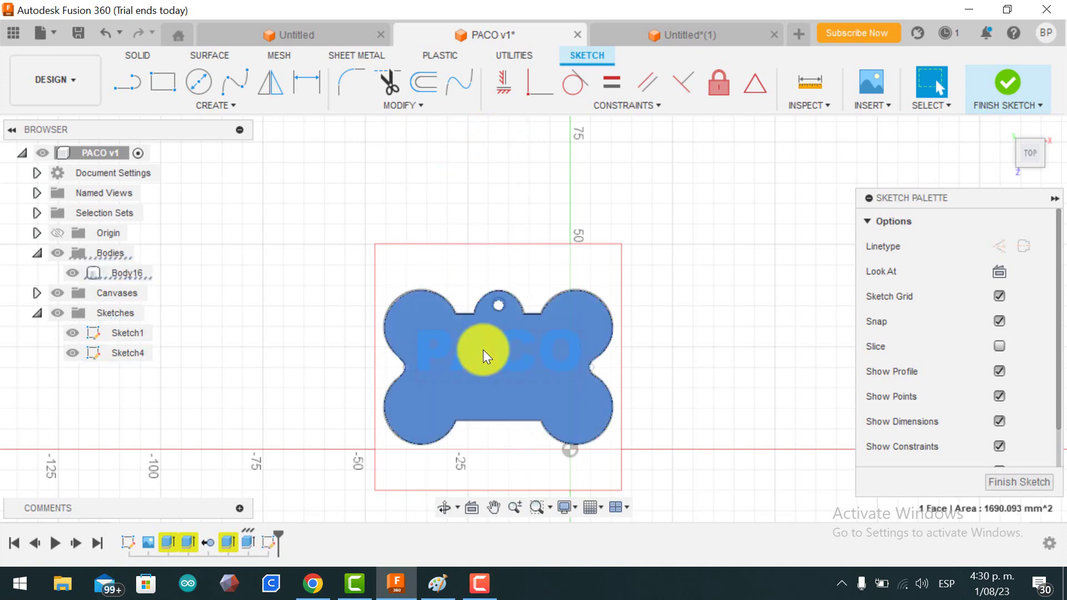
click(73, 334)
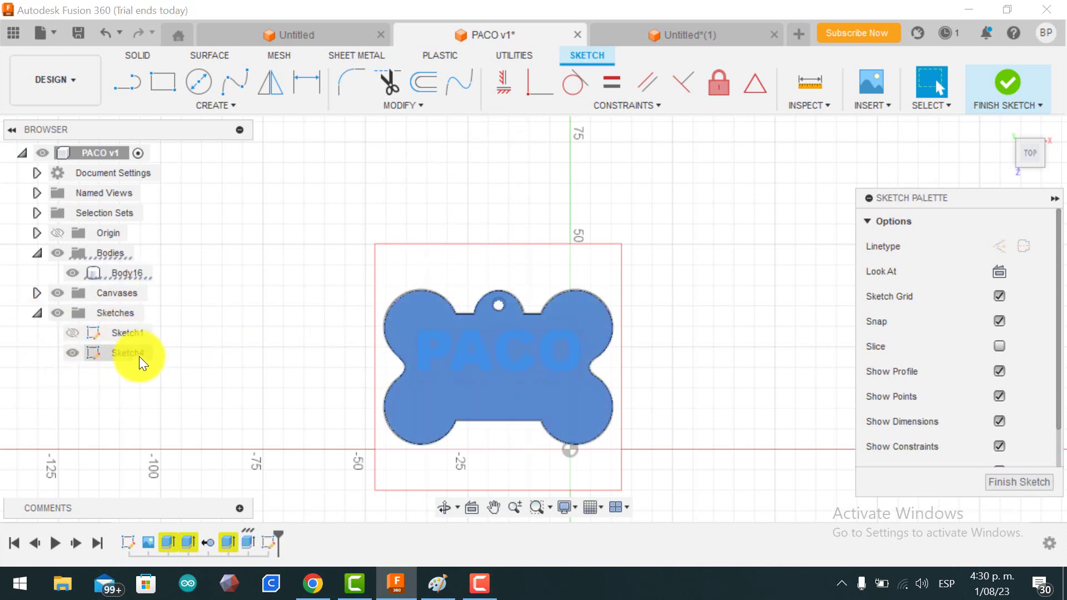
Step: Inspect Sketch4's context menu options, then dismiss them
click(139, 355)
right_click(468, 357)
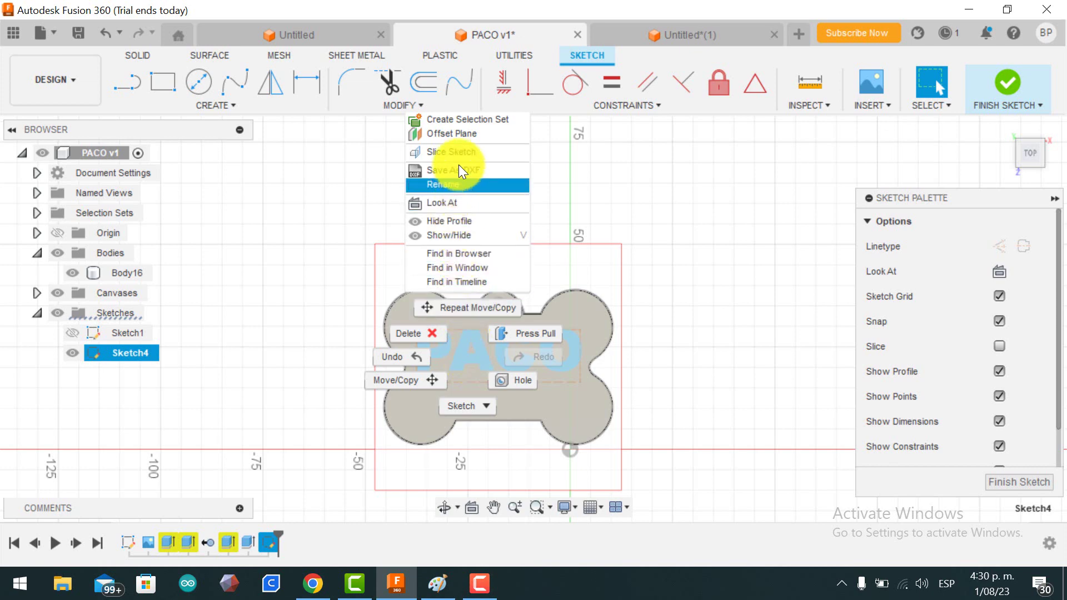
click(670, 310)
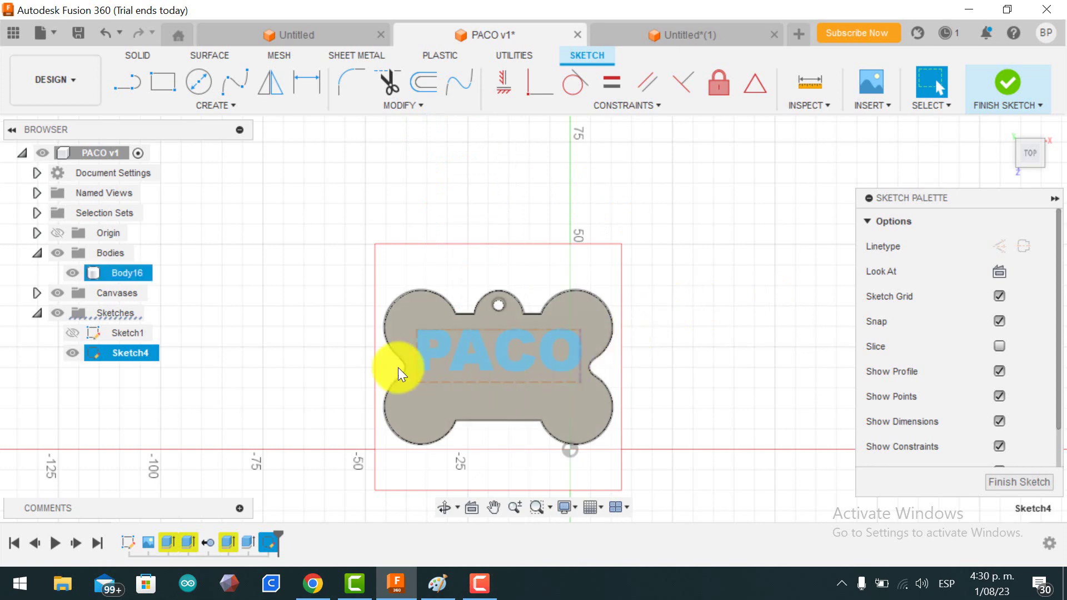
right_click(133, 356)
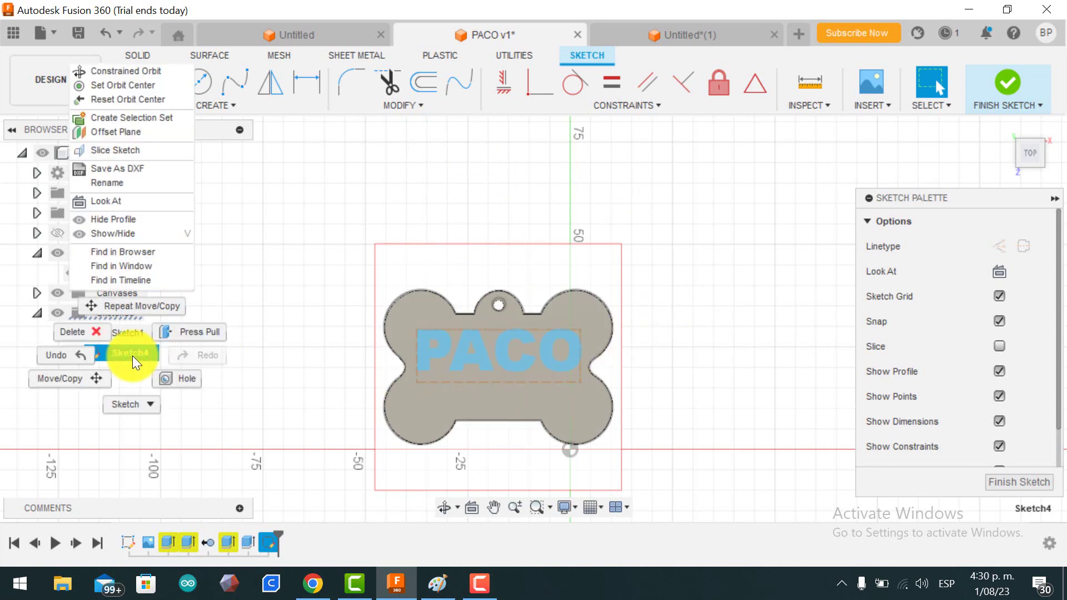
click(725, 451)
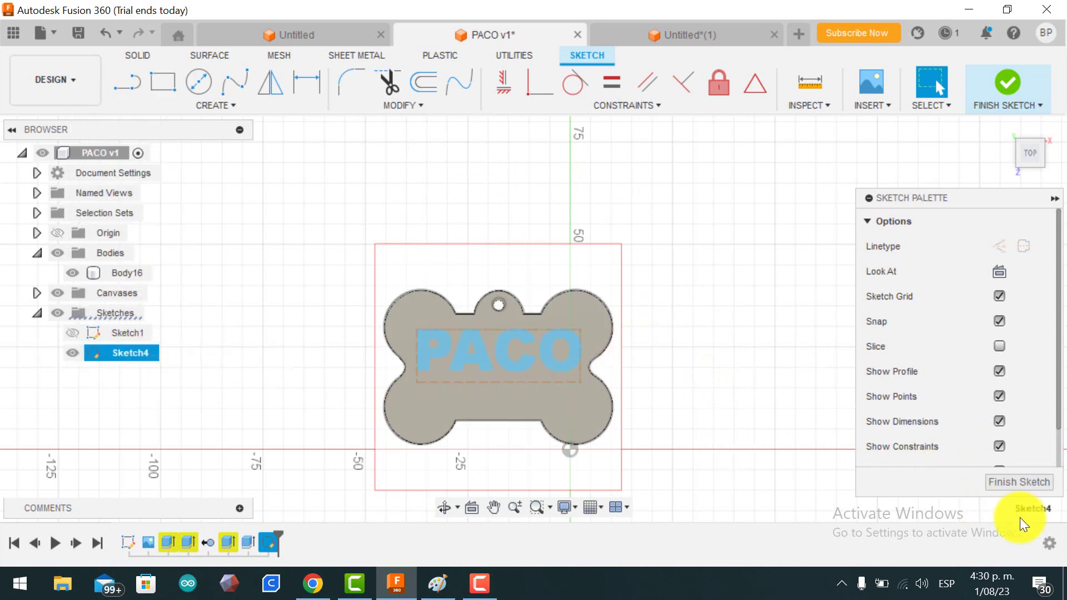
Step: Finish Sketch4, reopen it for editing, and hide Body16
click(1021, 482)
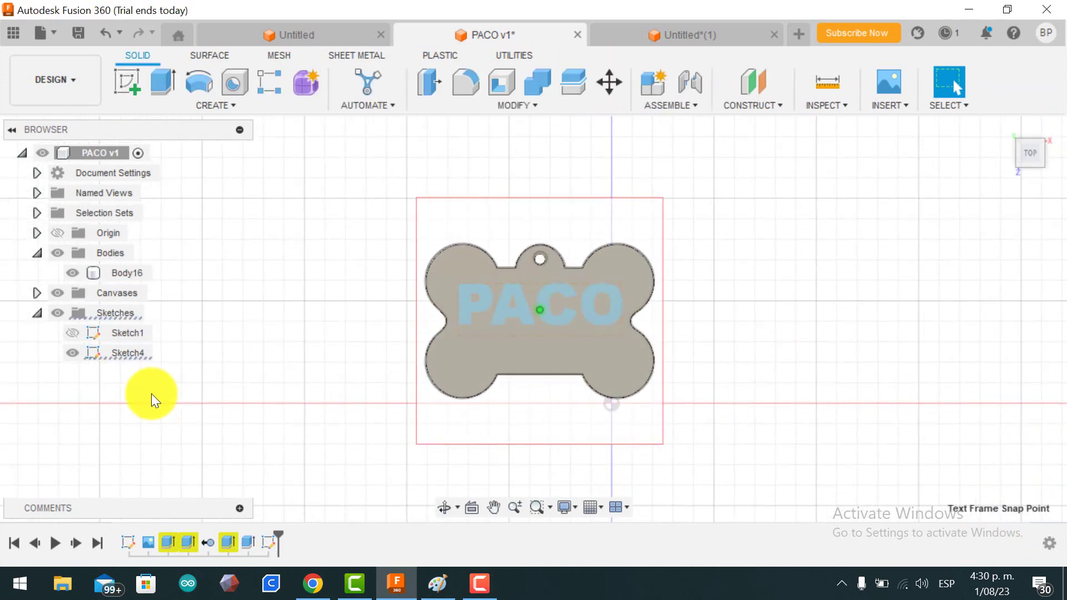
right_click(126, 354)
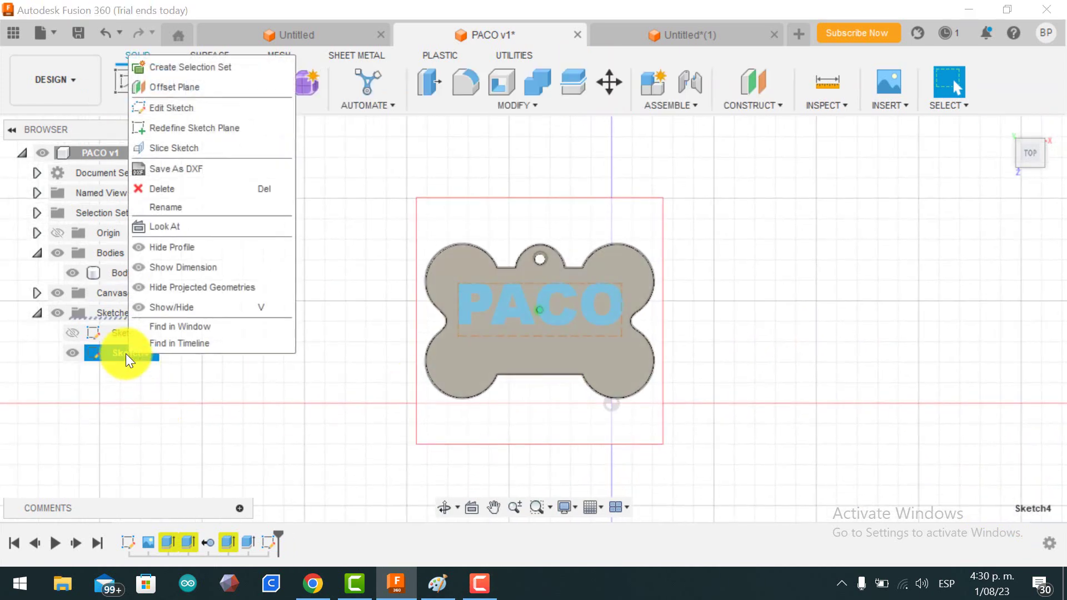
click(203, 107)
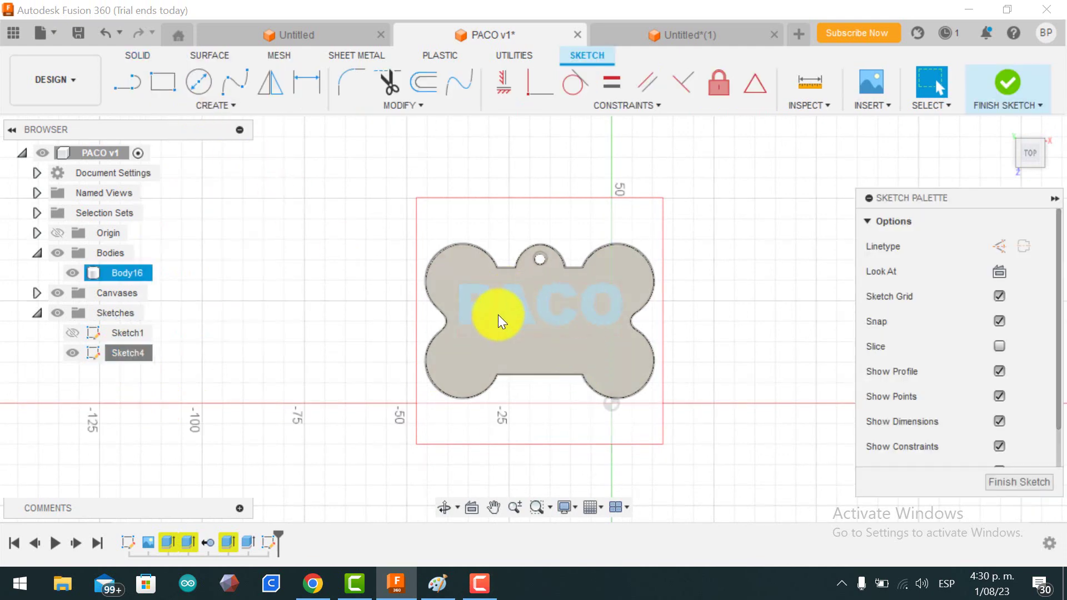
click(498, 313)
click(533, 306)
click(527, 309)
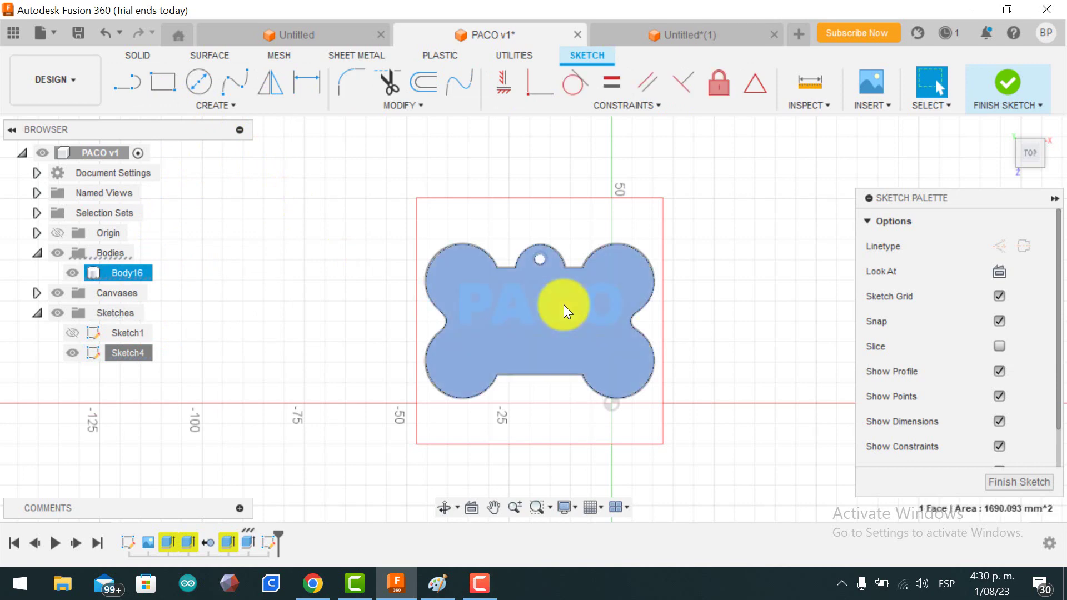
click(74, 274)
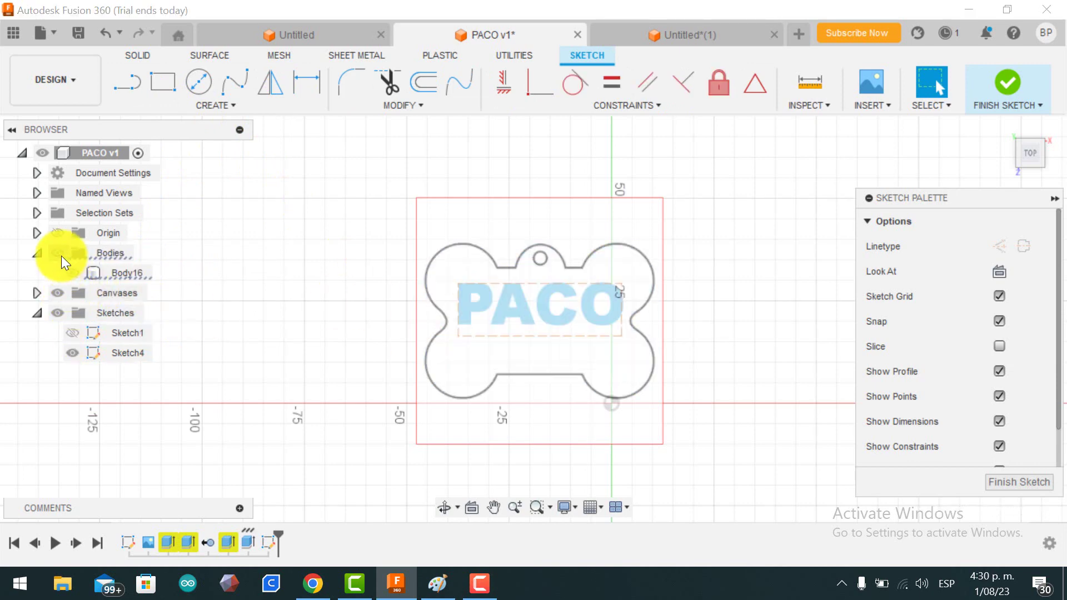
Step: Explode the PACO text into separate letter outline curves
click(518, 306)
right_click(519, 306)
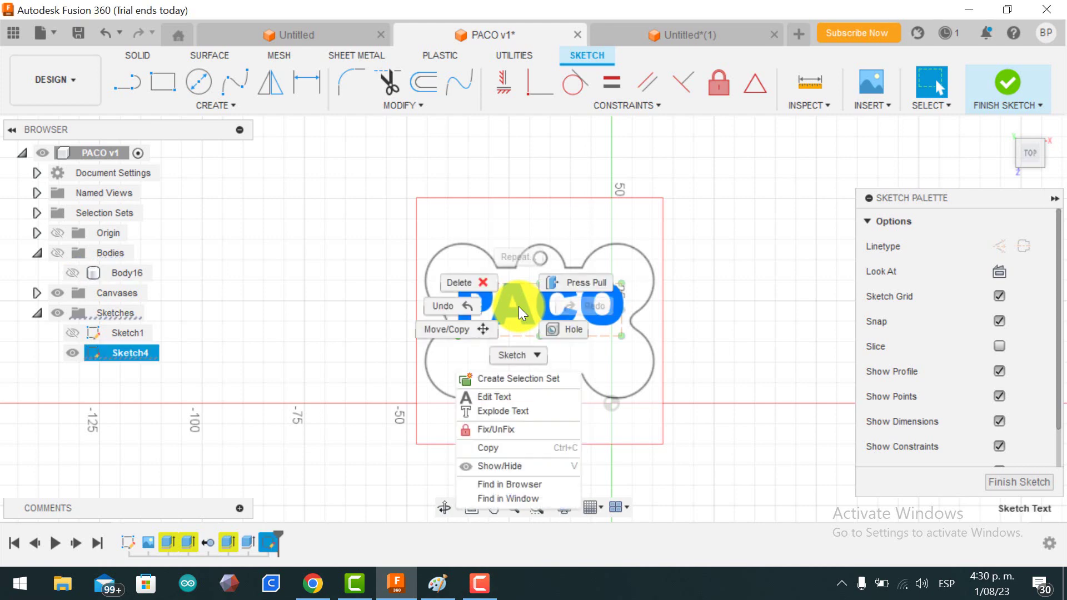
click(520, 414)
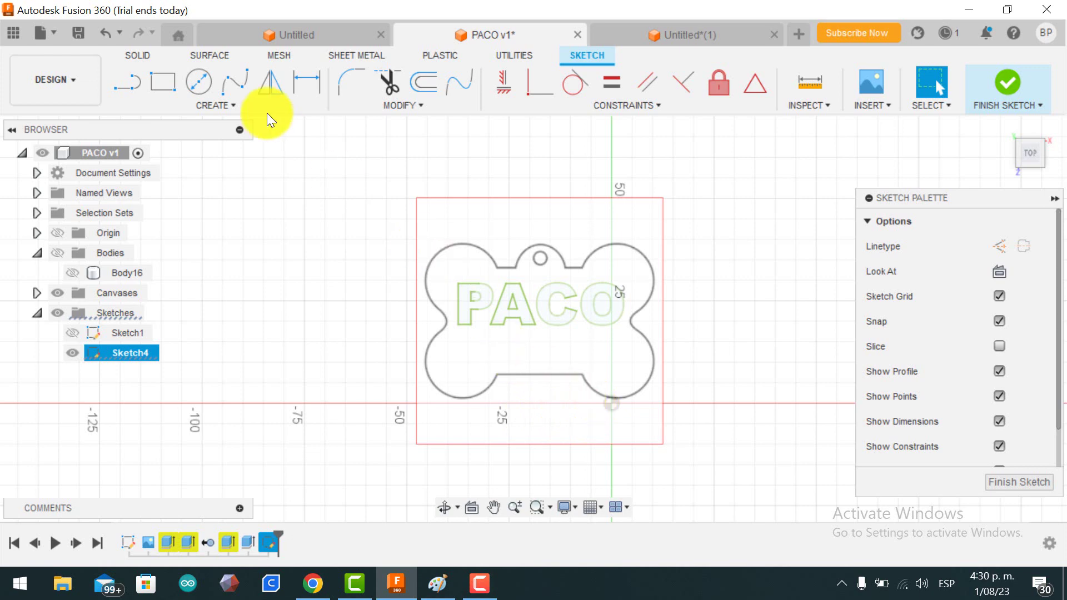
Step: Add the owner's phone number below PACO as Arial Black text, 7 mm high
click(220, 103)
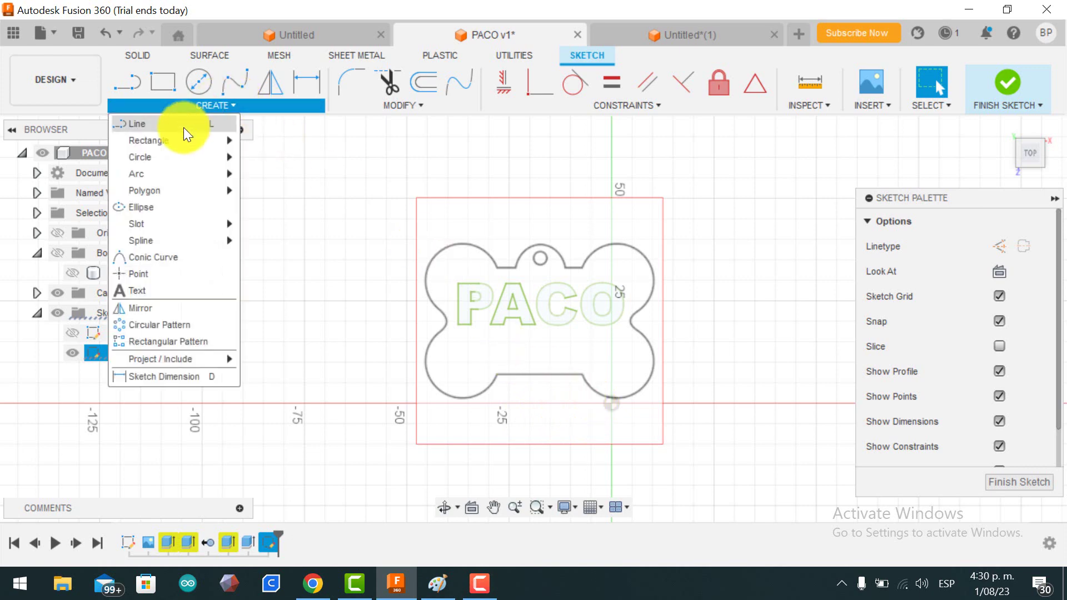
click(162, 290)
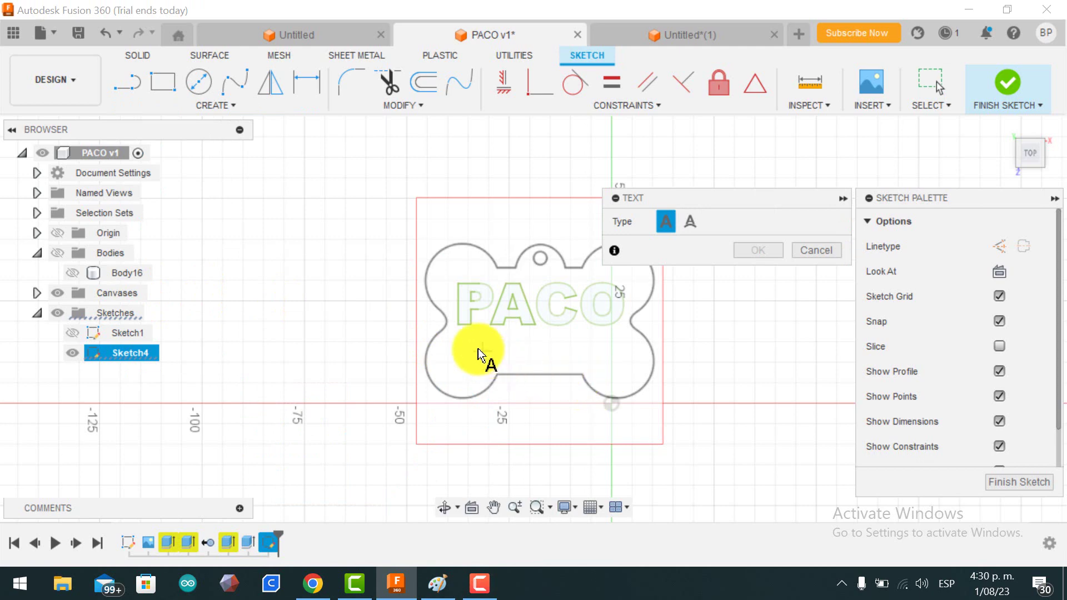
click(448, 341)
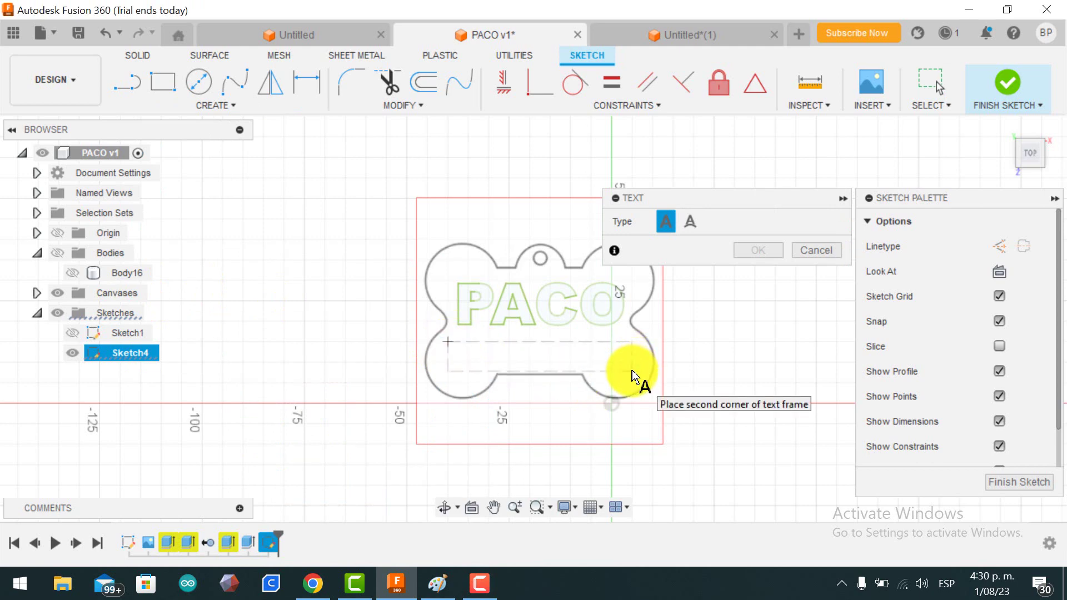
click(631, 371)
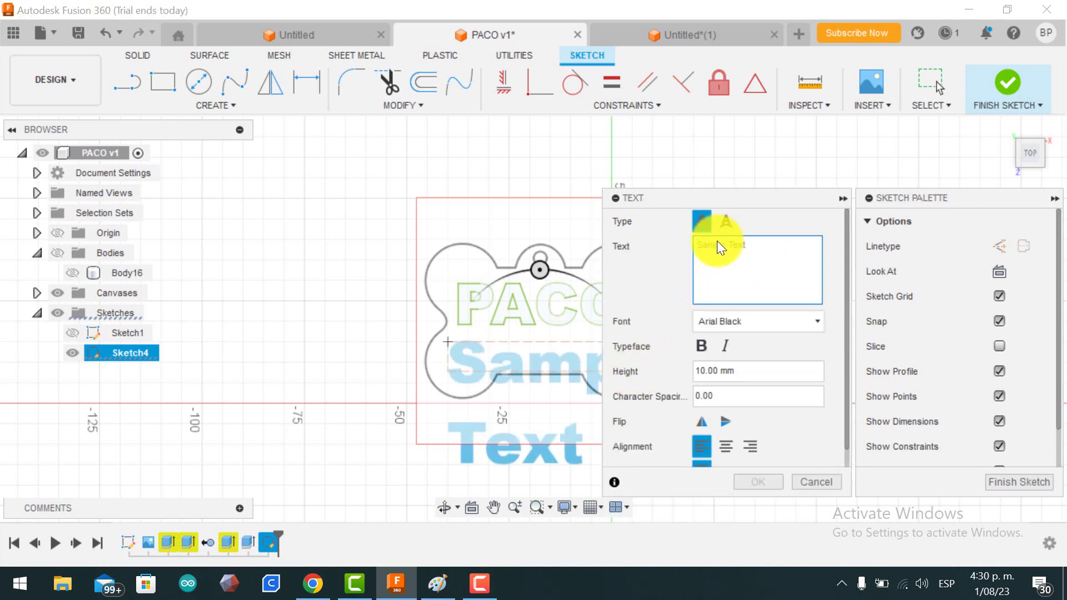
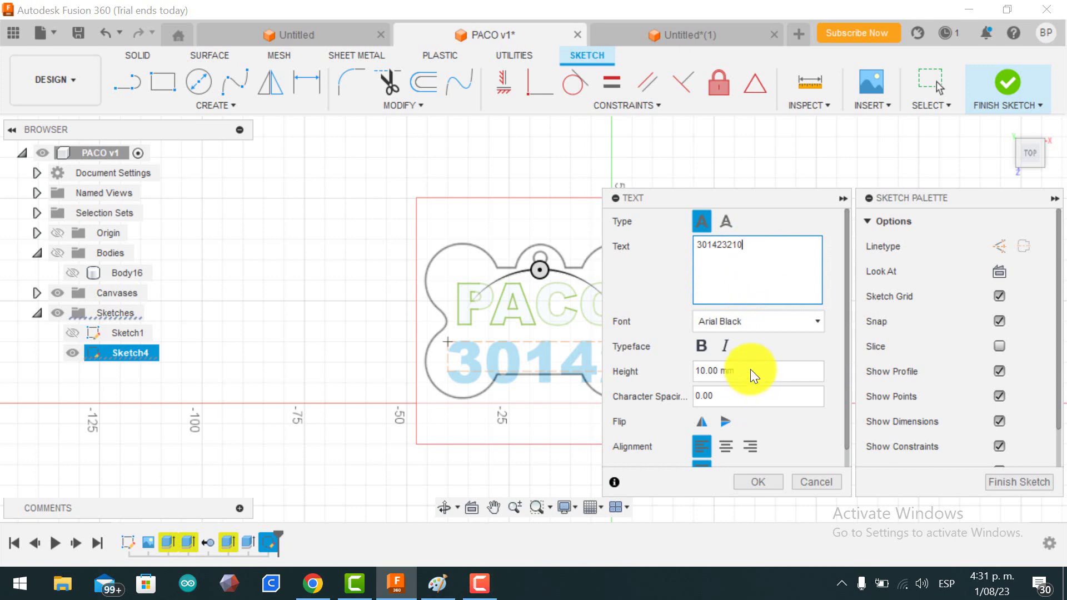
click(717, 371)
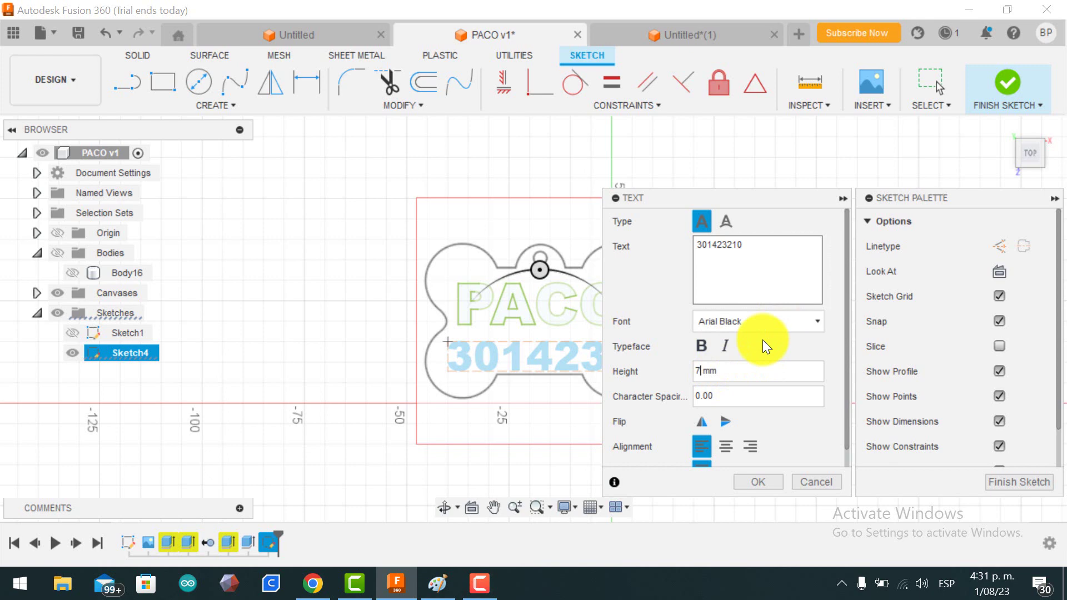
click(762, 481)
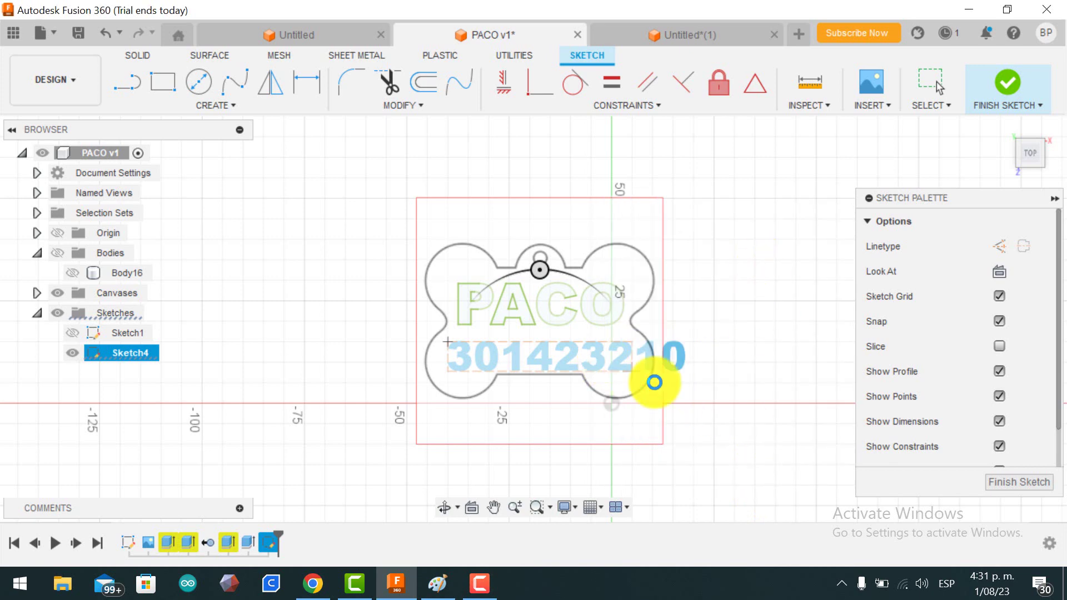
click(644, 351)
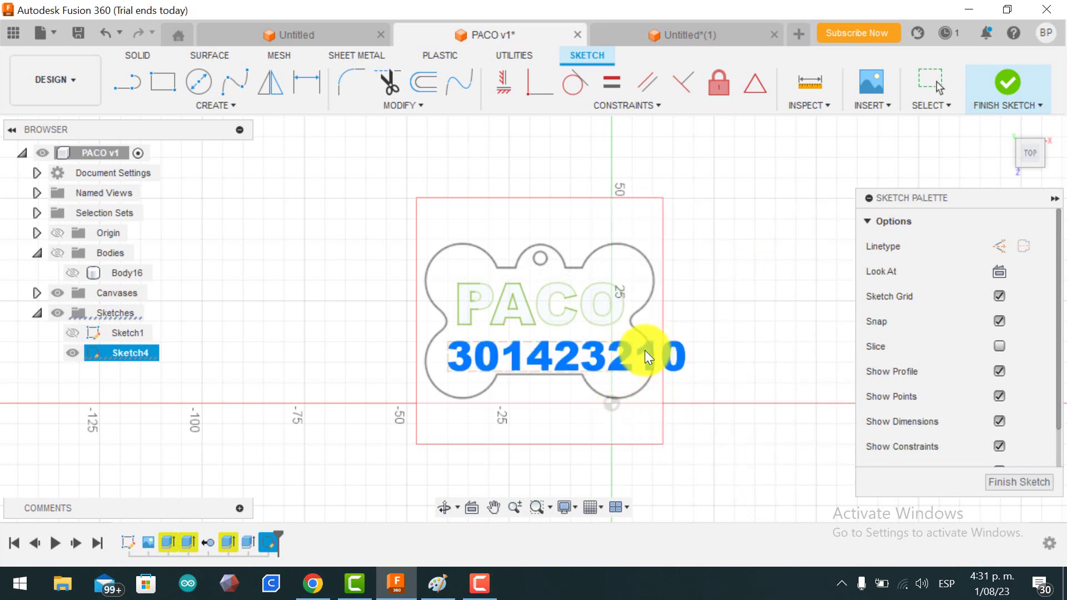
Step: Fix the phone number's trailing digits in Edit Text to remove the repeated digit
right_click(567, 358)
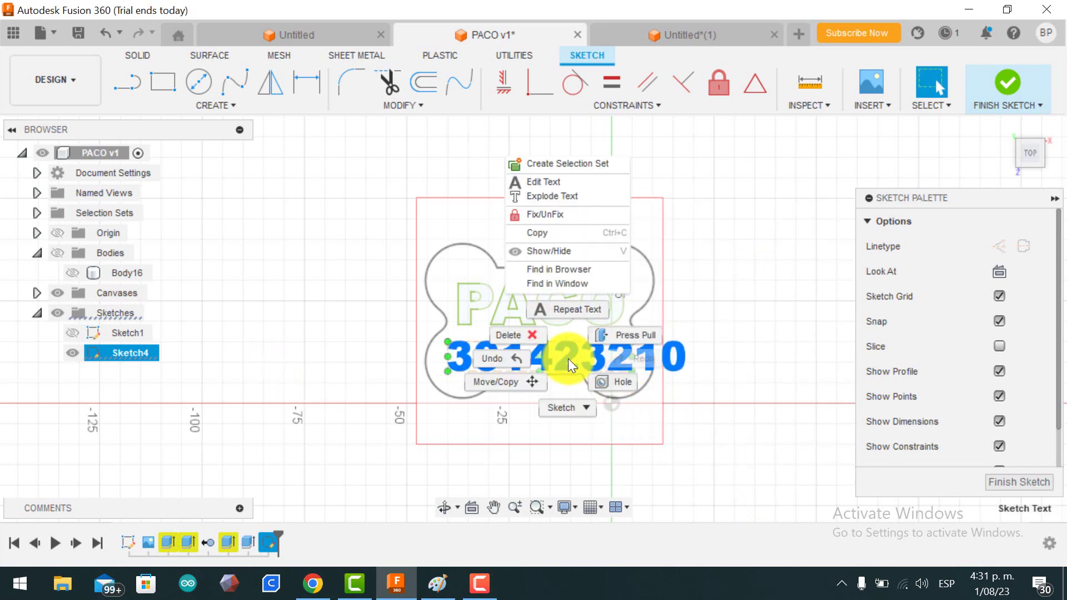
click(571, 181)
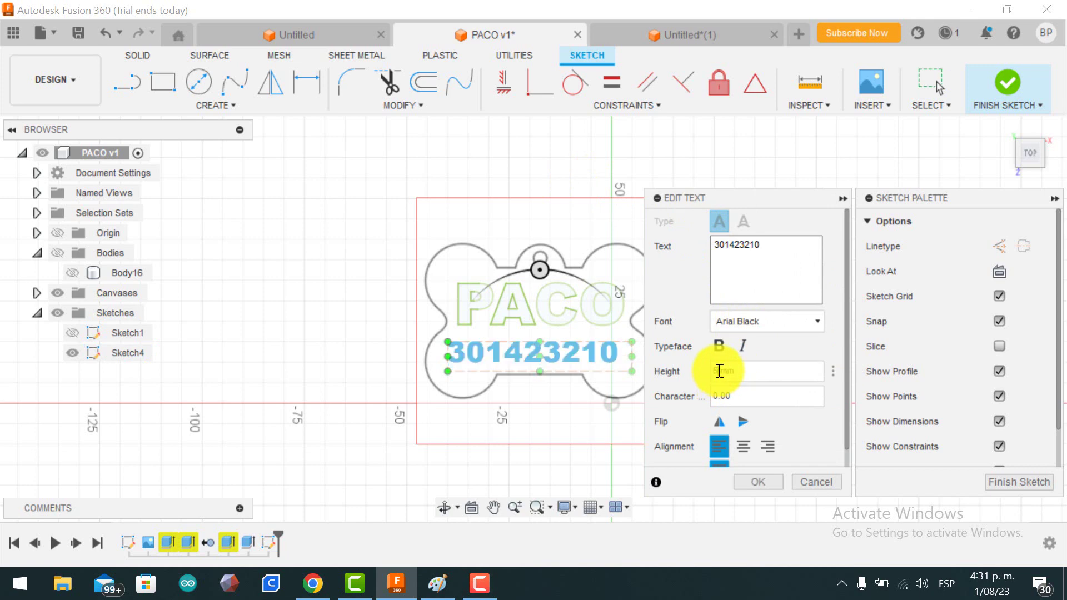
click(767, 244)
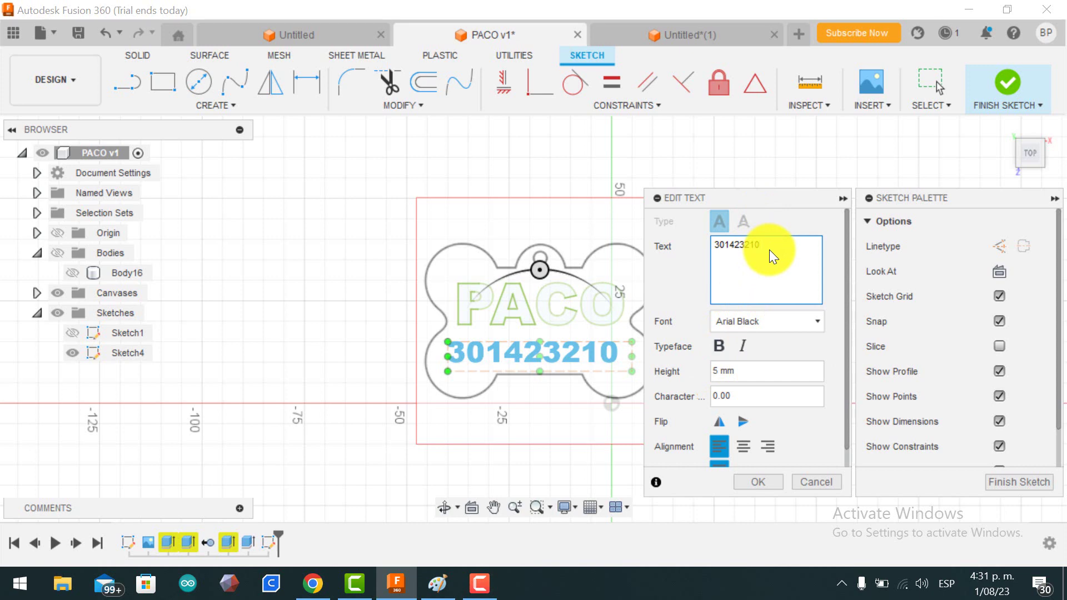
text(00)
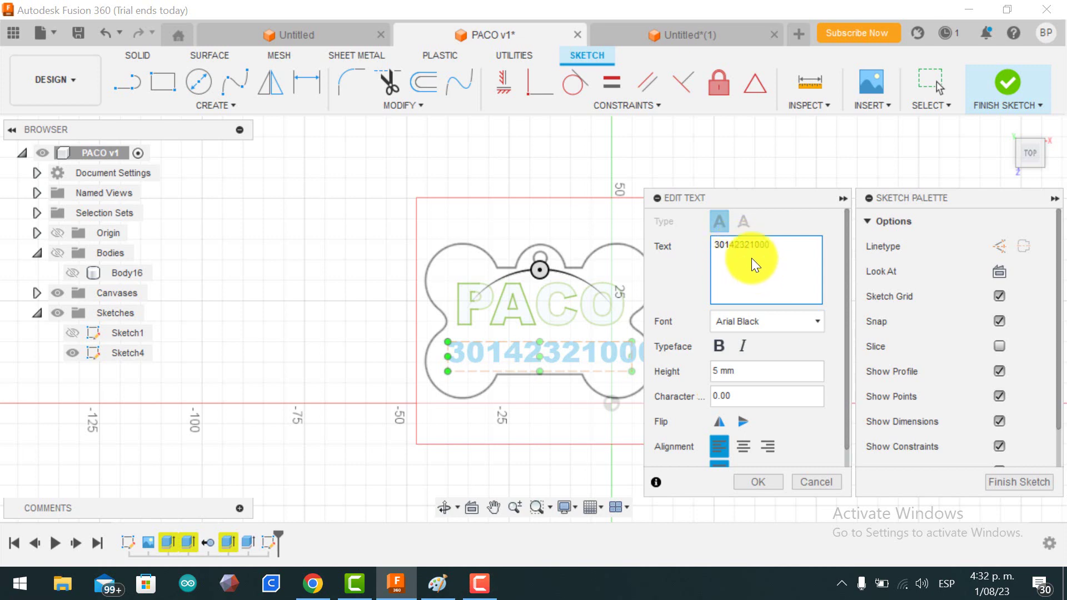
click(750, 244)
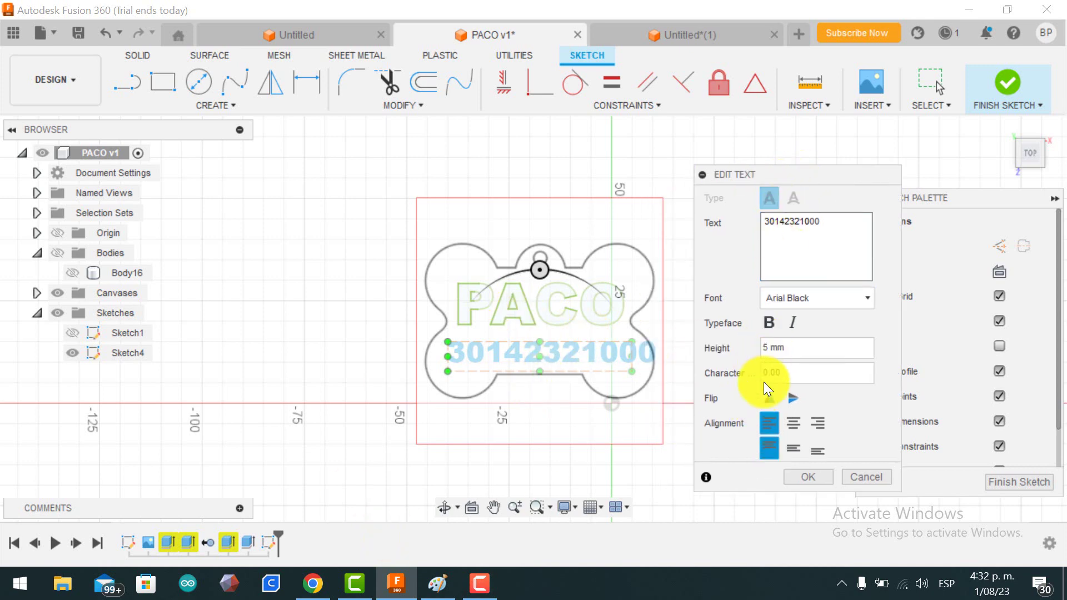
shift+click(826, 222)
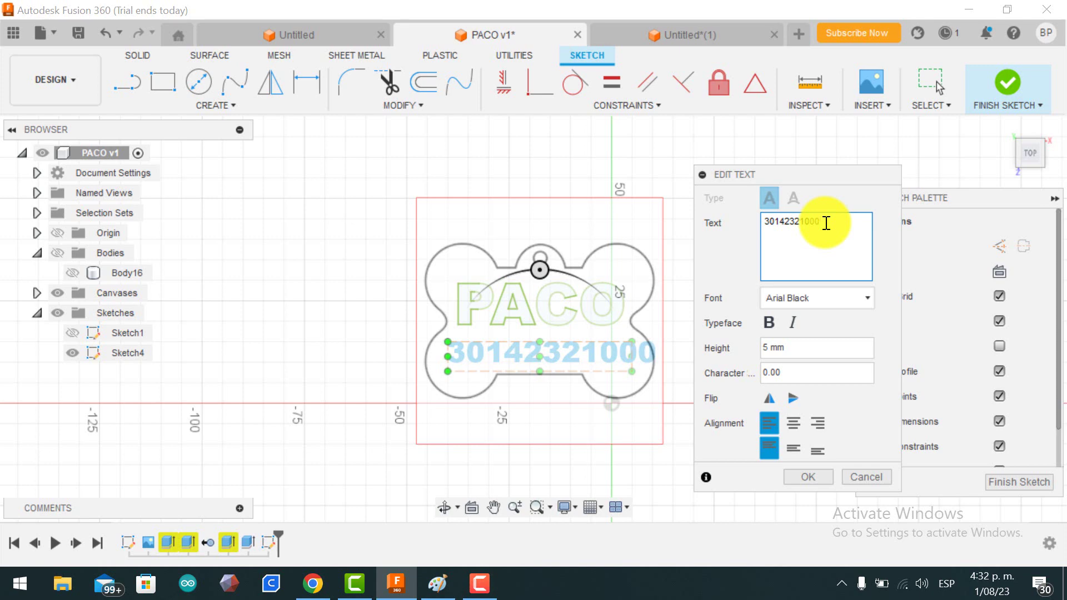
key(BackSpace)
key(BackSpace)
key(BackSpace)
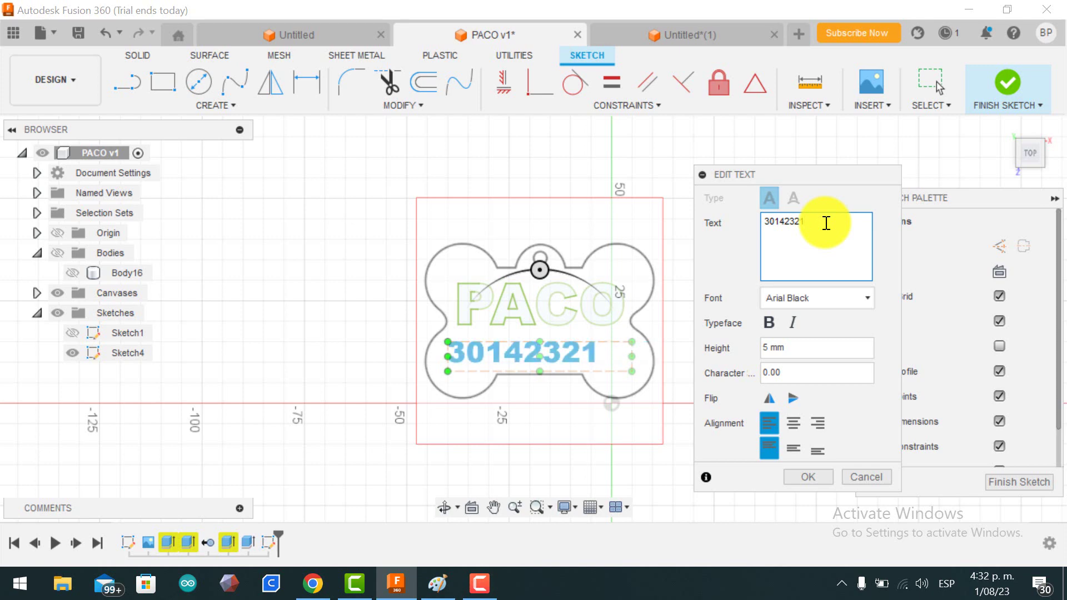
key(BackSpace)
key(BackSpace)
text(1000)
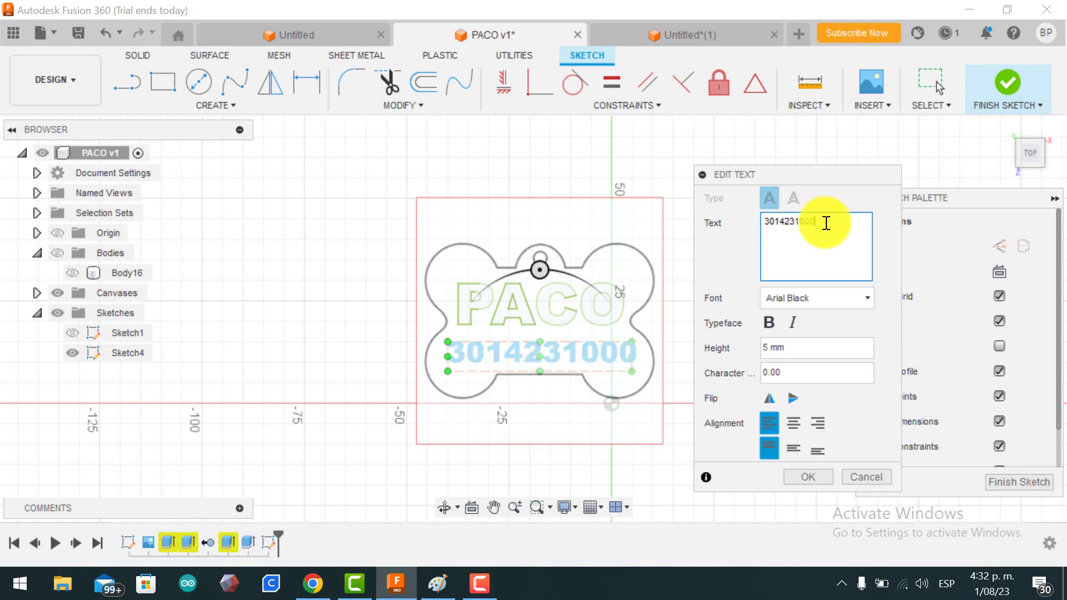
click(820, 478)
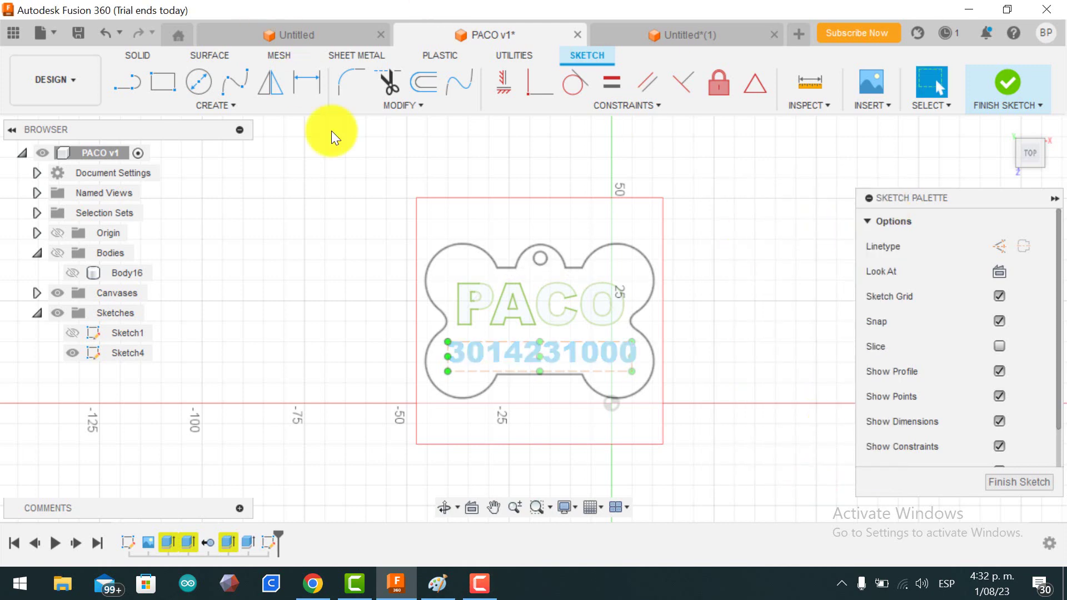
Step: Explode the number text into individual letter outlines
click(639, 351)
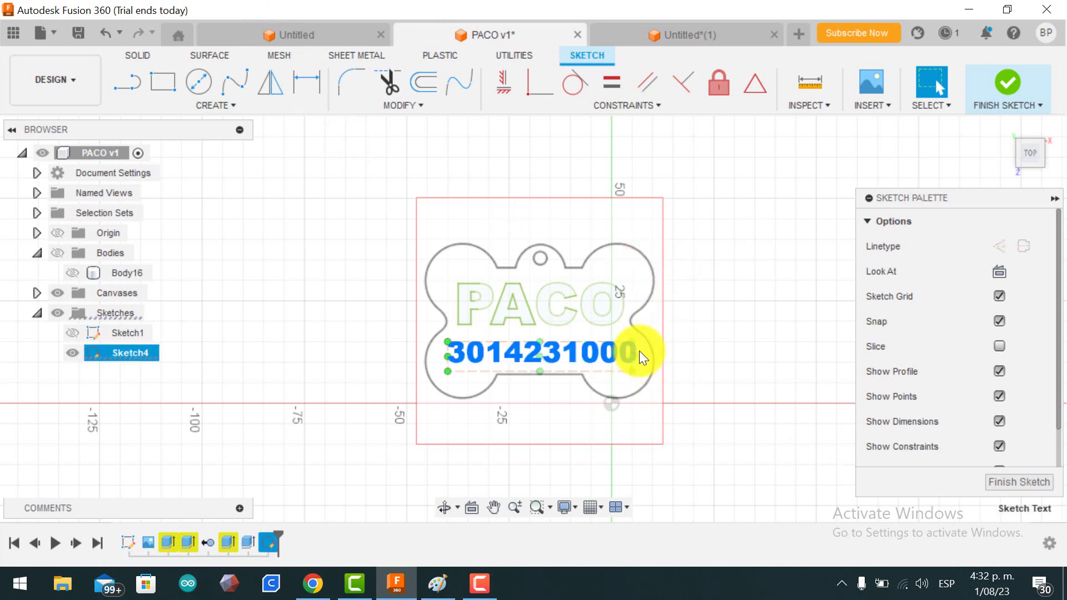
right_click(574, 360)
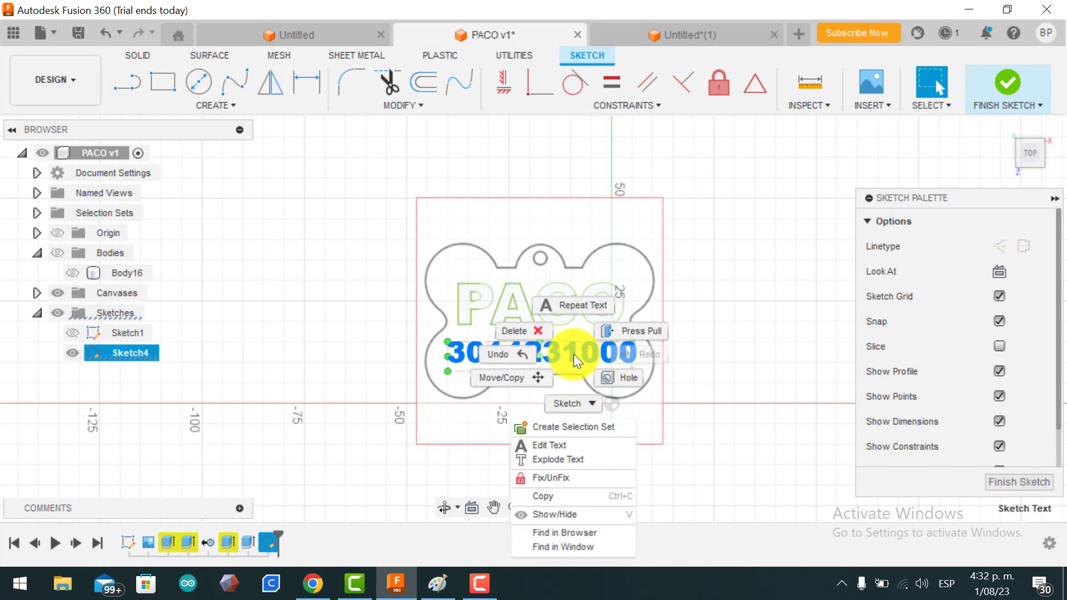
click(573, 455)
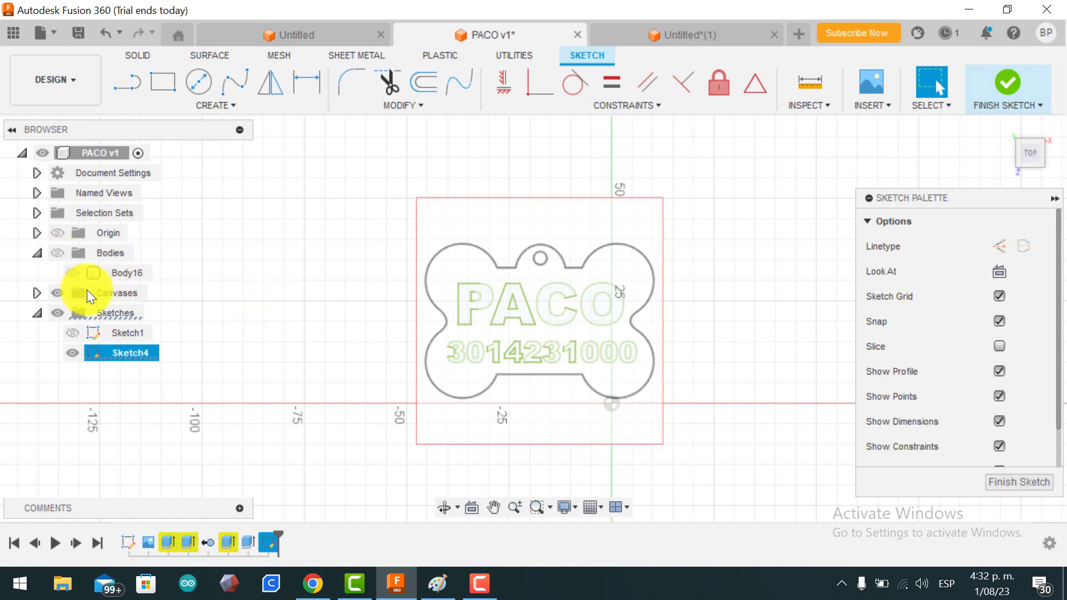
Step: Hide the bone body and finish Sketch4
click(74, 275)
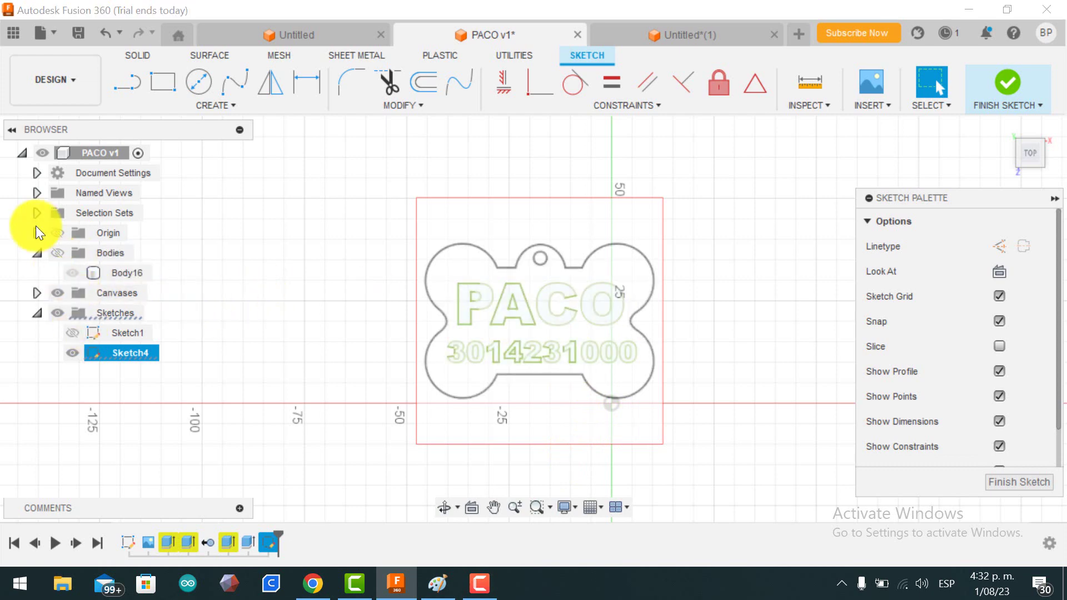
click(54, 255)
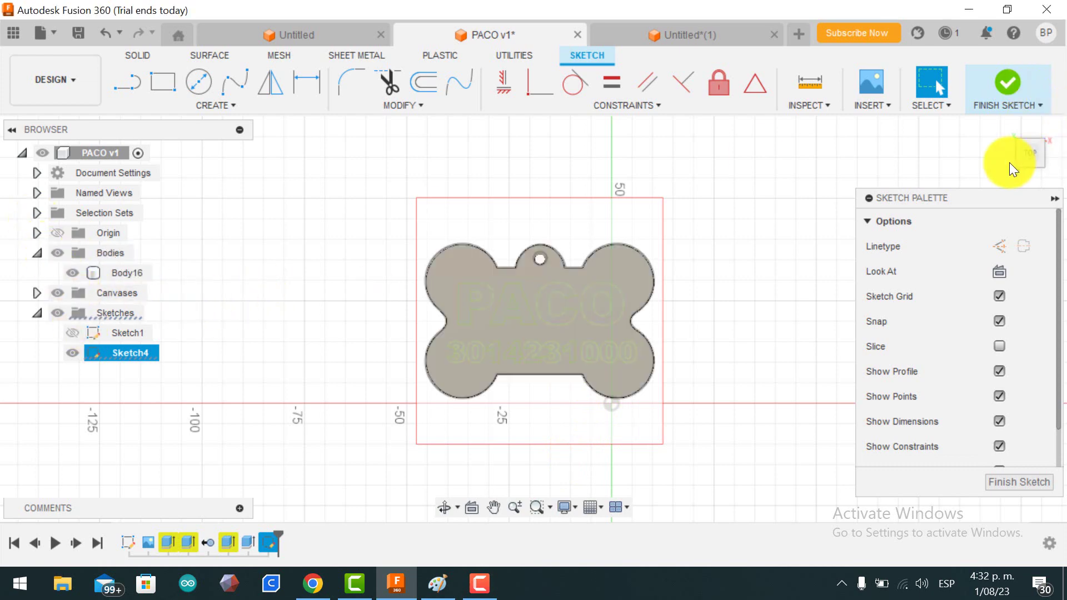
shift+middle_drag(1028, 152, 1000, 123)
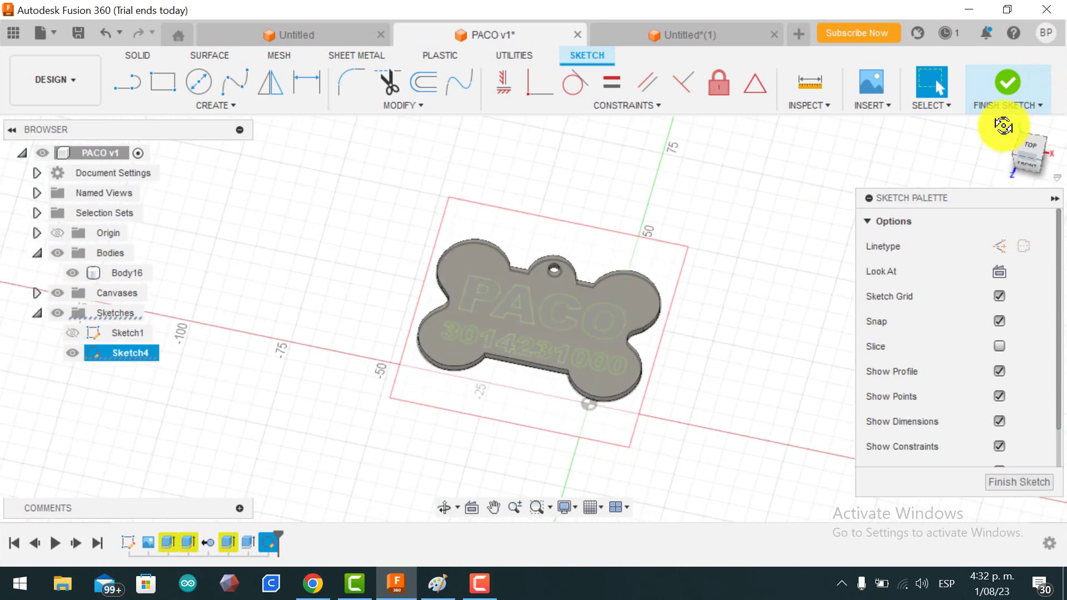
click(56, 251)
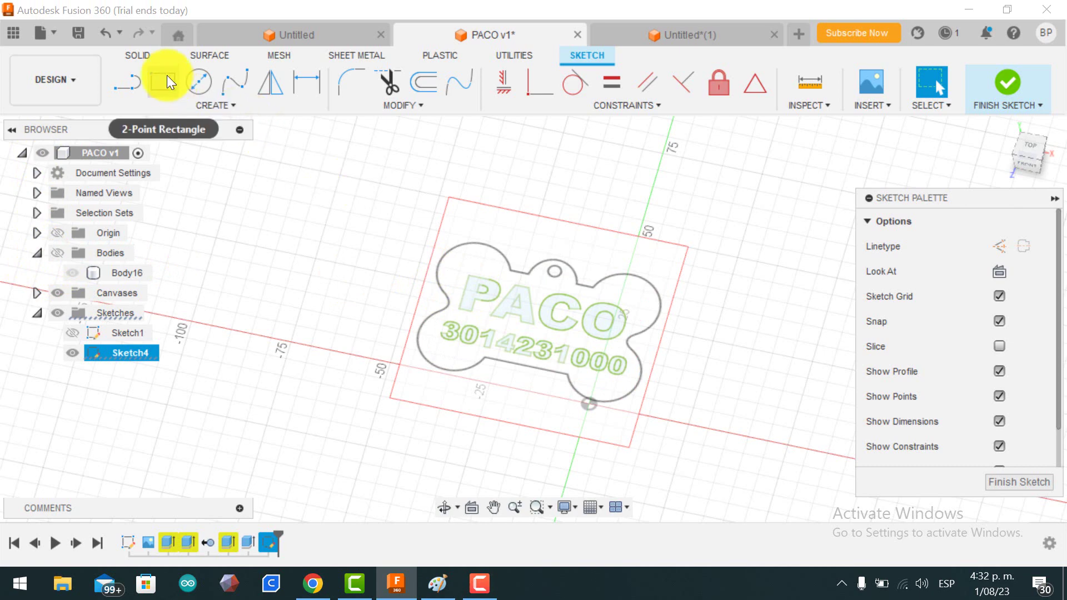
click(1022, 479)
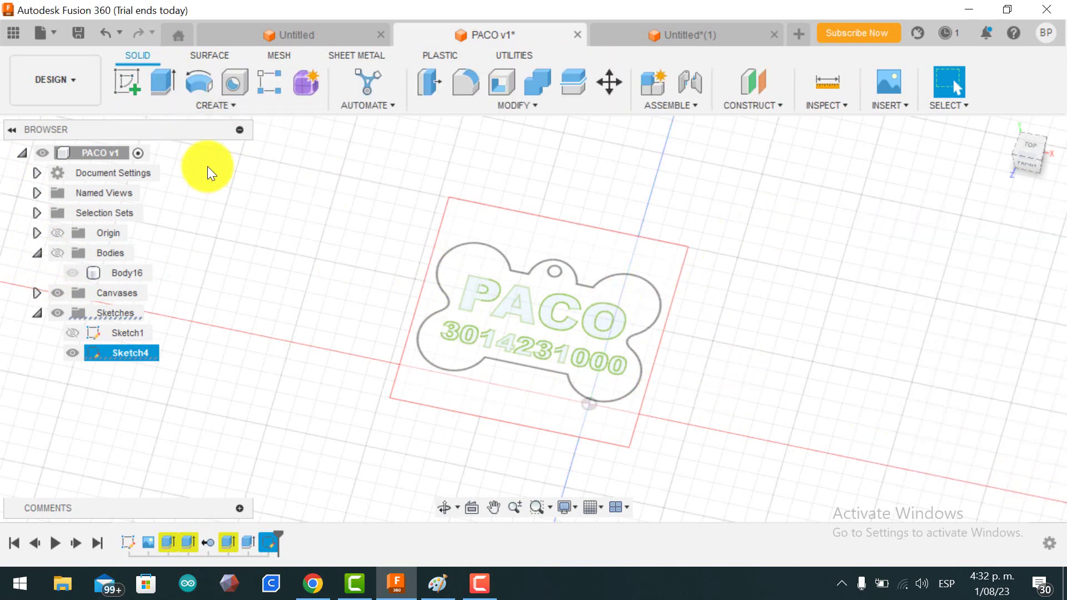
Step: Select all 14 PACO letter and number digit profiles for an extrusion
click(165, 84)
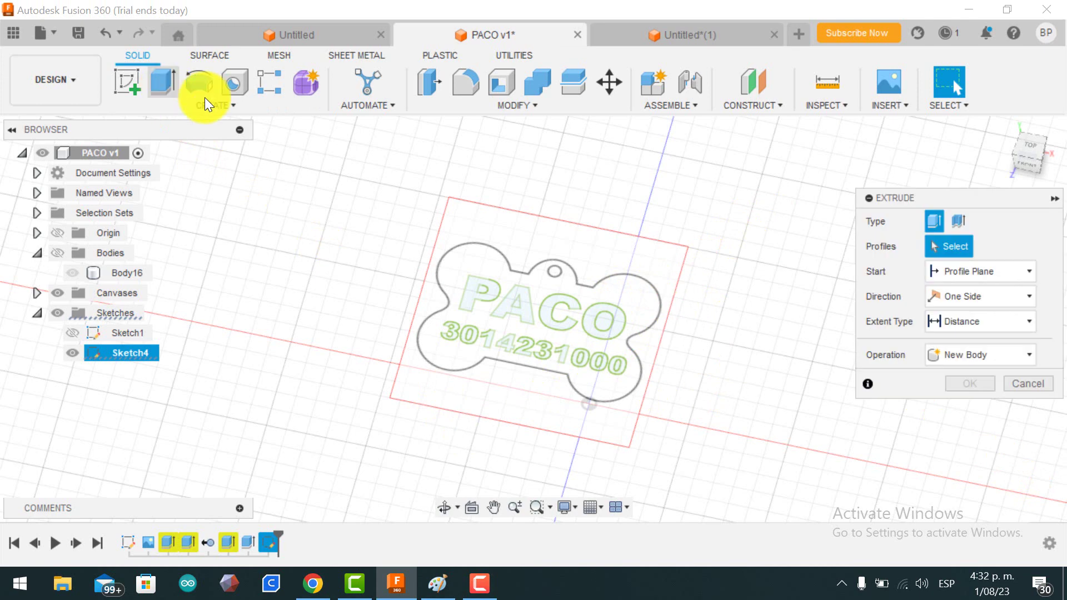
click(475, 288)
click(504, 307)
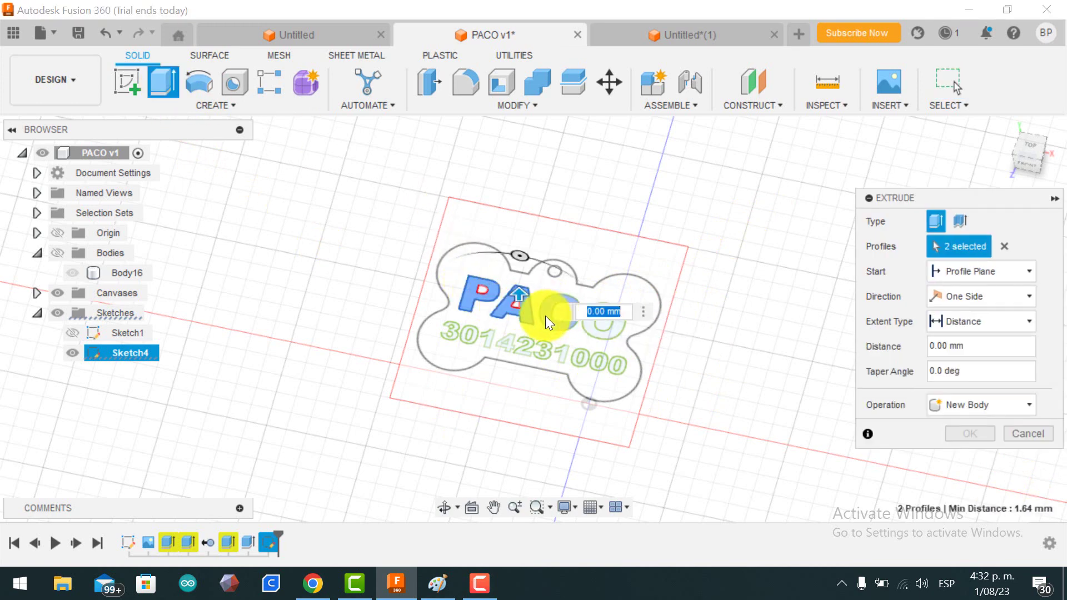
click(545, 316)
click(592, 324)
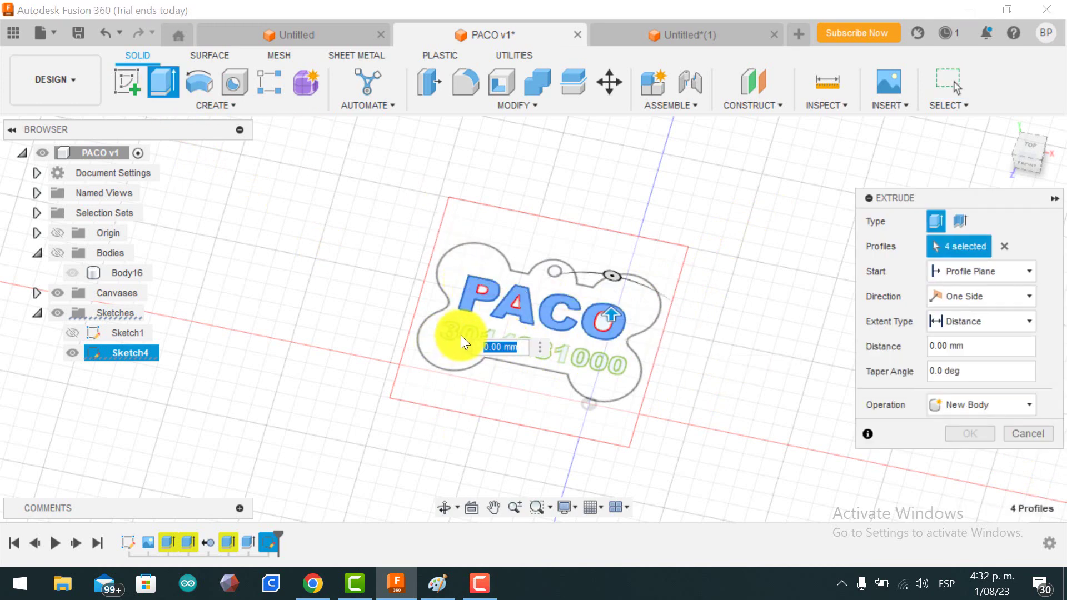
click(455, 333)
click(465, 332)
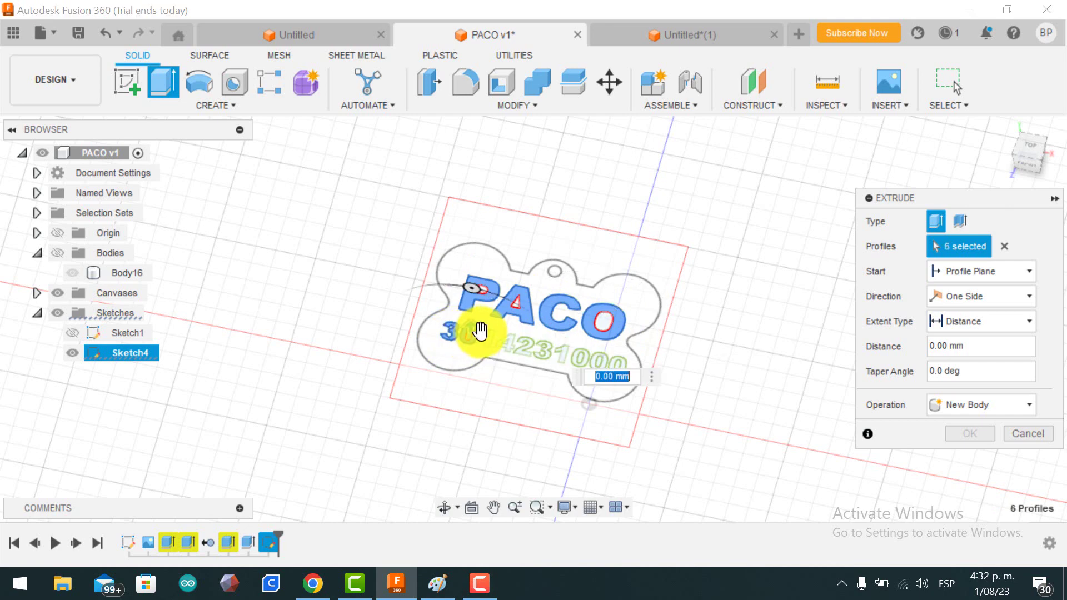
click(487, 334)
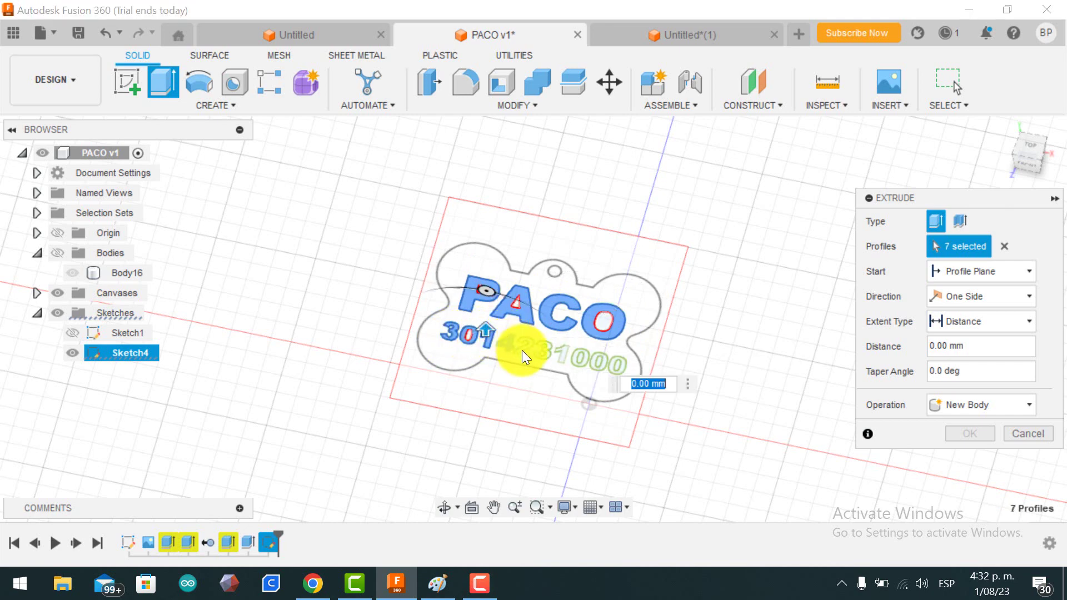
click(523, 351)
click(542, 349)
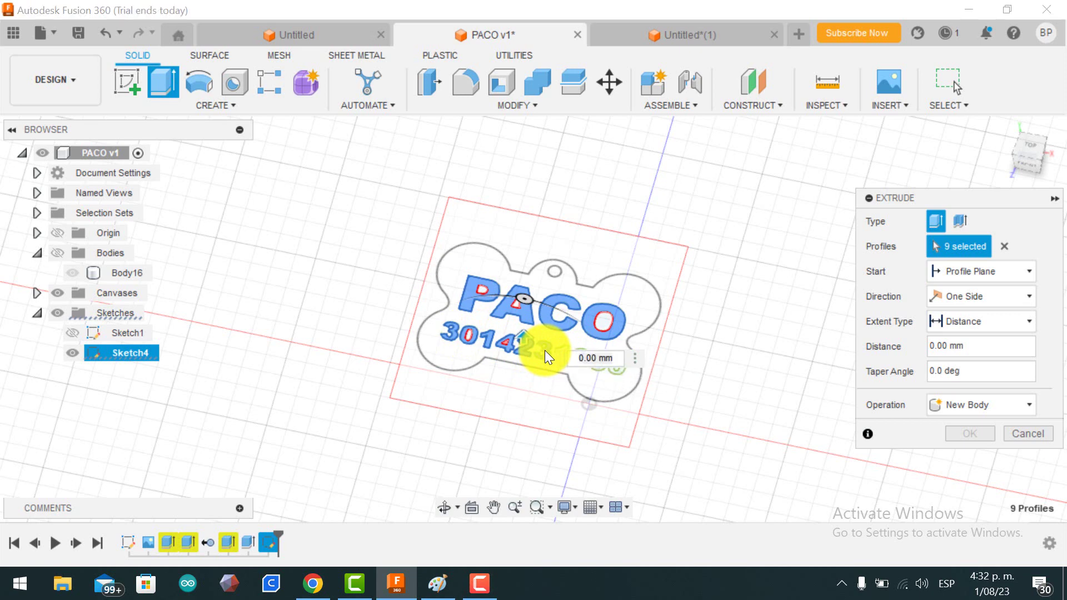
click(561, 358)
click(584, 362)
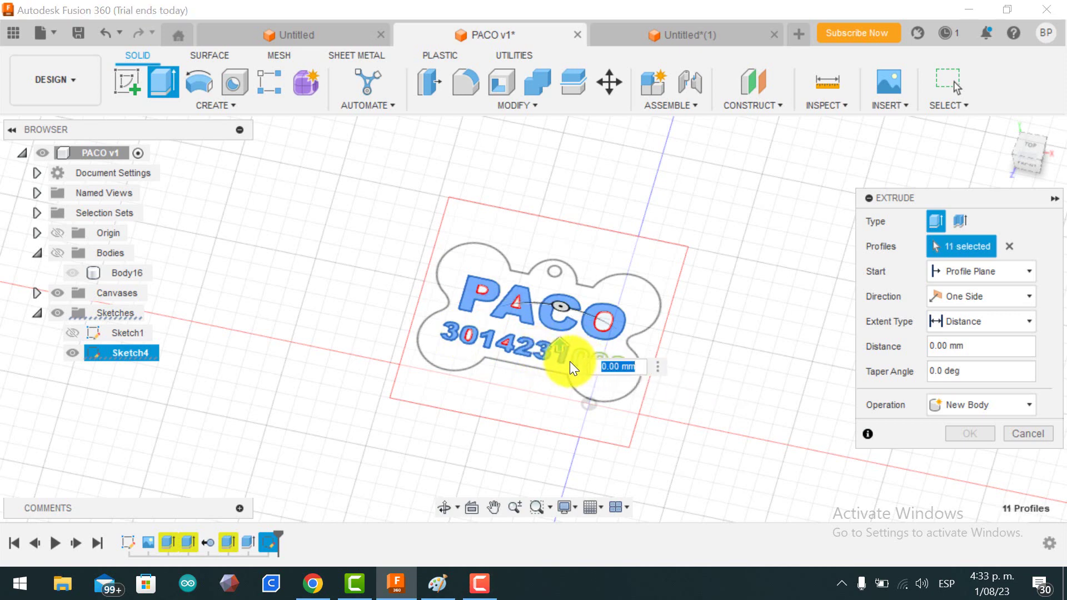
click(578, 359)
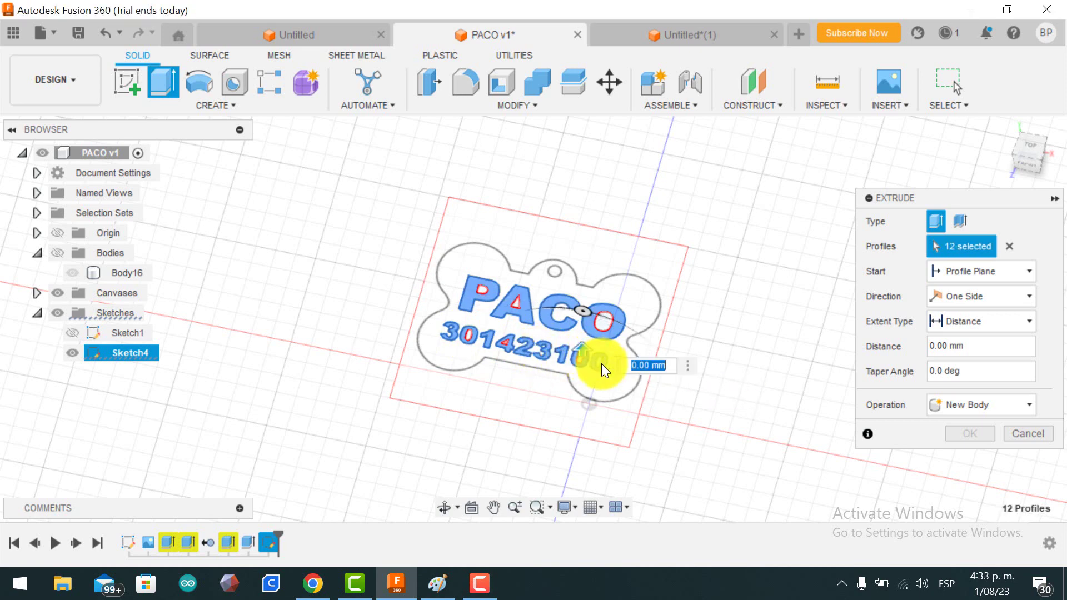
click(601, 364)
click(614, 370)
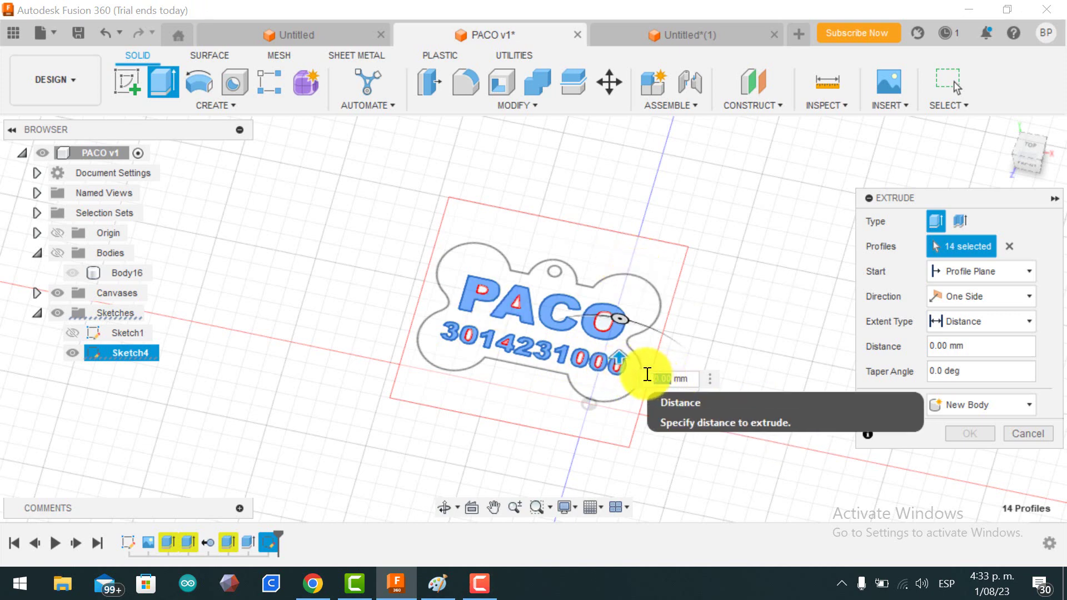
Step: Extrude the selected lettering 5 mm as a Join onto Body16
text(5)
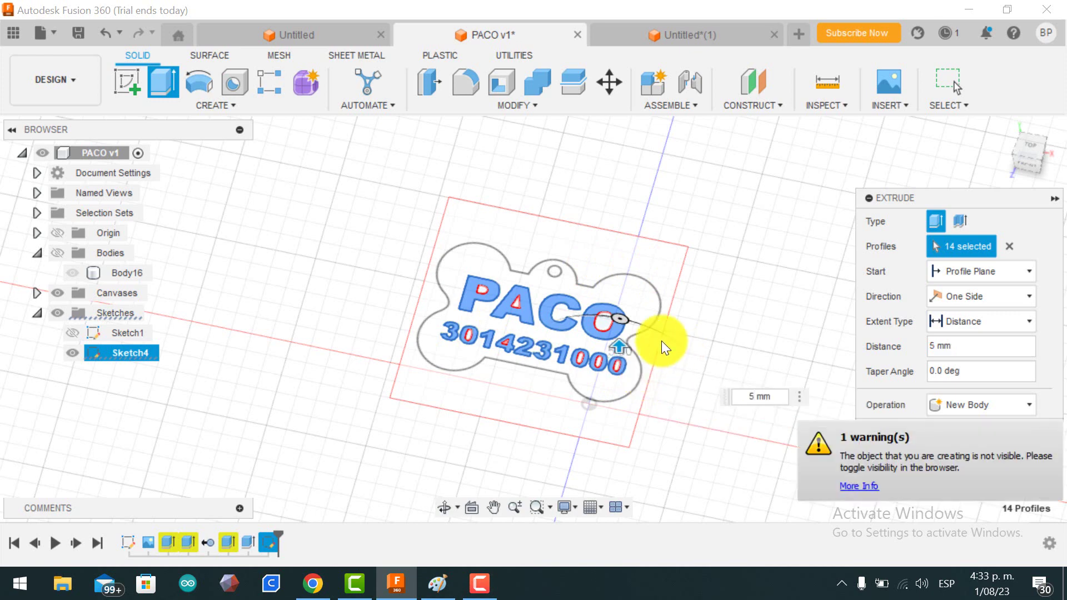
click(54, 252)
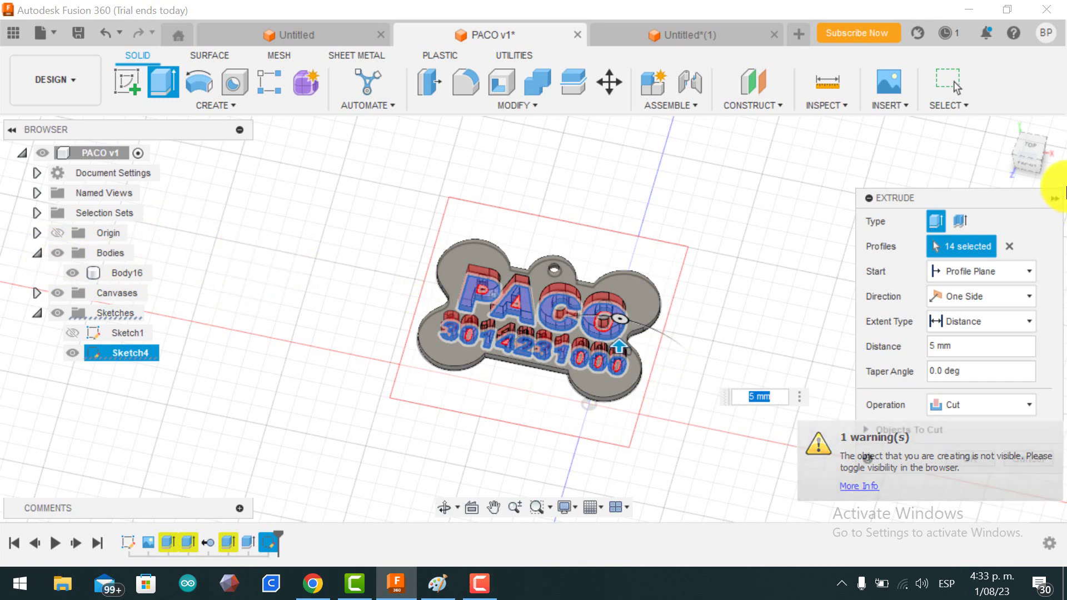
click(1015, 402)
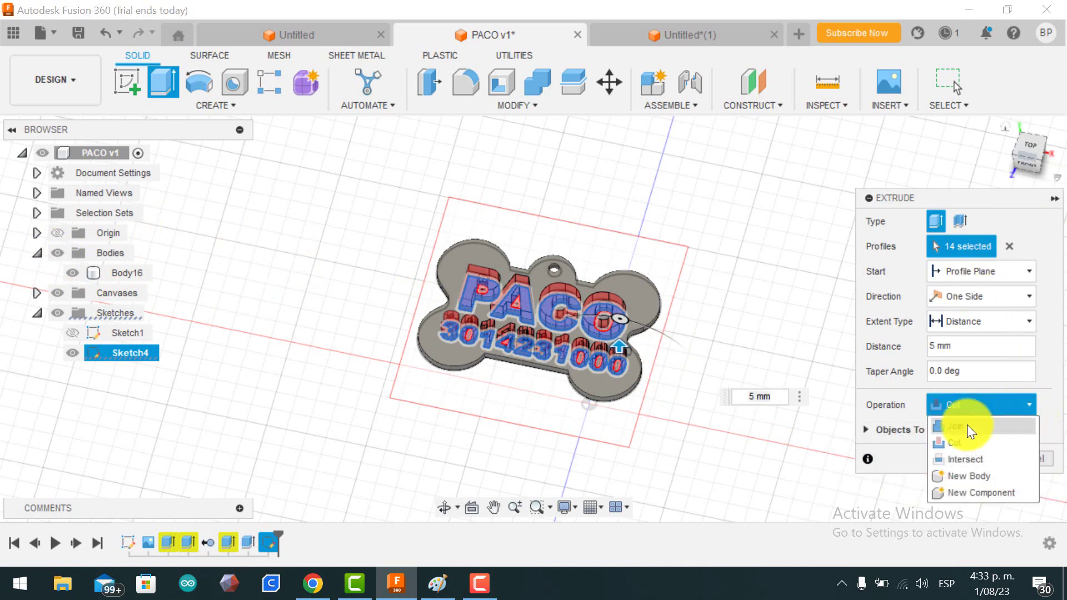
click(967, 426)
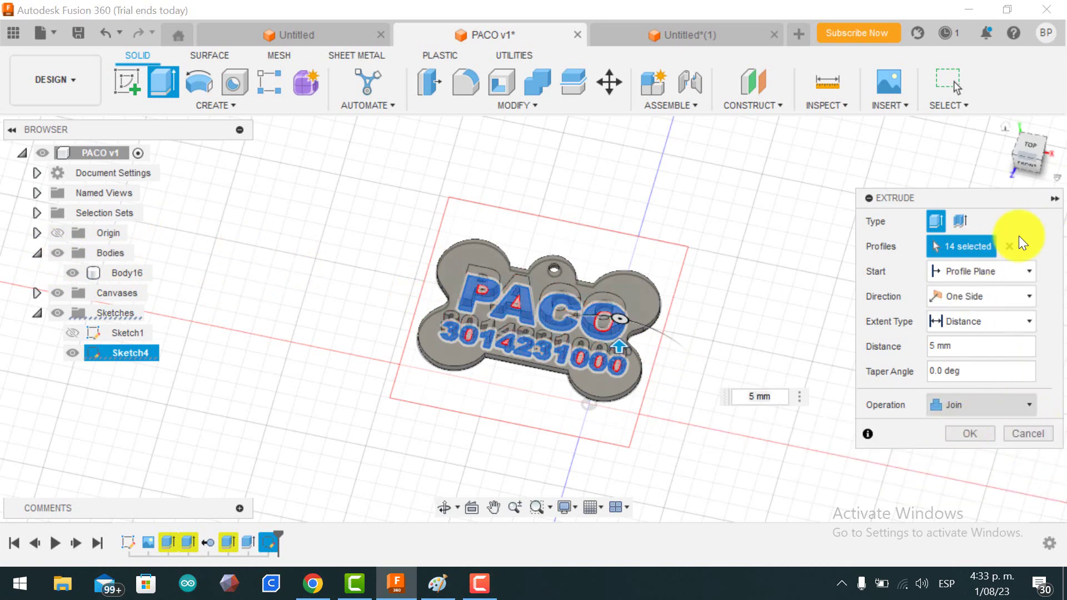
drag(1024, 161, 1000, 155)
click(978, 438)
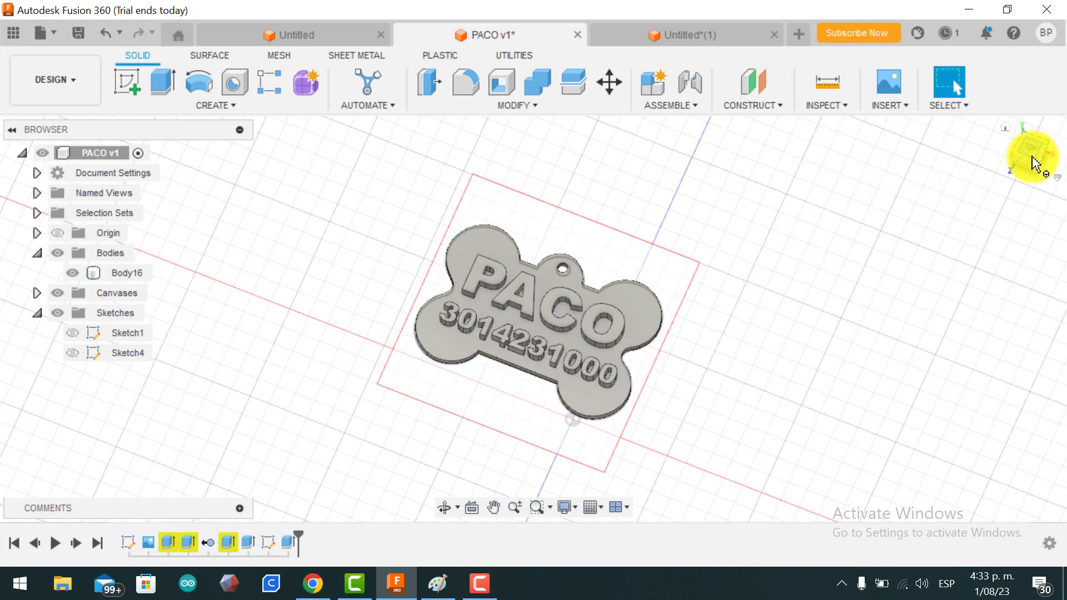
Step: Orbit the model to inspect the raised PACO and number lettering on the finished tag
mouse_move(1028, 160)
mouse_down()
mouse_move(1051, 112)
mouse_move(981, 147)
mouse_move(890, 125)
mouse_move(775, 136)
mouse_move(670, 124)
mouse_move(529, 178)
mouse_move(467, 159)
mouse_move(436, 131)
mouse_move(281, 136)
mouse_move(356, 164)
mouse_move(359, 146)
mouse_up()
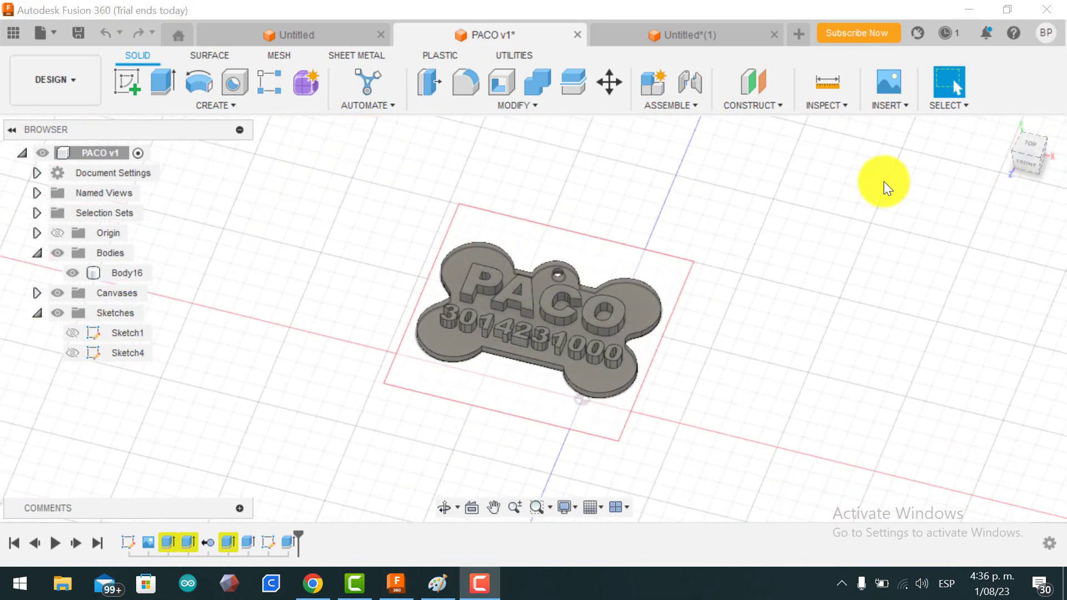
Step: Export the bone tag design as a Fusion archive
click(46, 36)
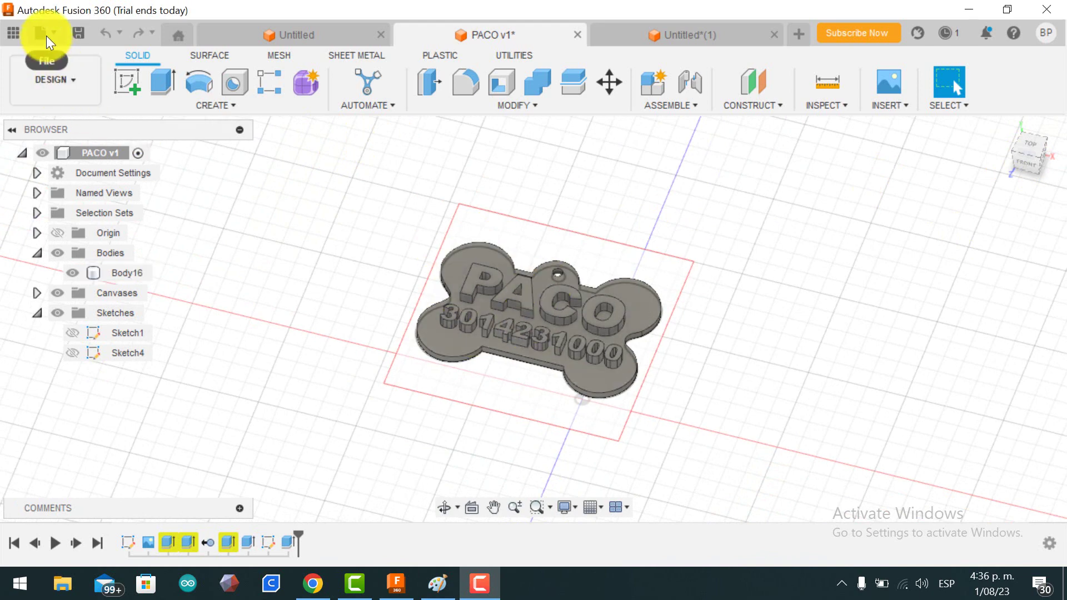
click(65, 241)
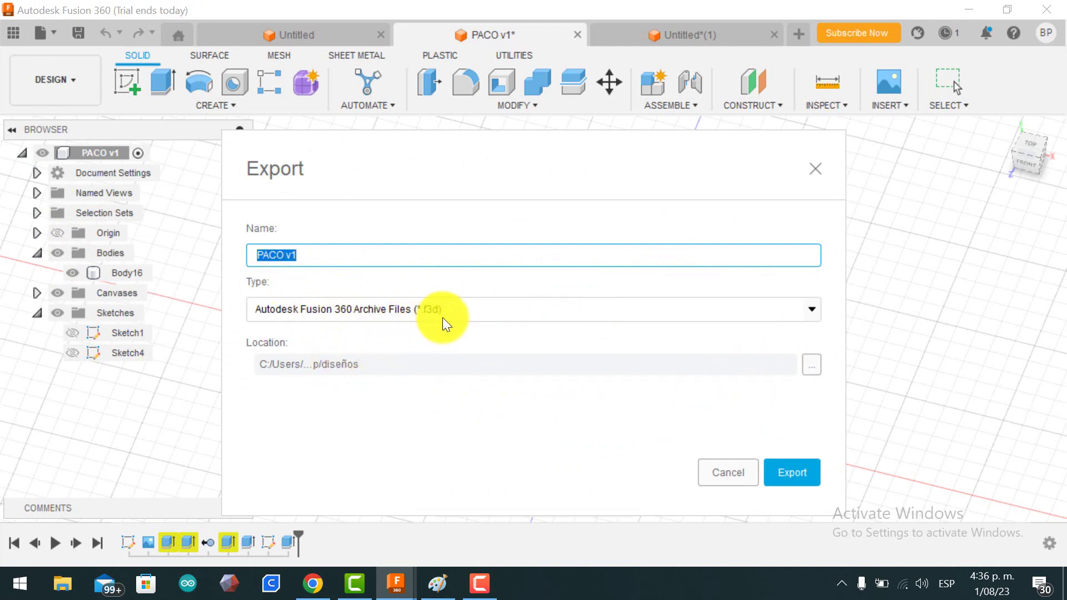
click(798, 478)
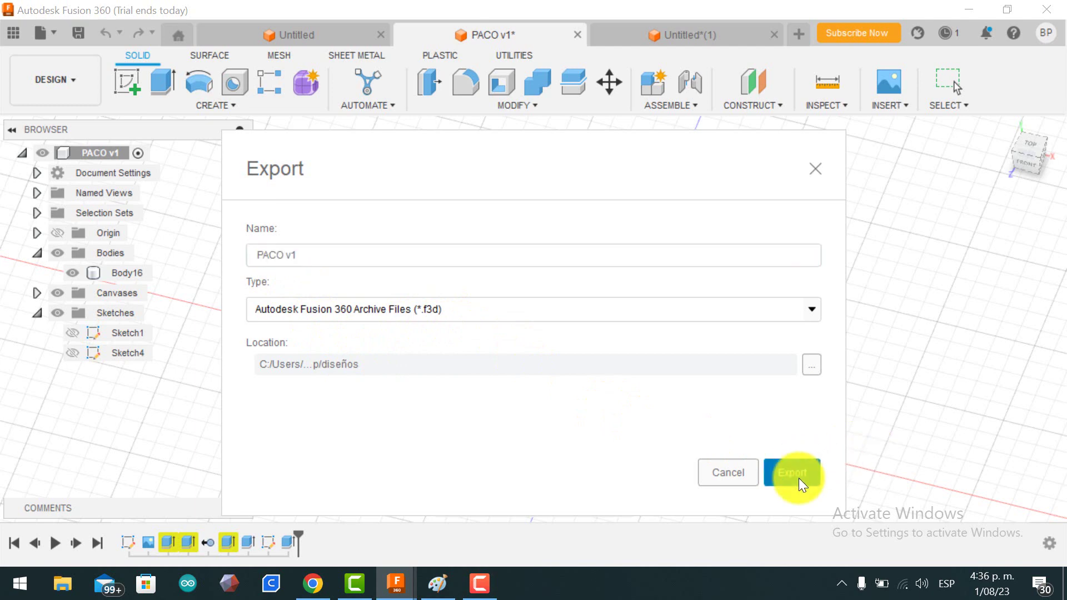
Step: Export the design again as a 3MF file (PACO v1.3mf), then view the tag from above
click(54, 28)
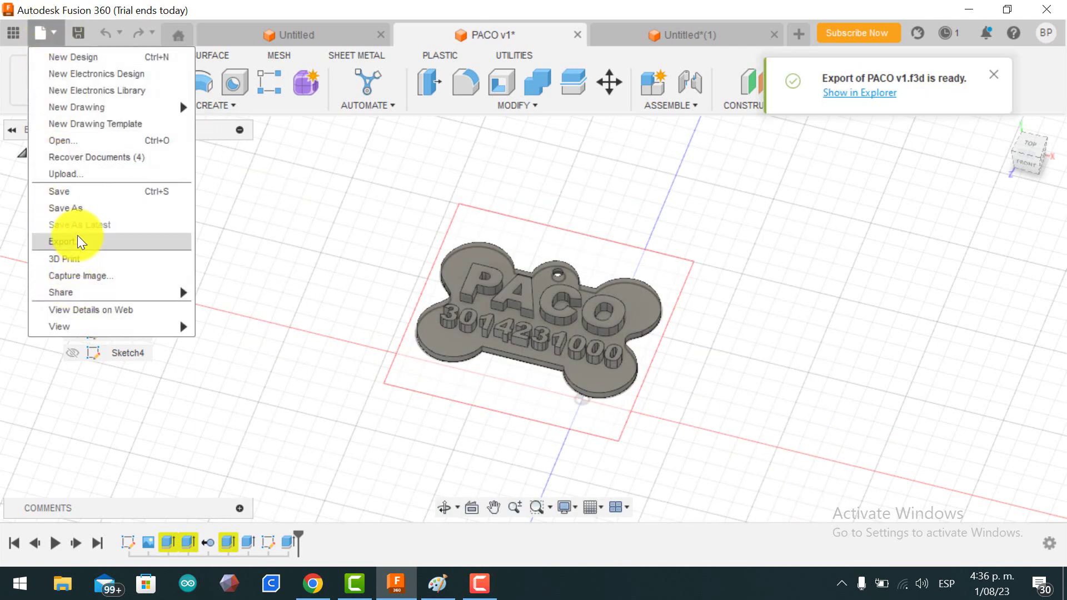
click(77, 240)
click(556, 315)
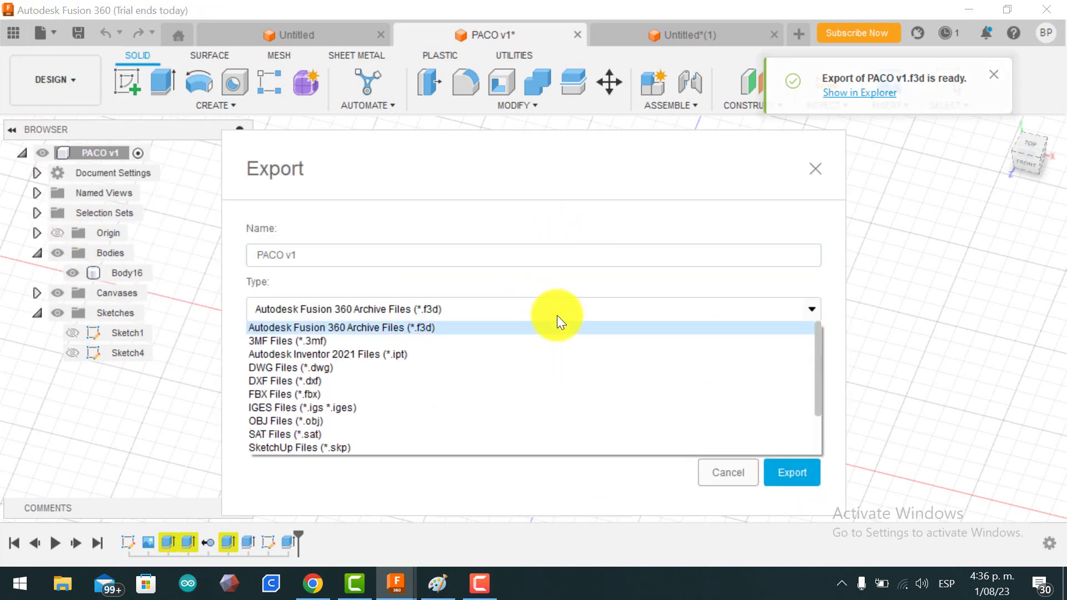
click(469, 335)
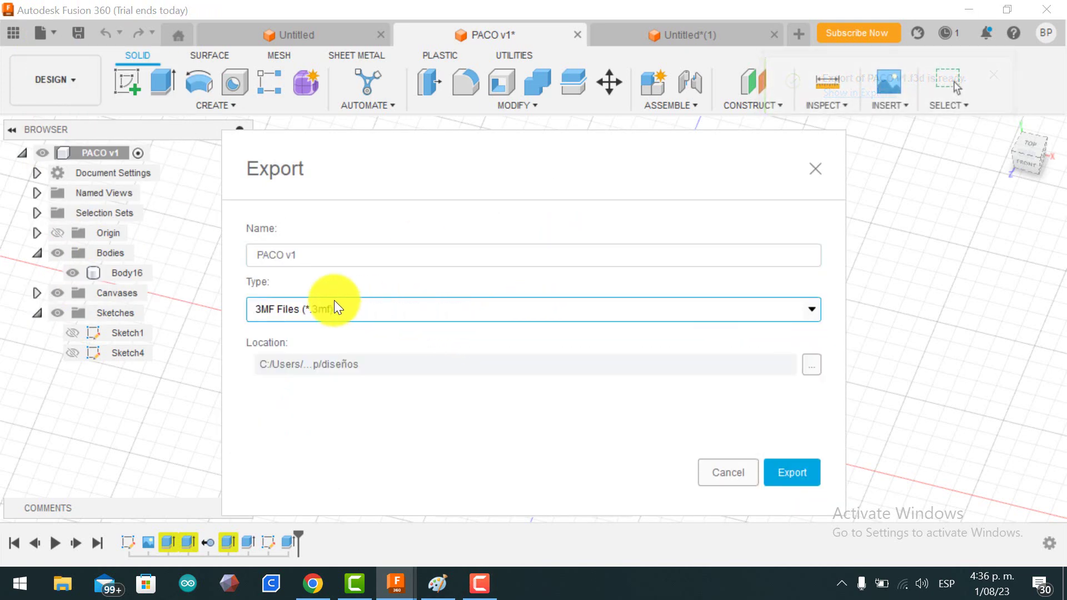
click(803, 472)
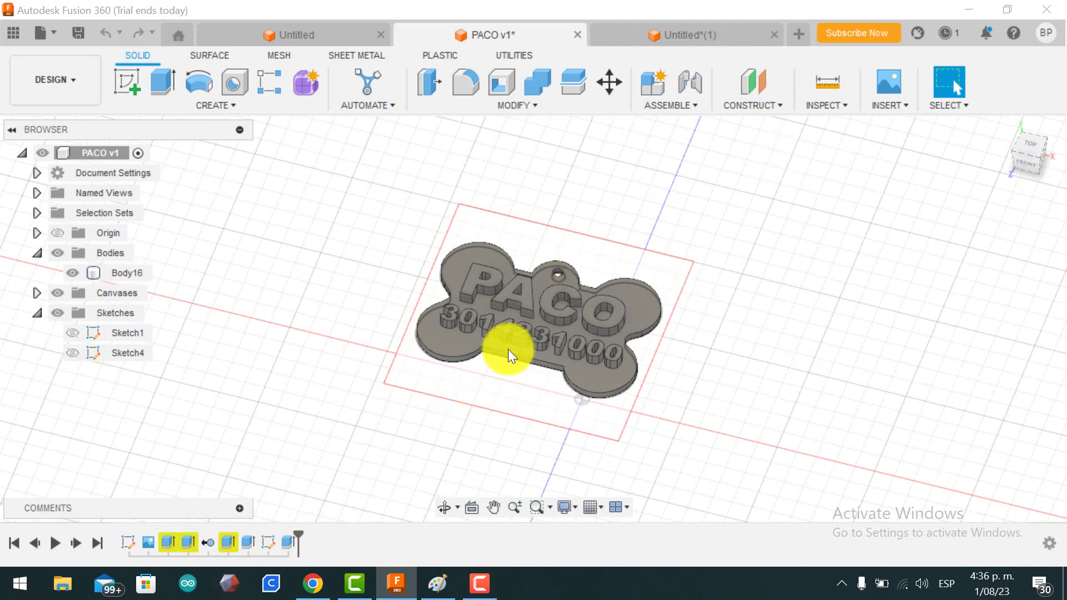
click(1029, 162)
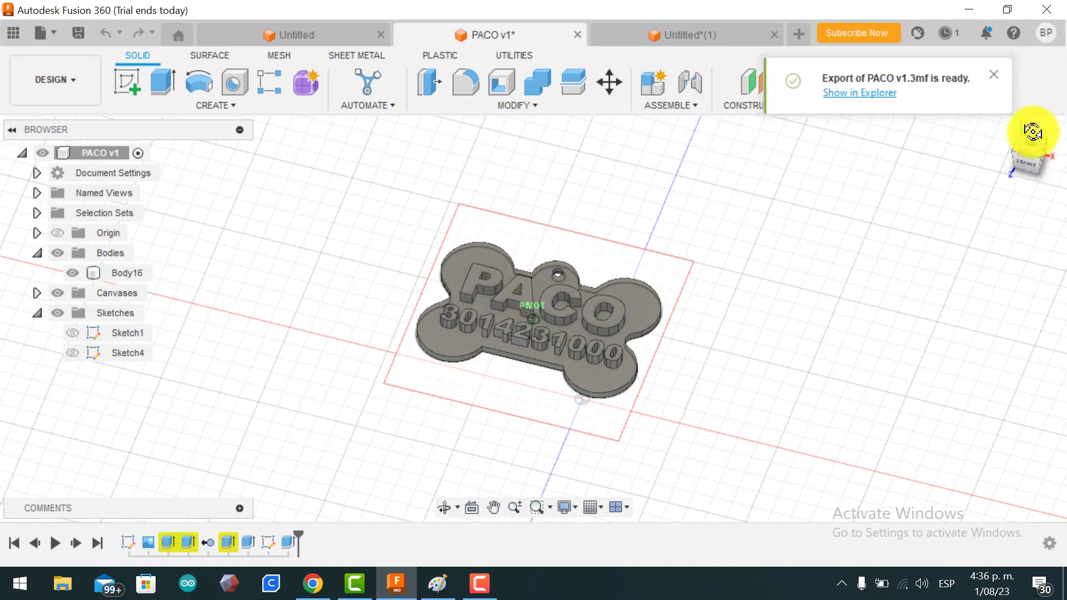
shift+middle_drag(1043, 81, 1048, 155)
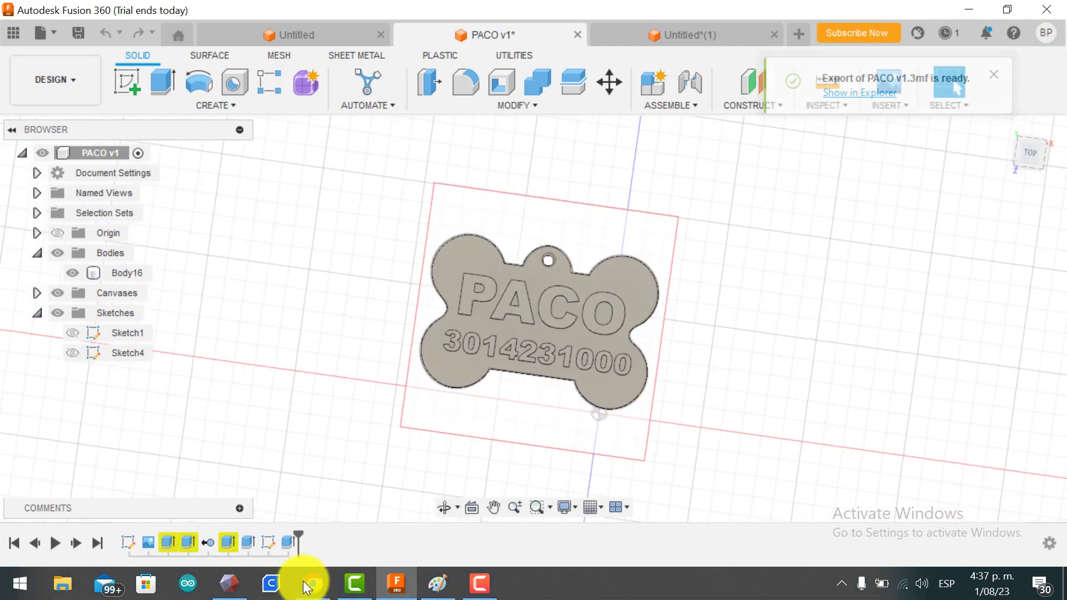
Step: Launch Meshmixer maximized and import PACO.3mf from the ID DOG folder onto the print bed
click(240, 587)
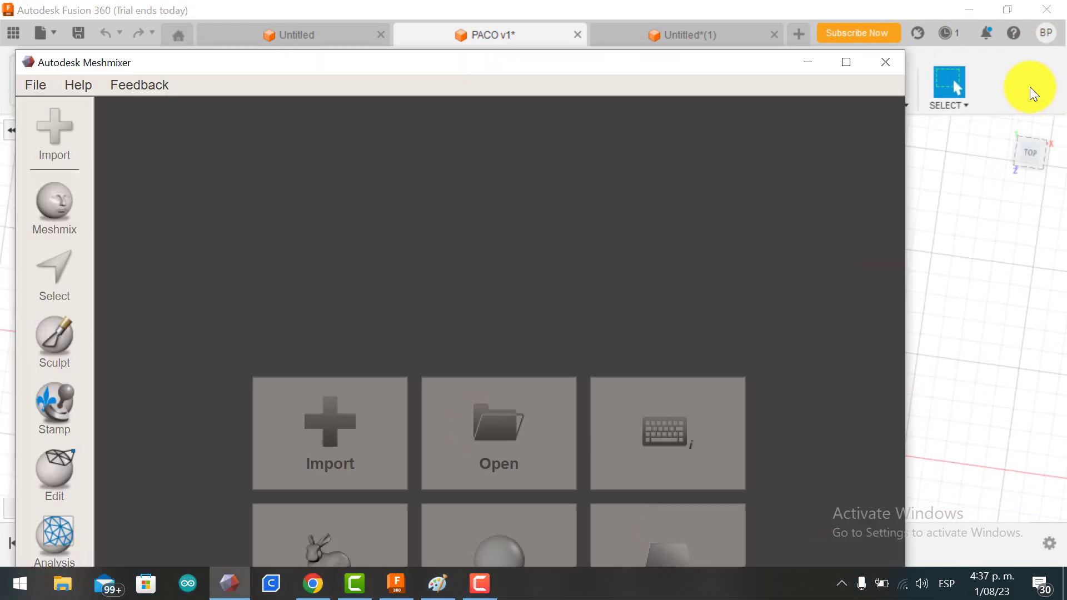
click(845, 62)
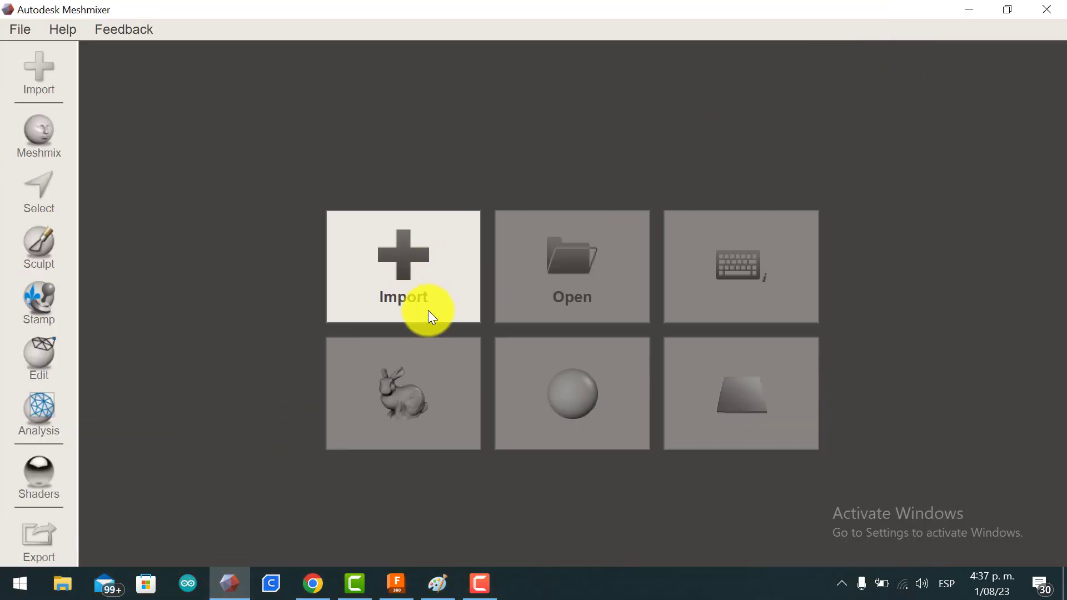
click(391, 238)
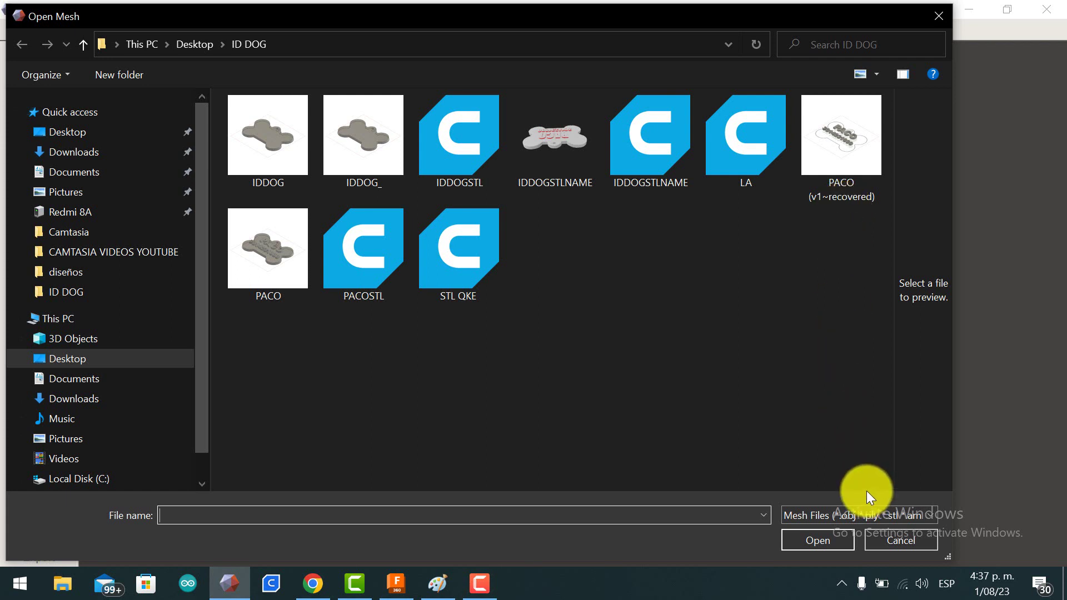
click(253, 249)
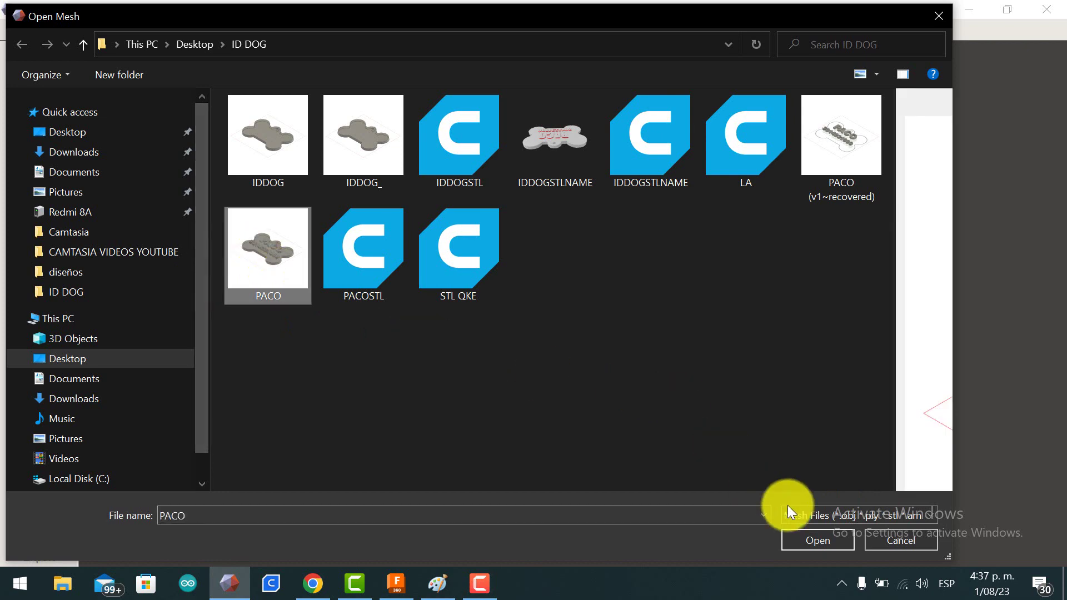
click(814, 542)
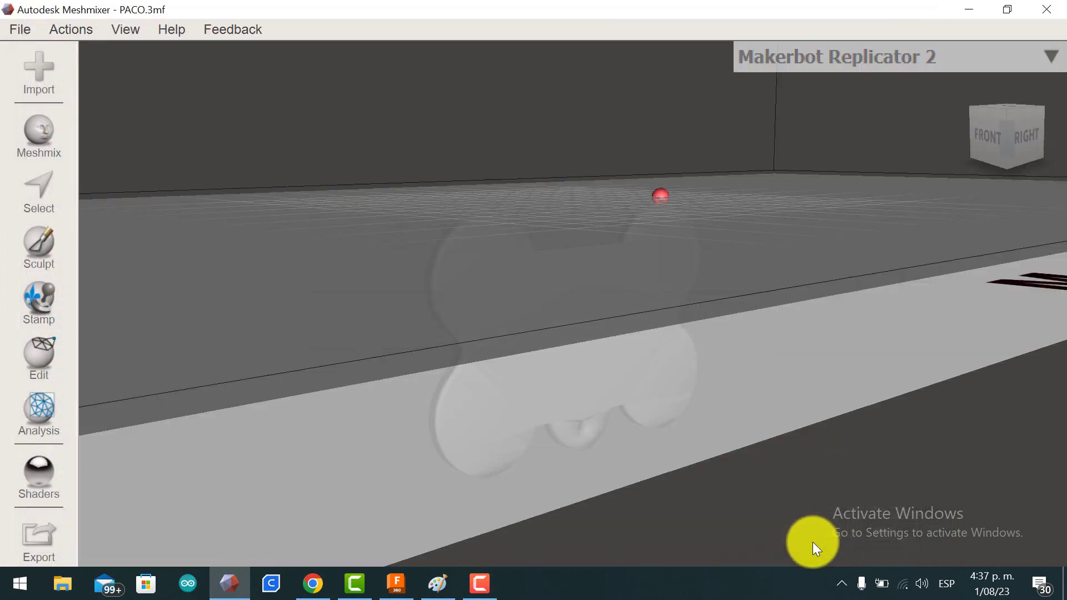
Step: View the tag from the side, start Edit > Align, then cancel it to keep the original position
right_drag(621, 215, 423, 334)
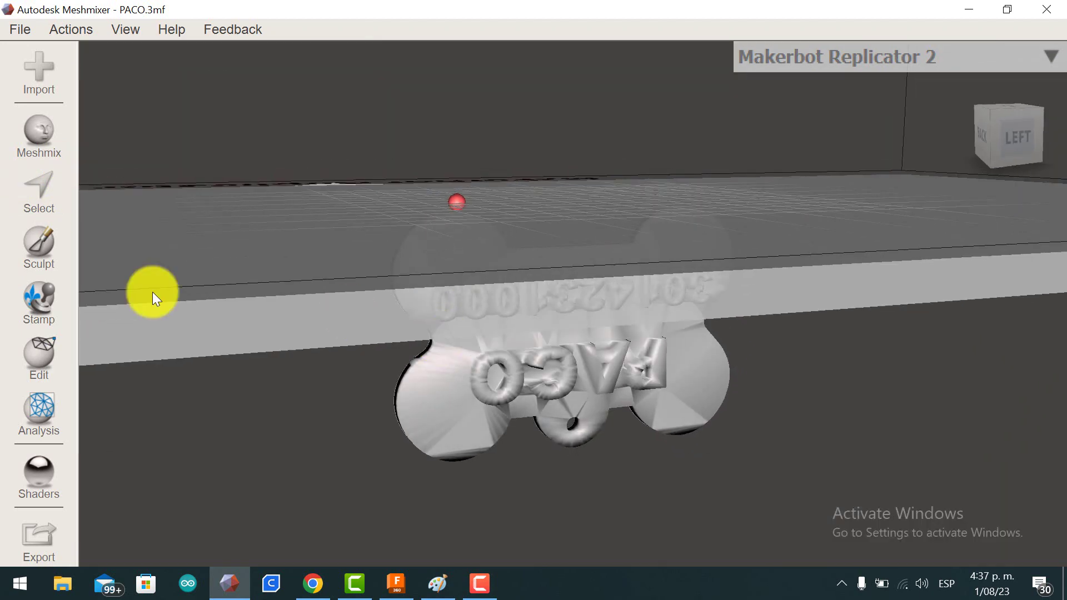
click(77, 29)
click(51, 375)
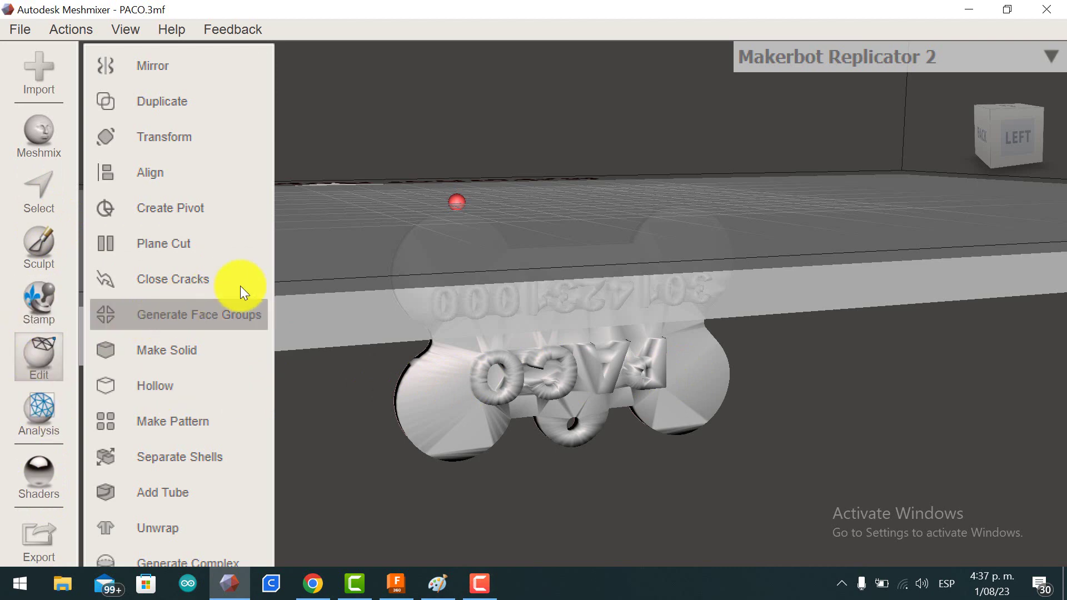
click(194, 174)
scroll(597, 353, down, 3)
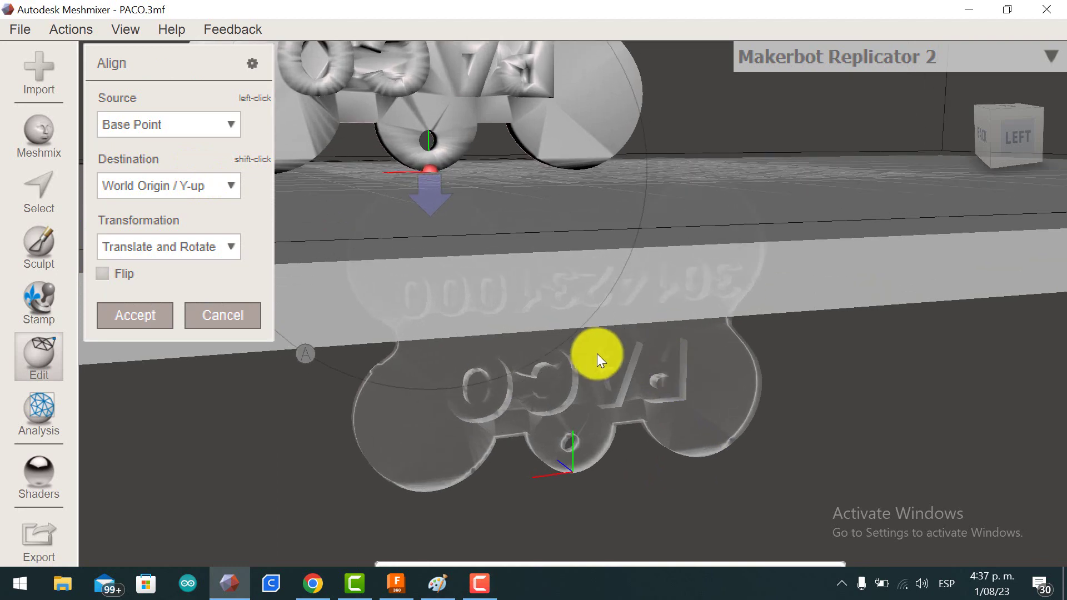
scroll(594, 346, down, 4)
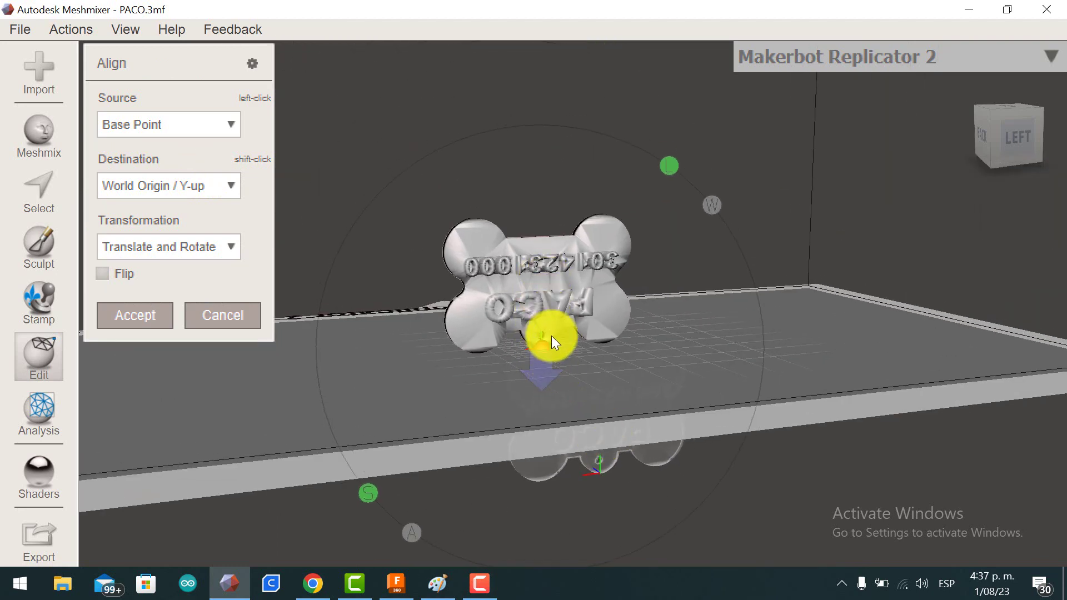
click(224, 315)
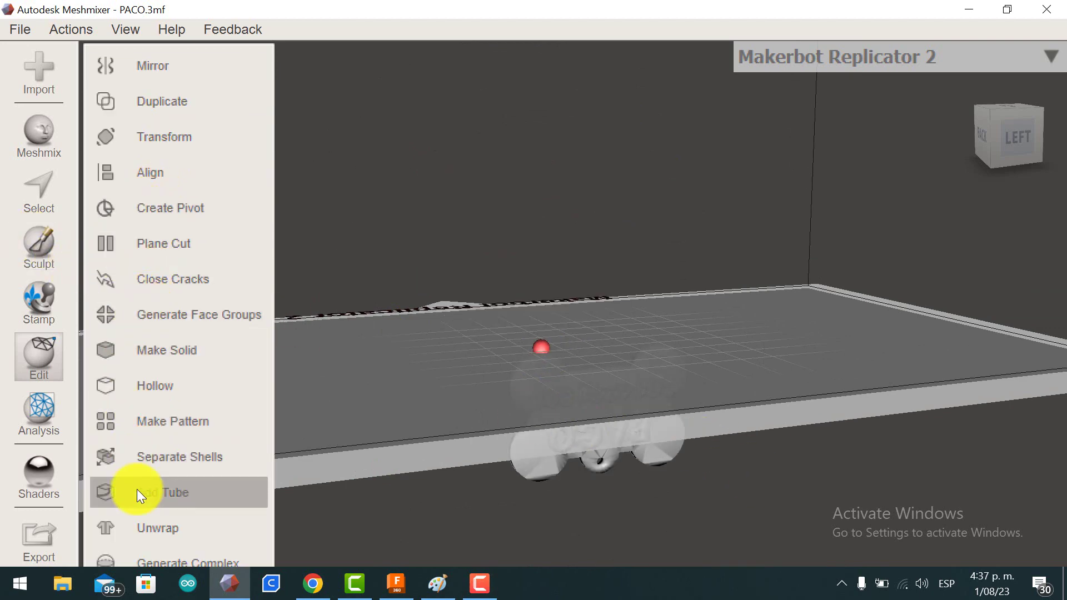
Step: Transform the tag with Translate Y 40 and Rotate X 90 so it lies flat, and accept
click(109, 141)
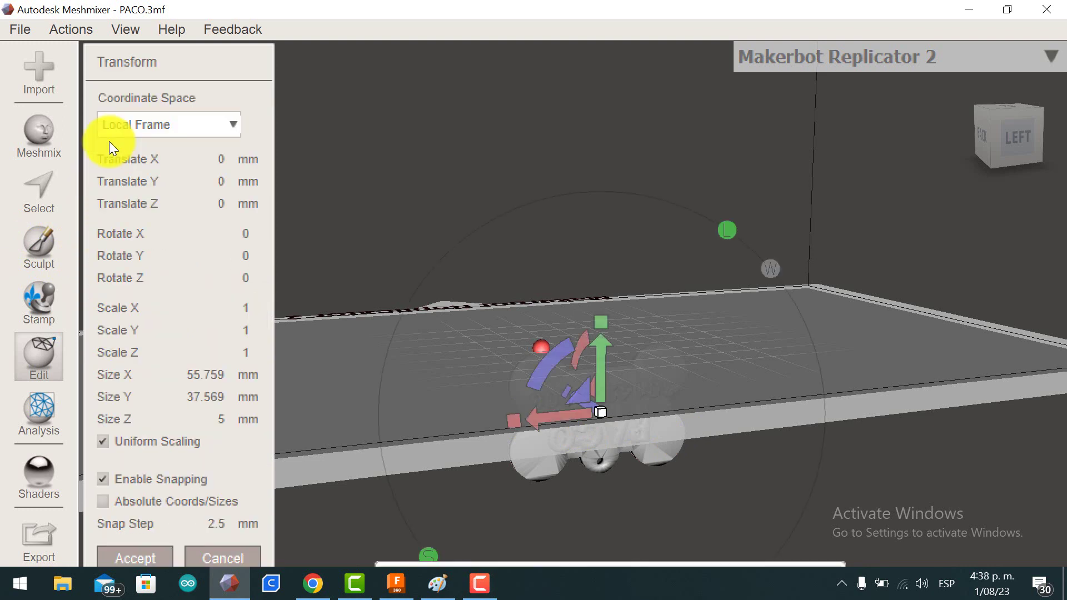
drag(598, 369, 604, 235)
right_drag(371, 344, 591, 266)
drag(551, 212, 460, 352)
right_drag(504, 316, 841, 445)
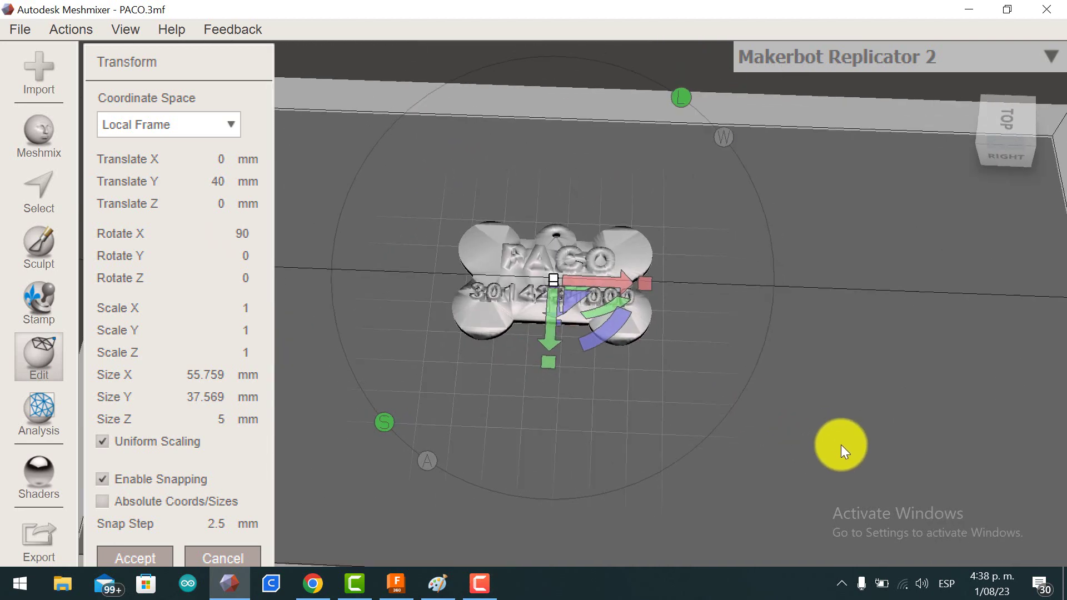
click(143, 559)
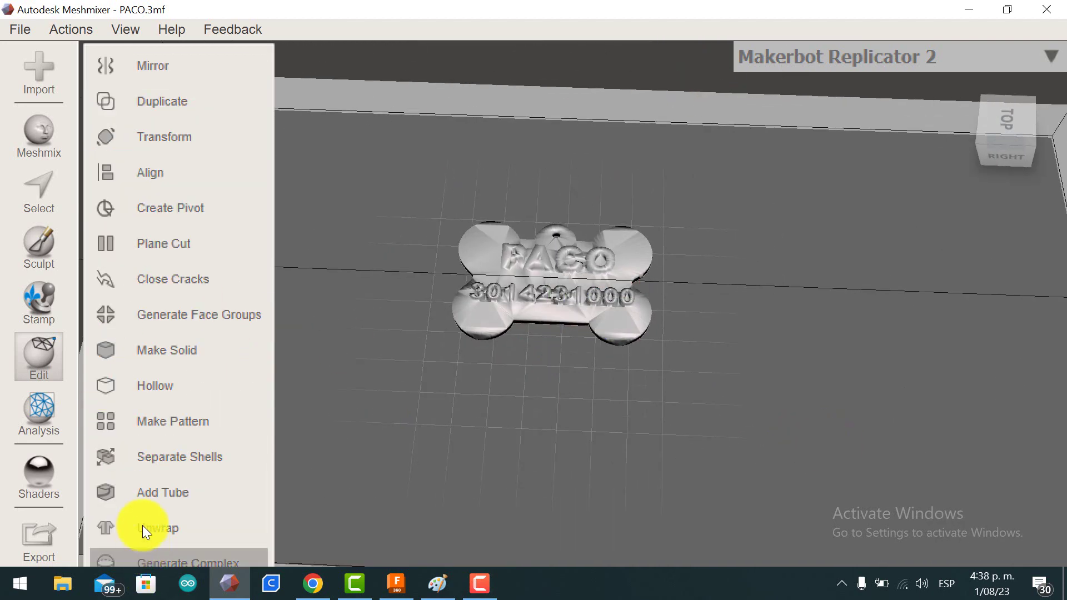
Step: Make the mesh solid and delete the original non-solid Body1, keeping only the solid tag
click(205, 349)
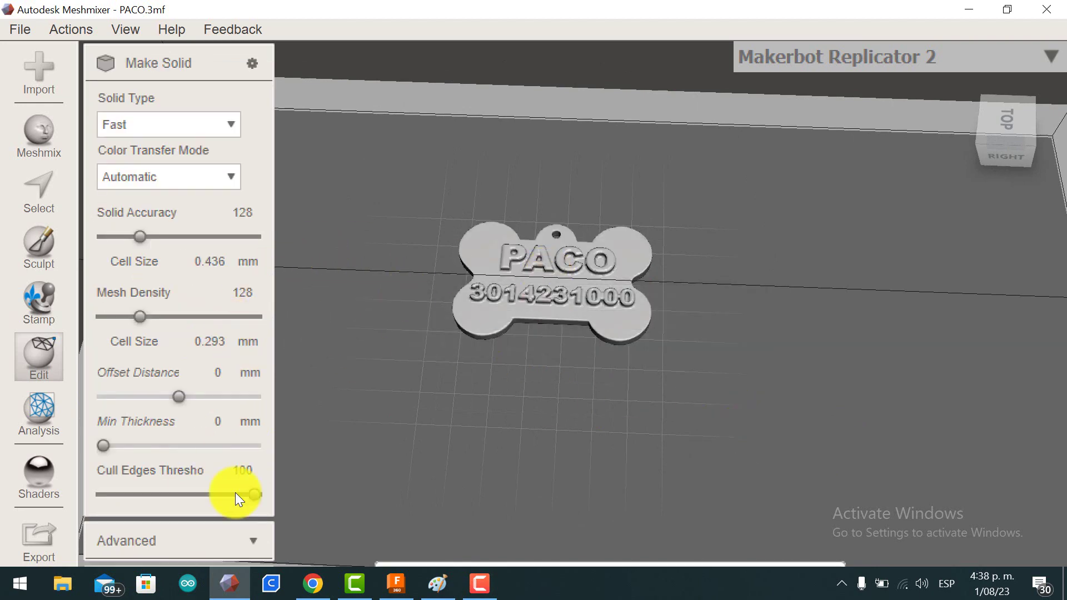
key(Return)
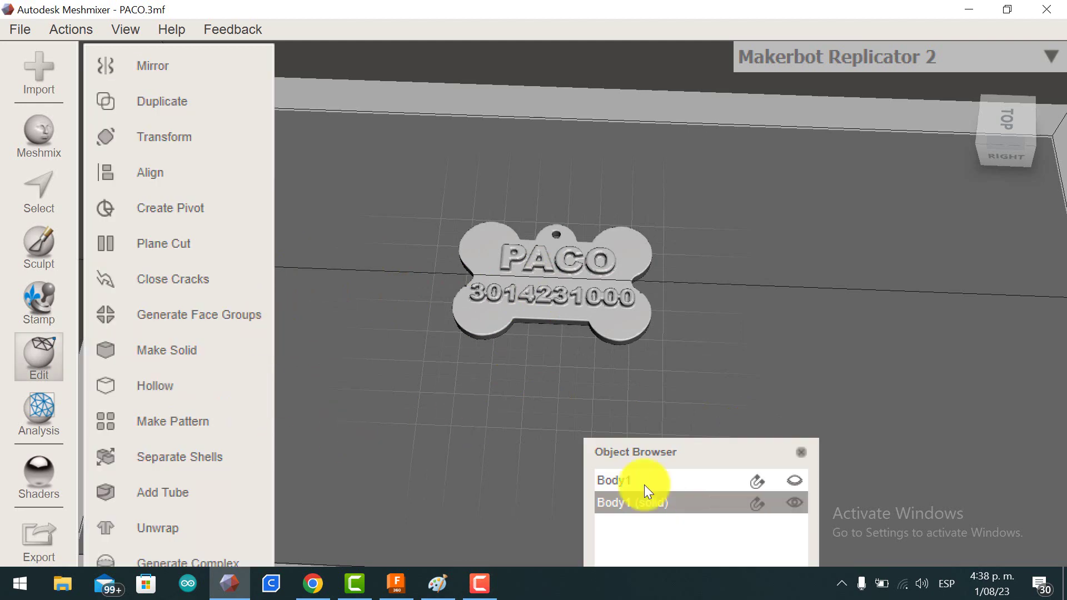
click(680, 483)
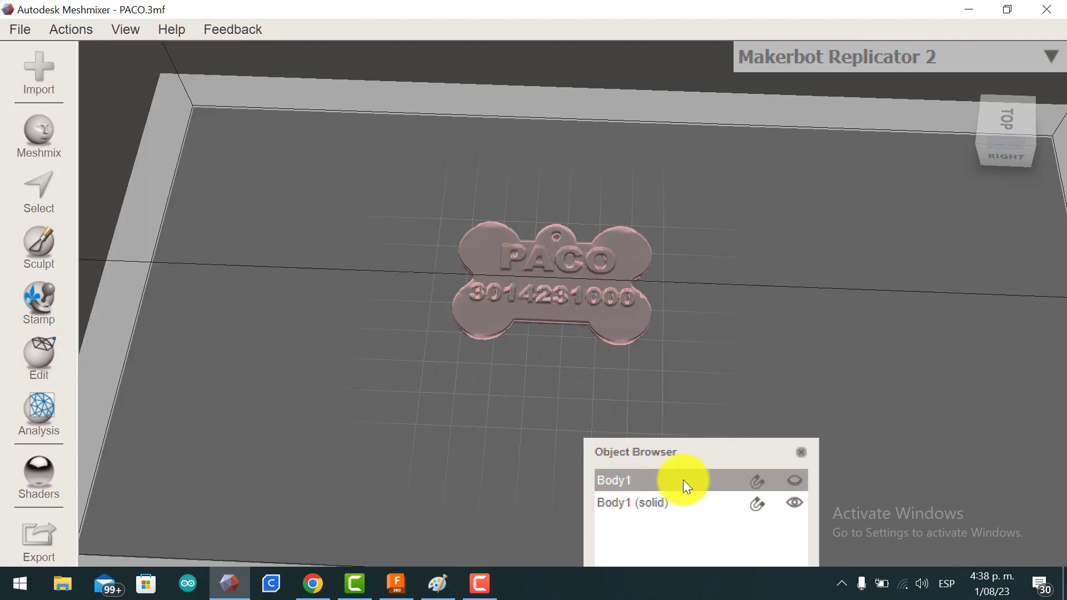
key(Delete)
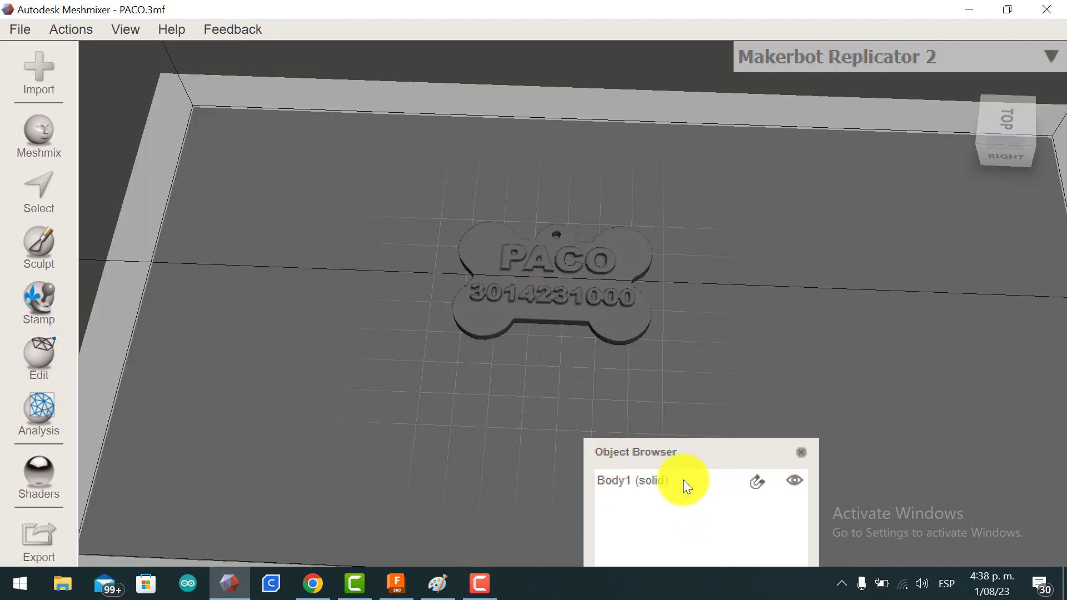
click(533, 291)
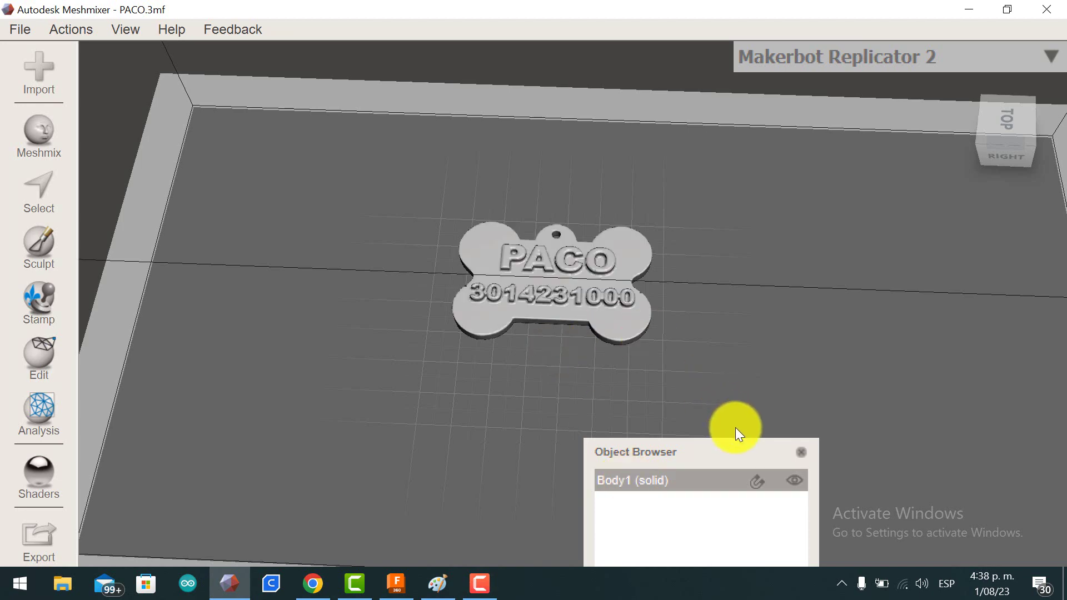
click(802, 452)
Step: Export the solid tag as an STL file named 'PACOO STL' in the ID DOG folder
mouse_move(597, 454)
right_down()
mouse_move(524, 370)
mouse_move(389, 375)
mouse_move(528, 459)
mouse_move(556, 496)
mouse_move(545, 434)
mouse_move(528, 411)
right_up()
click(23, 27)
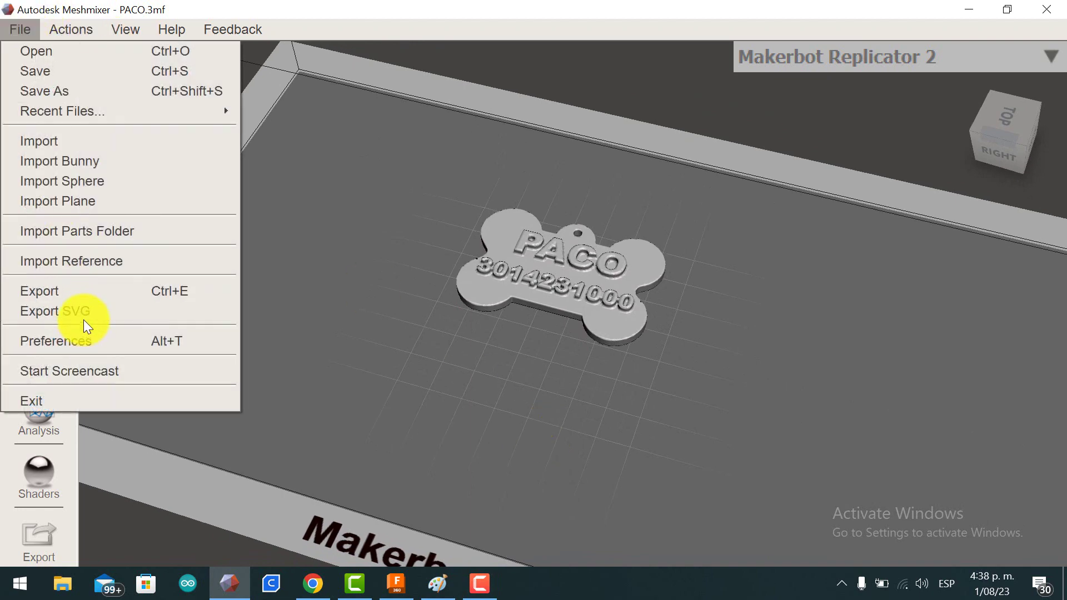
click(84, 290)
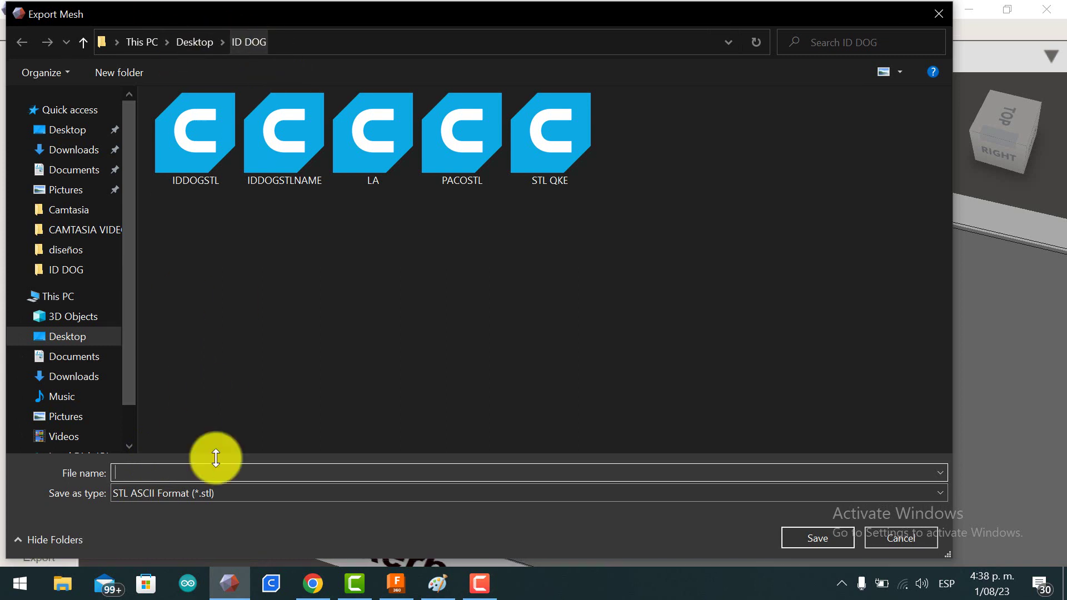
text(PACO)
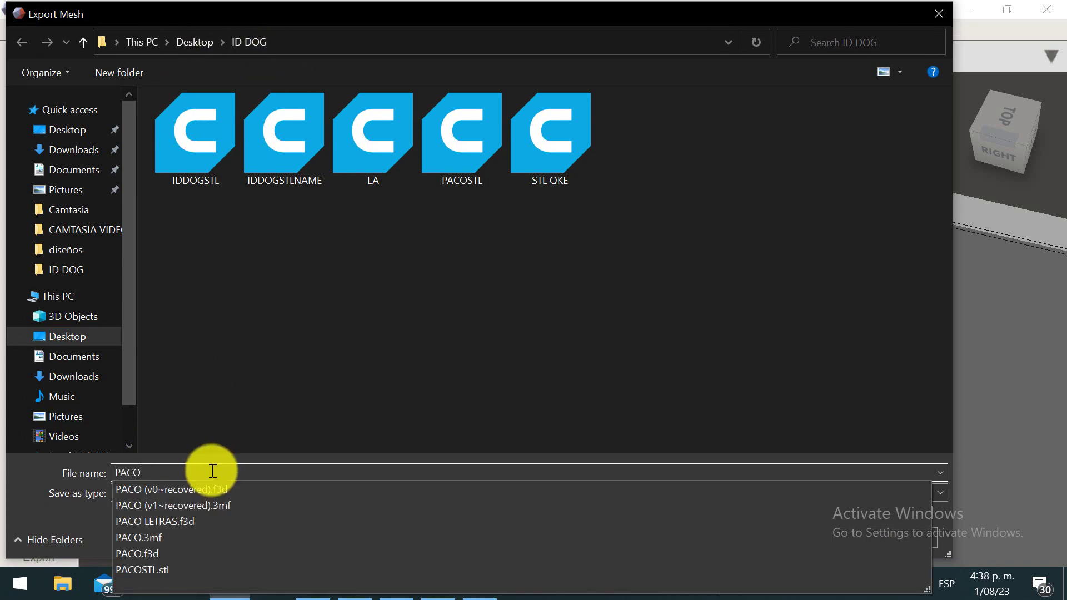
text(O STL)
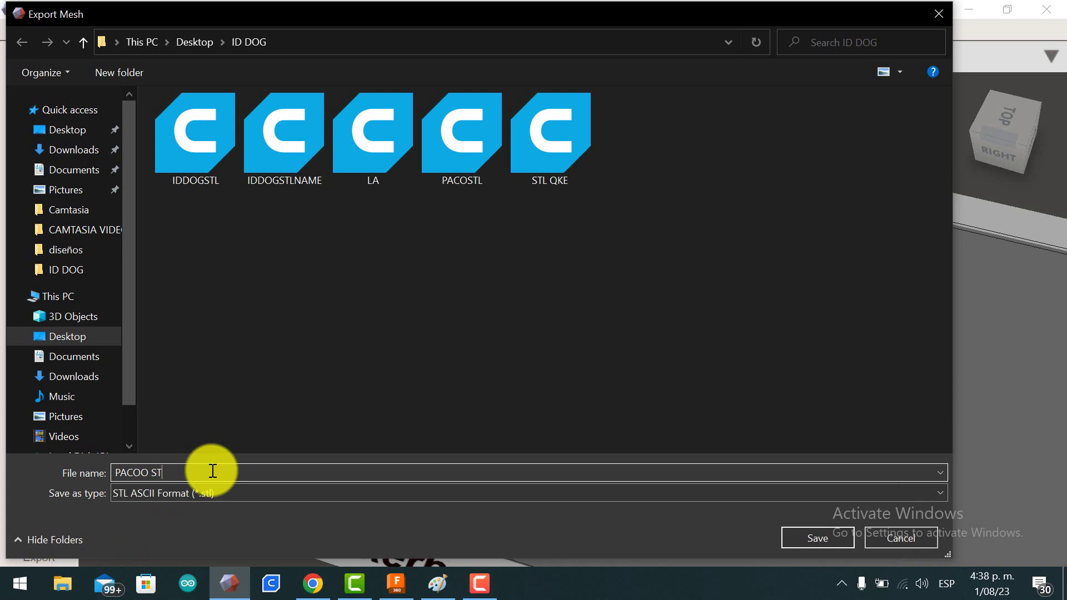
click(820, 540)
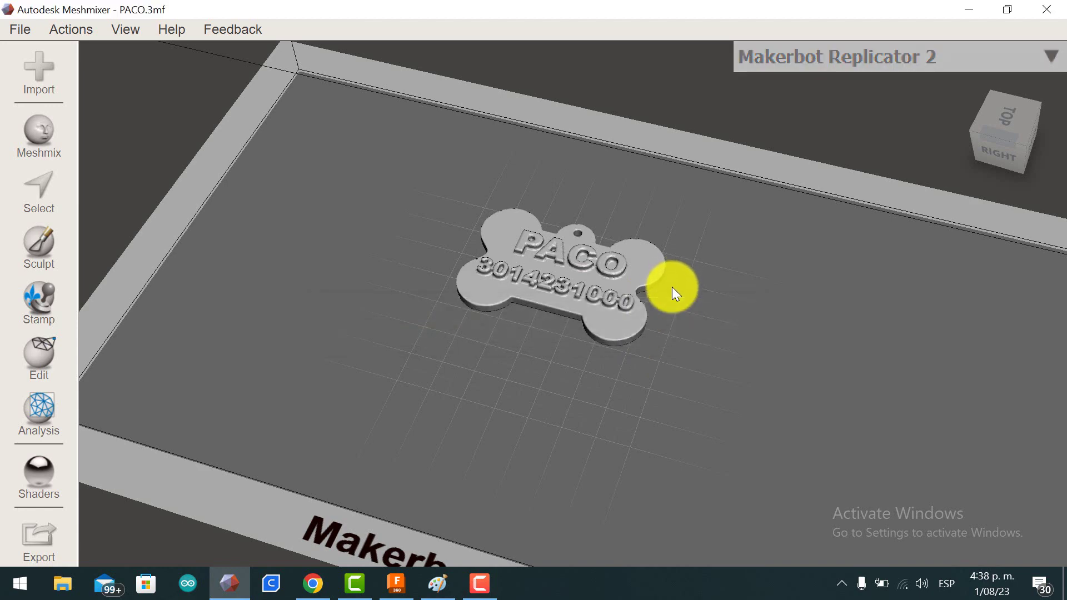
right_drag(630, 383, 529, 326)
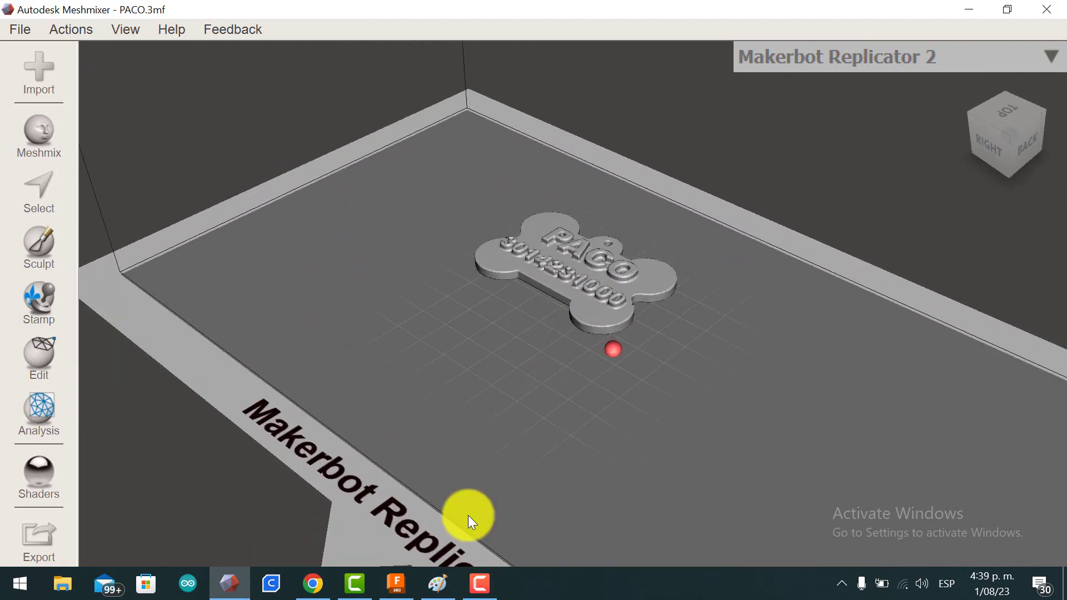
Step: Return to the bone-tag design in Fusion 360 and abandon an attempt to open a local file
click(480, 583)
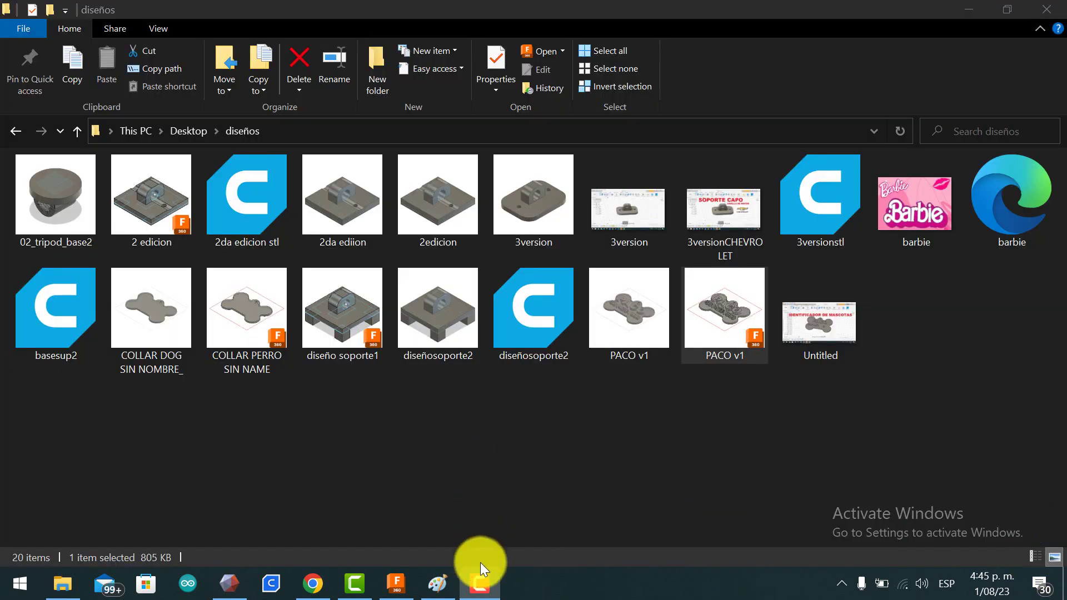
click(396, 583)
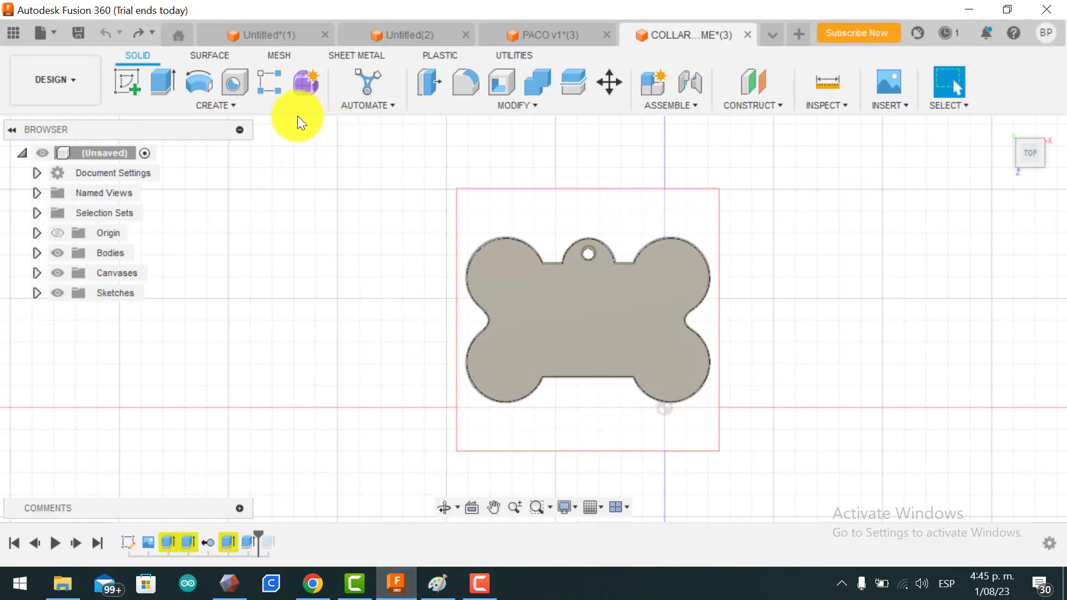
click(54, 33)
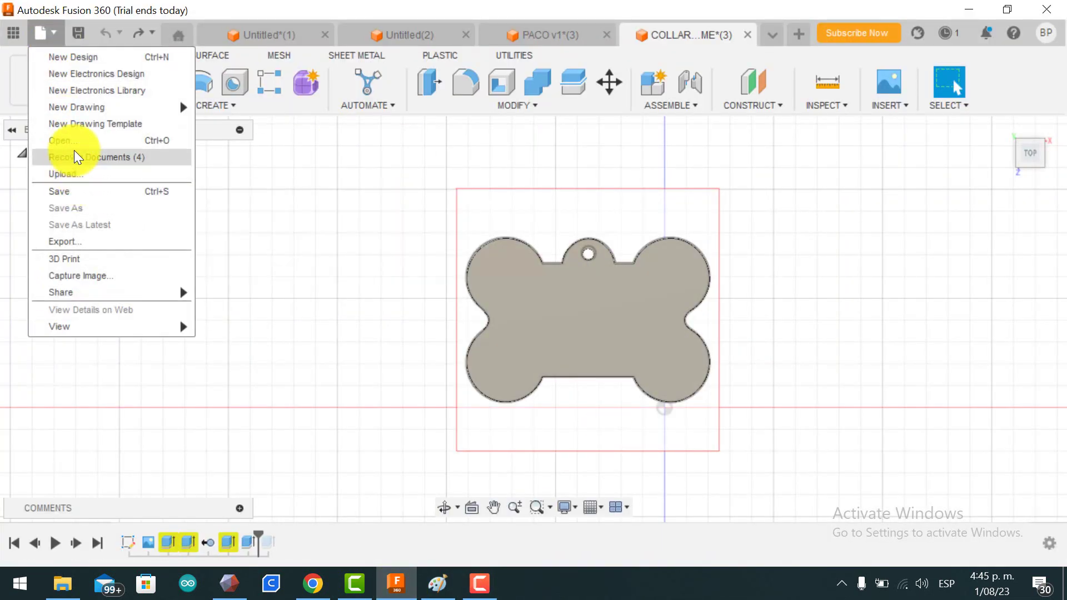
click(74, 142)
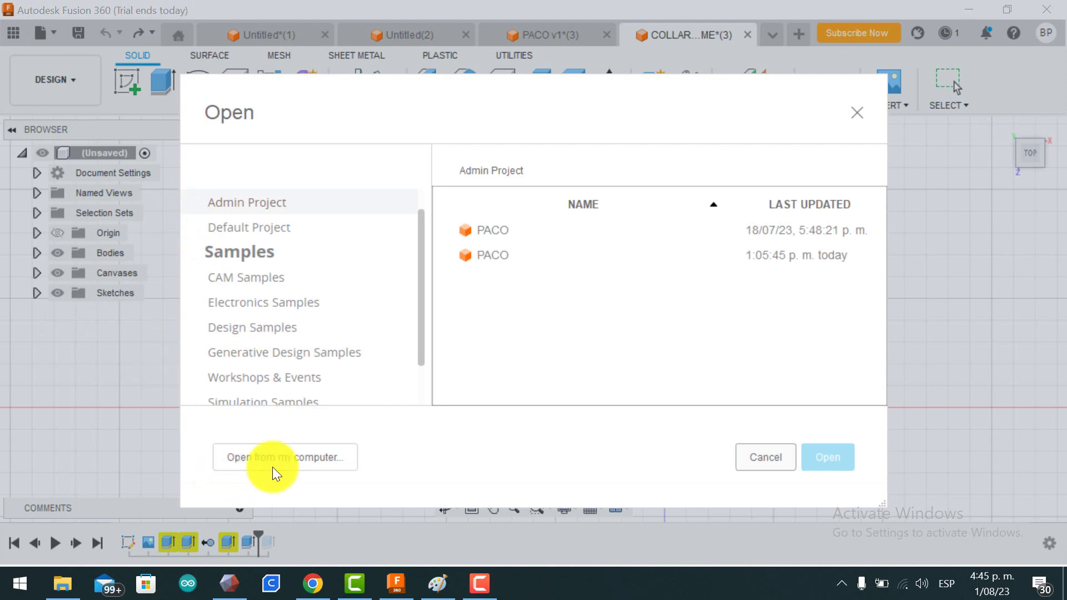
click(275, 466)
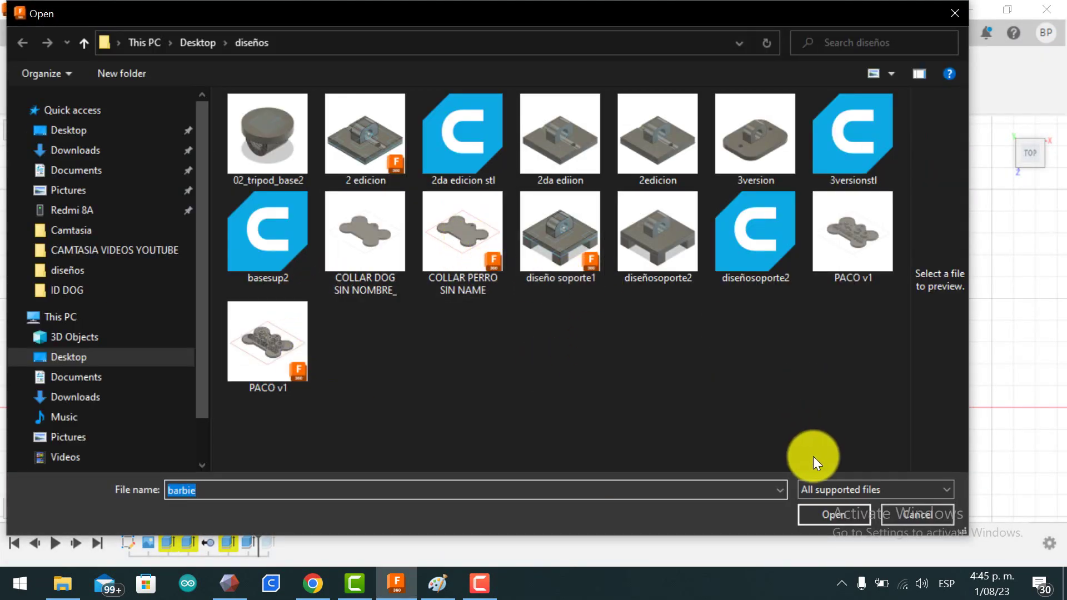
click(841, 515)
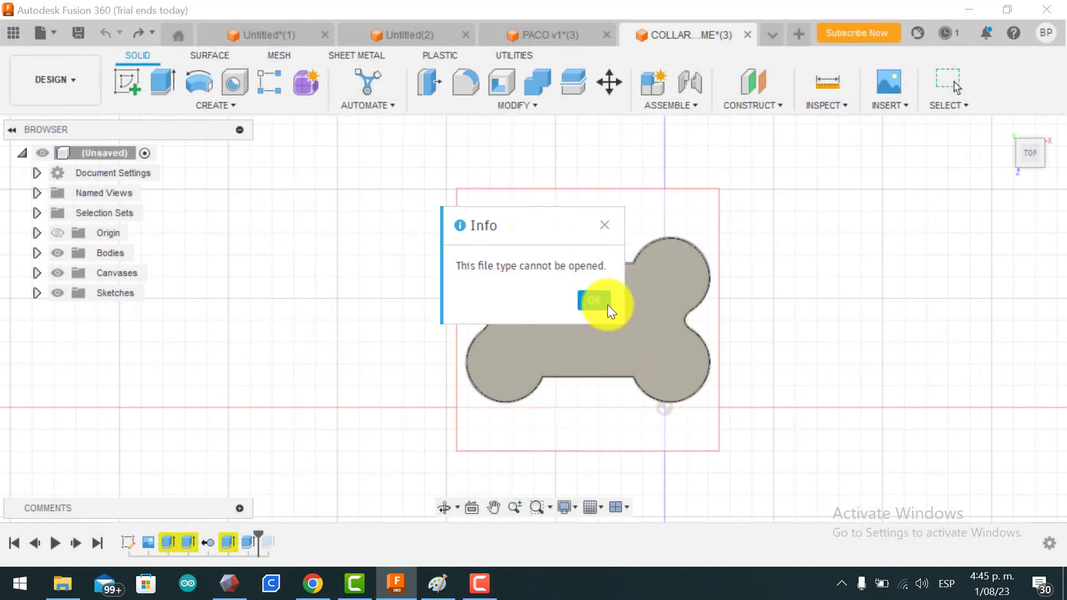
click(608, 305)
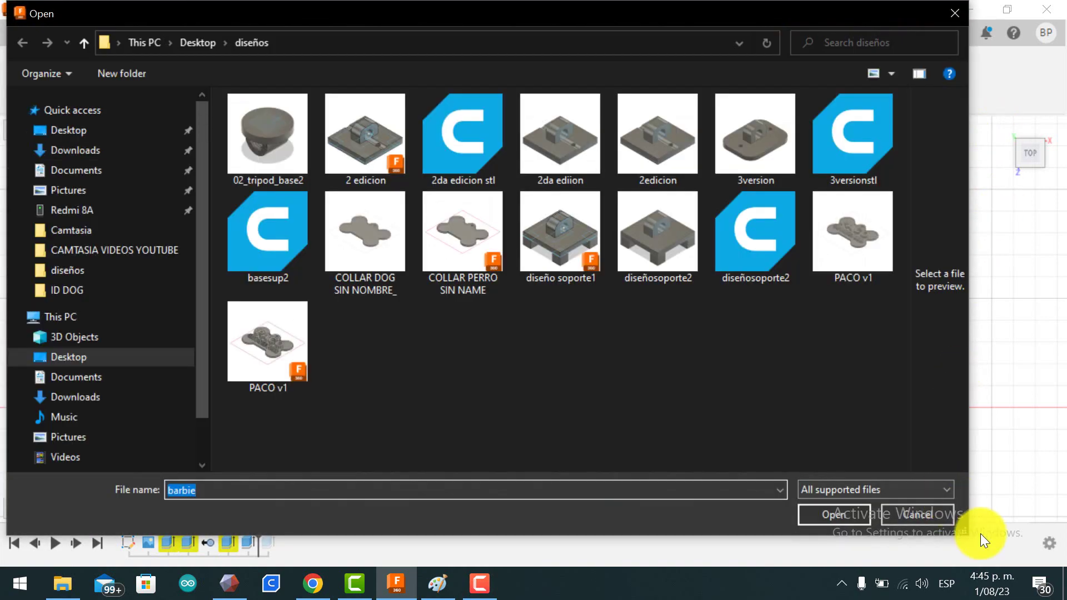
click(936, 511)
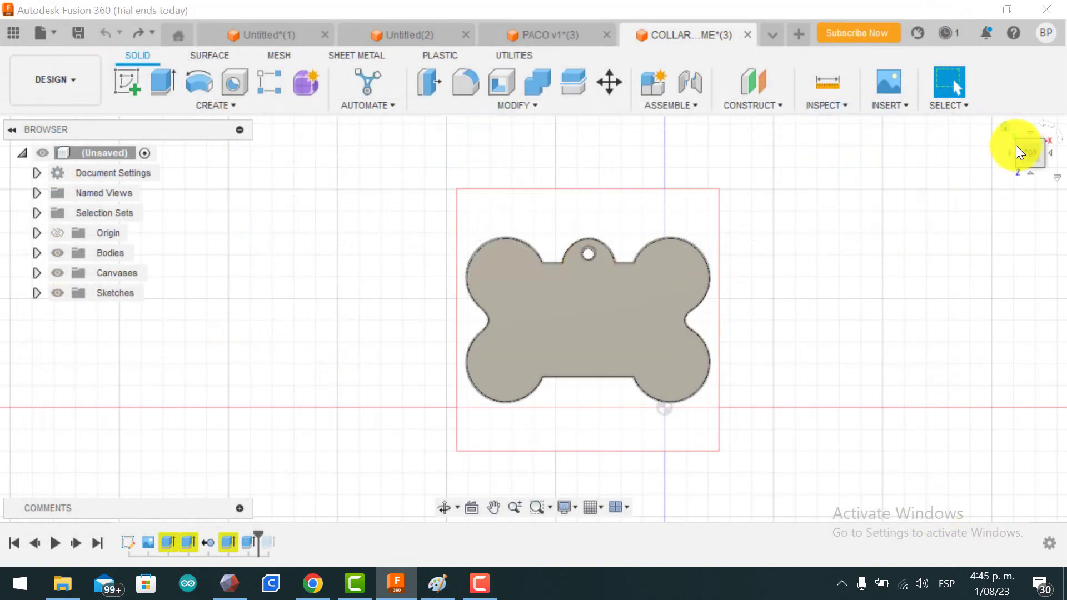
Step: Reset to the top view, hide Body16, and start a new sketch on the top plane
mouse_move(1029, 158)
mouse_down()
mouse_move(1005, 124)
mouse_move(1033, 168)
mouse_up()
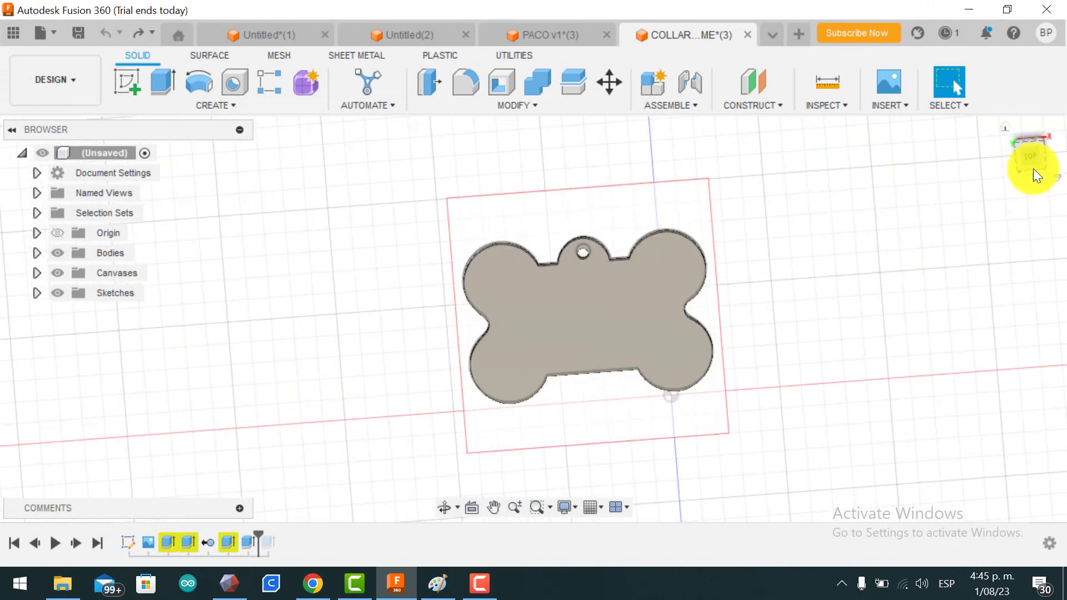
click(1028, 158)
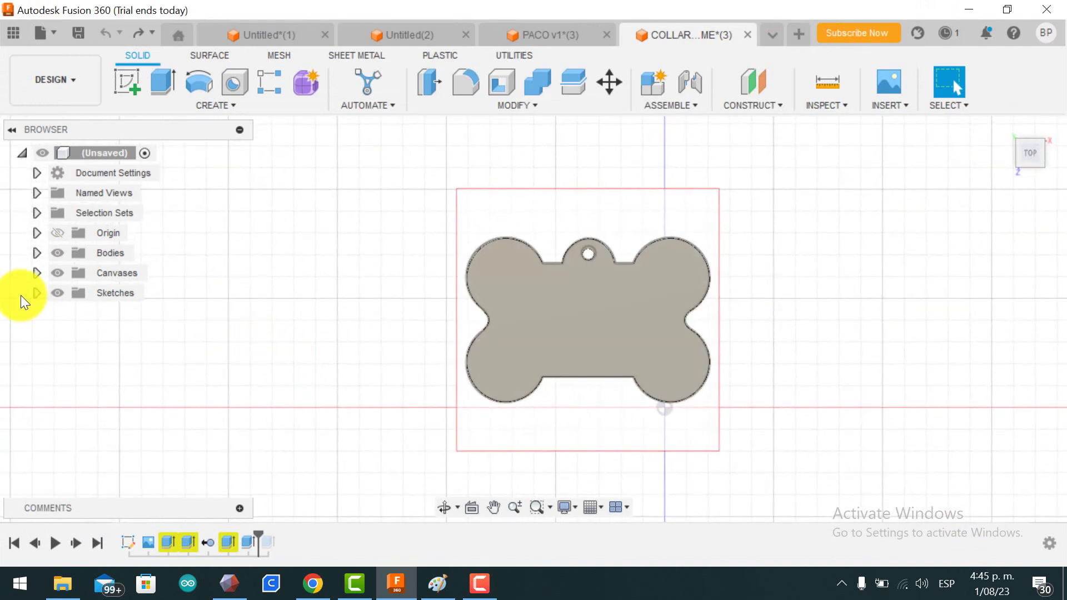
click(36, 254)
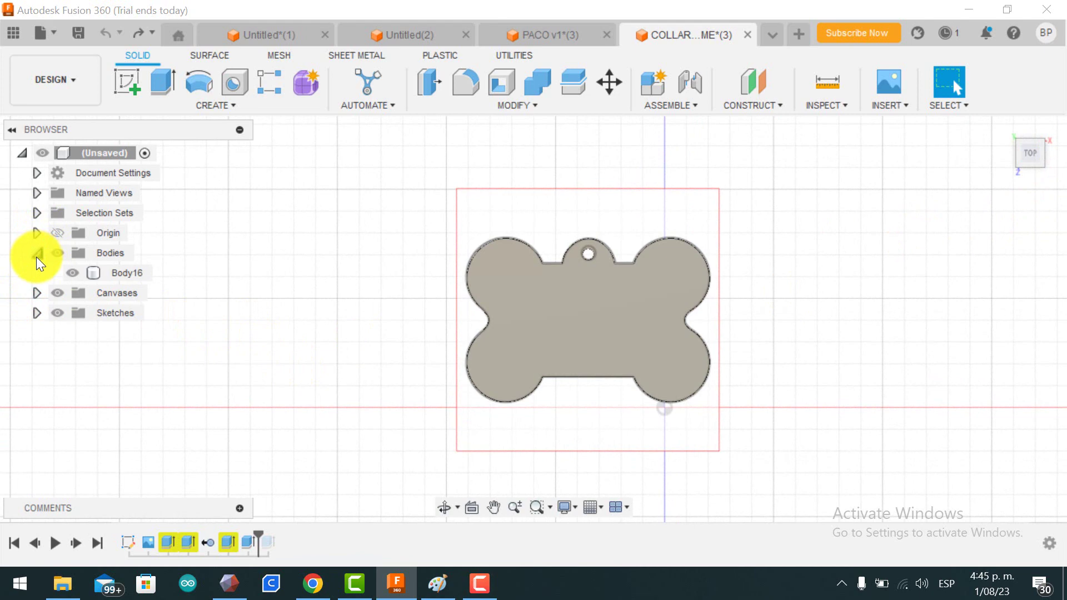
click(57, 255)
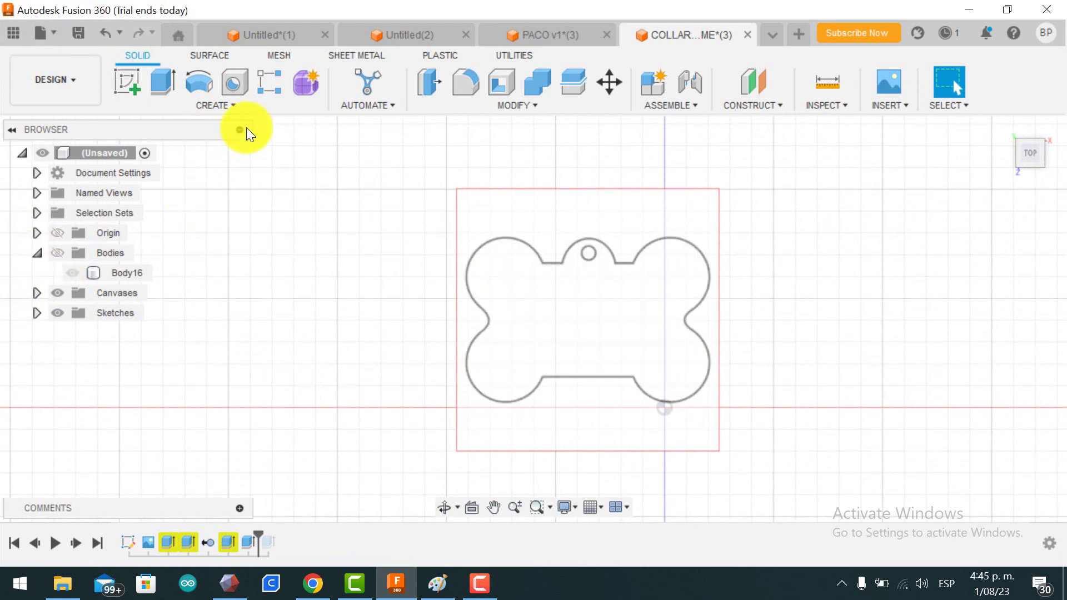
click(227, 105)
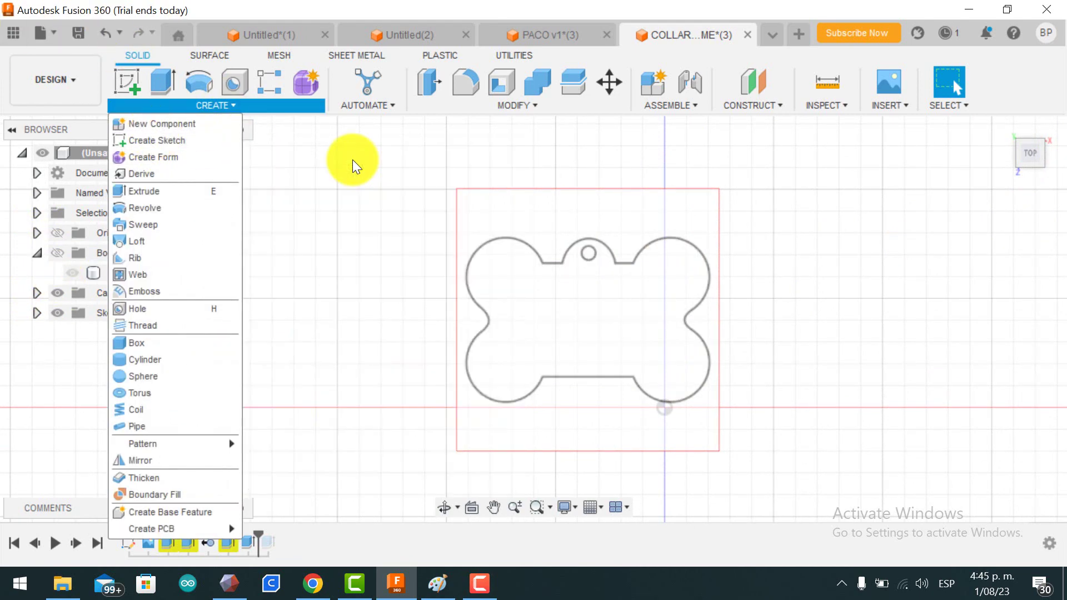
click(134, 84)
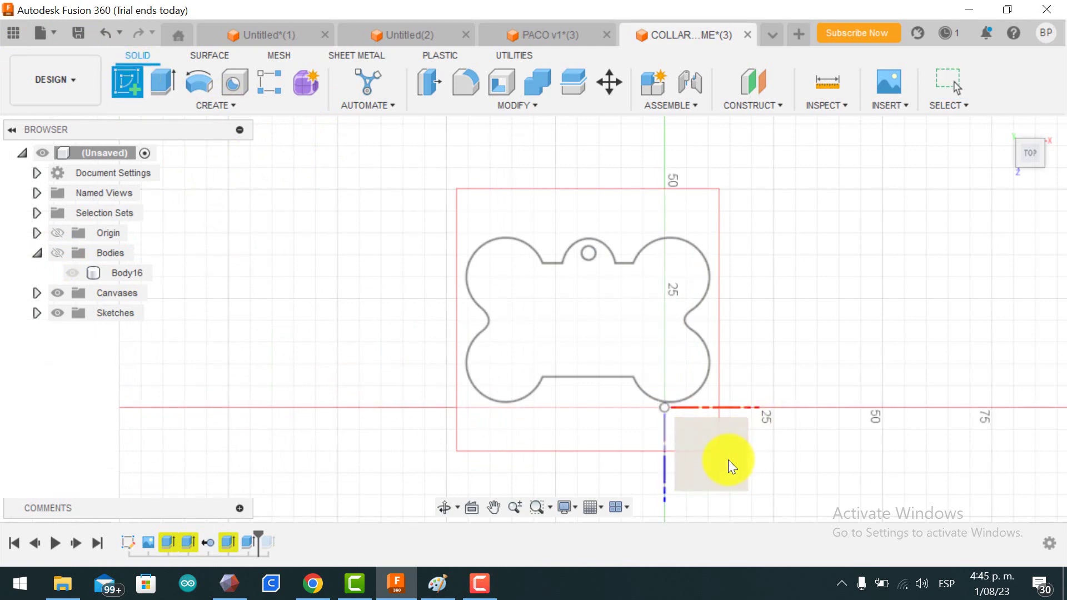
click(727, 460)
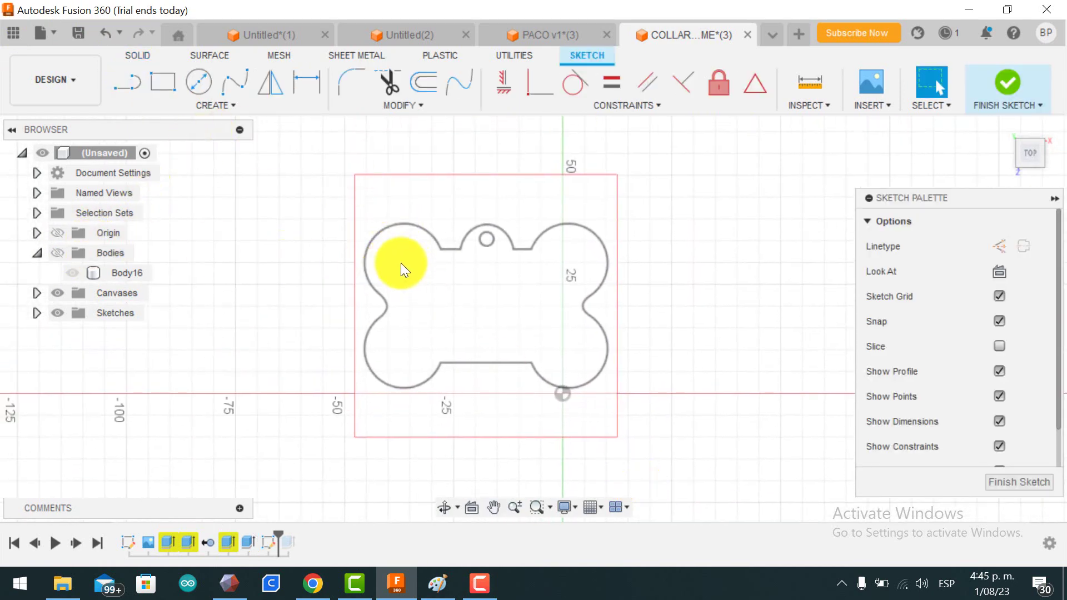
Step: Add the text TOTTI in Arial Black, 7 mm high, in a frame across the upper bone
click(218, 101)
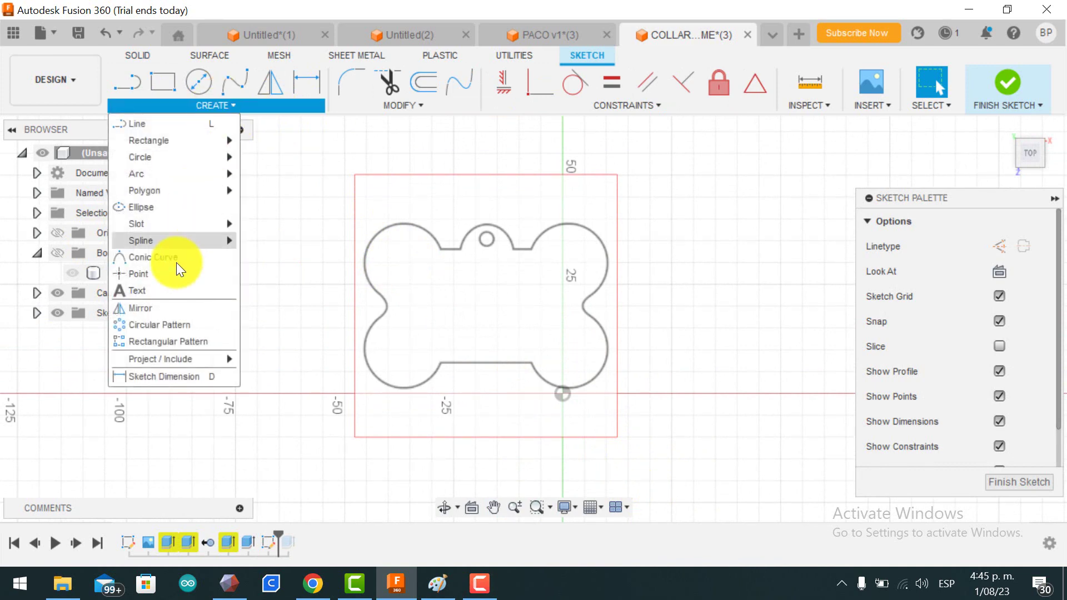
click(171, 288)
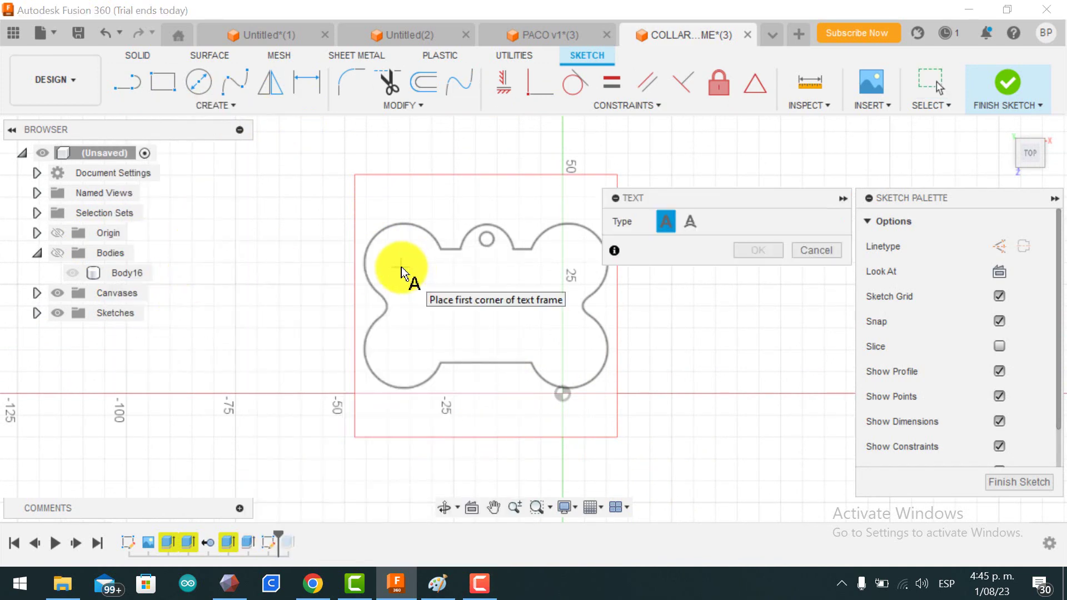
click(402, 267)
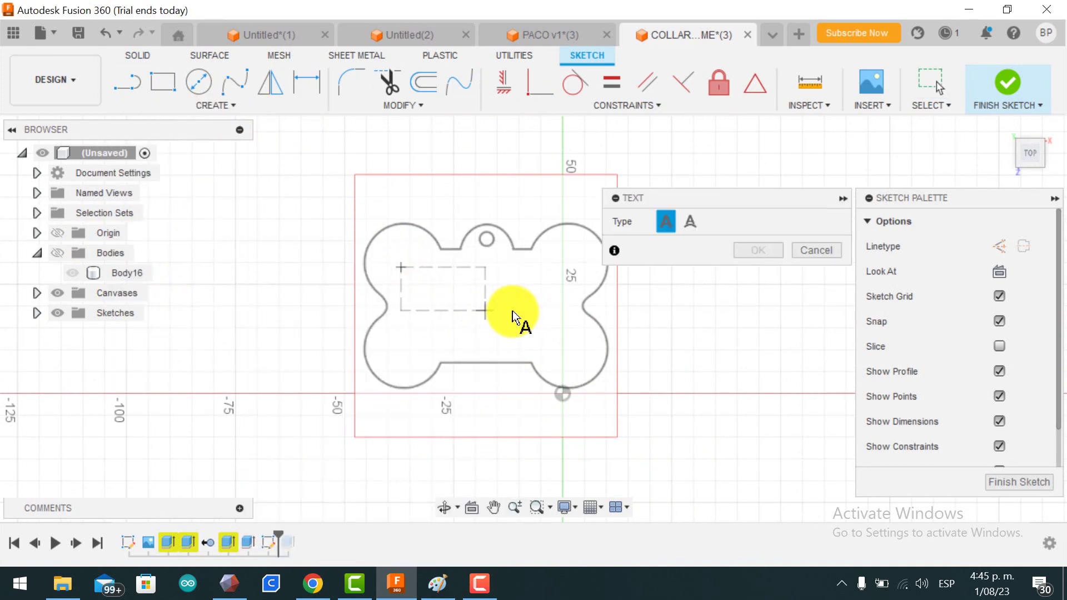
click(568, 316)
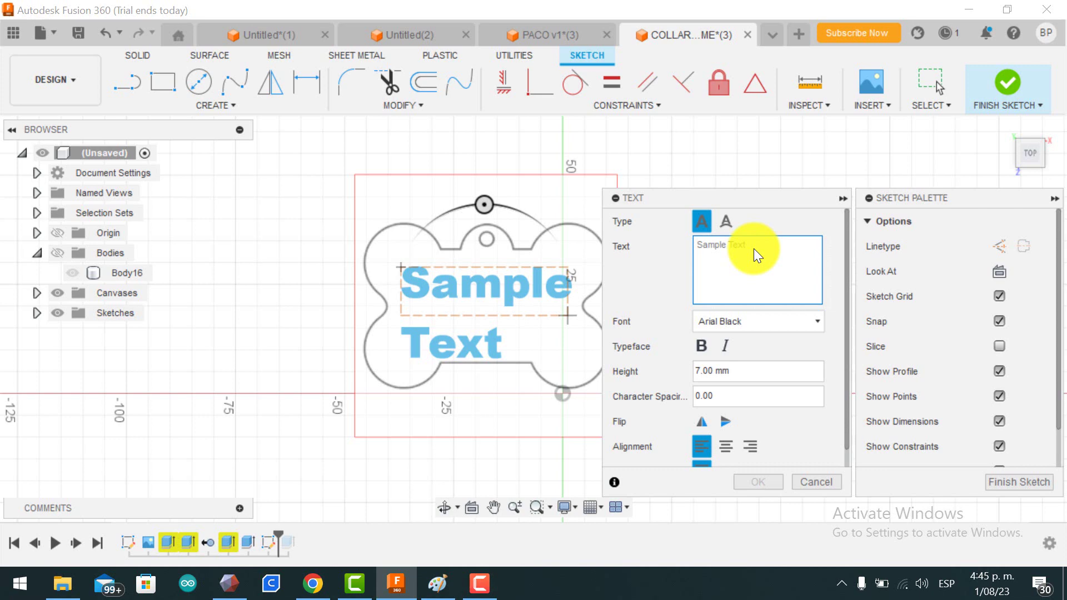
text(TO)
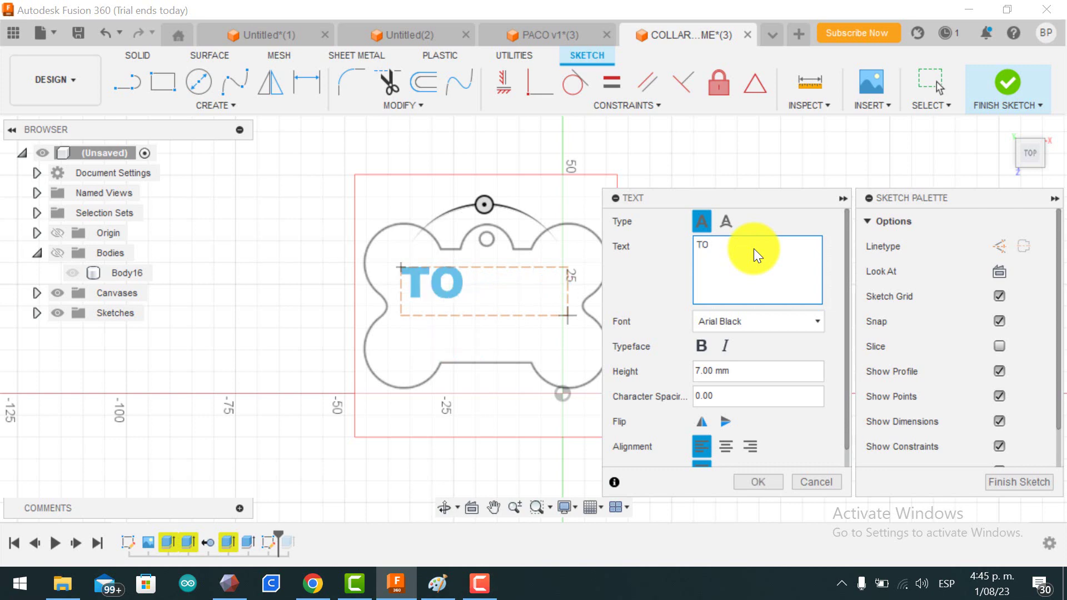
text(TTI)
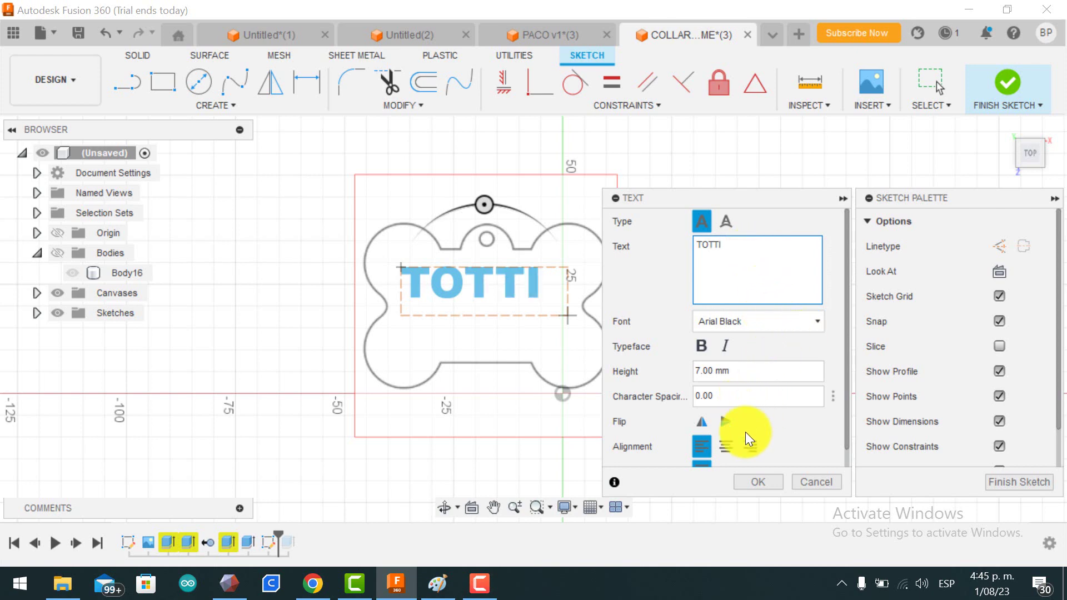
click(749, 483)
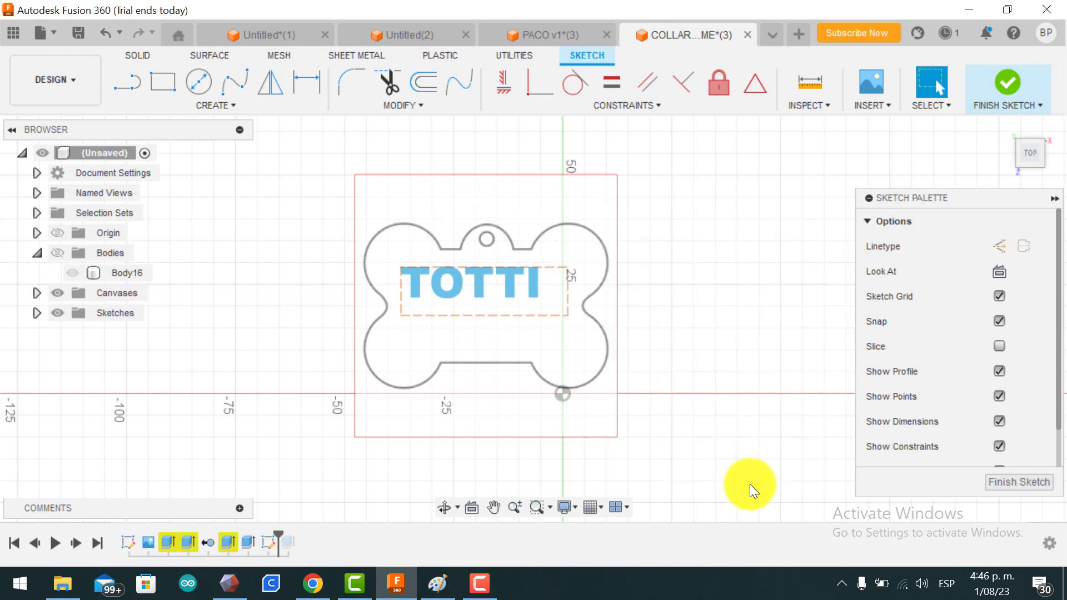
Step: Add a second text frame below TOTTI containing the owner's phone number
click(213, 107)
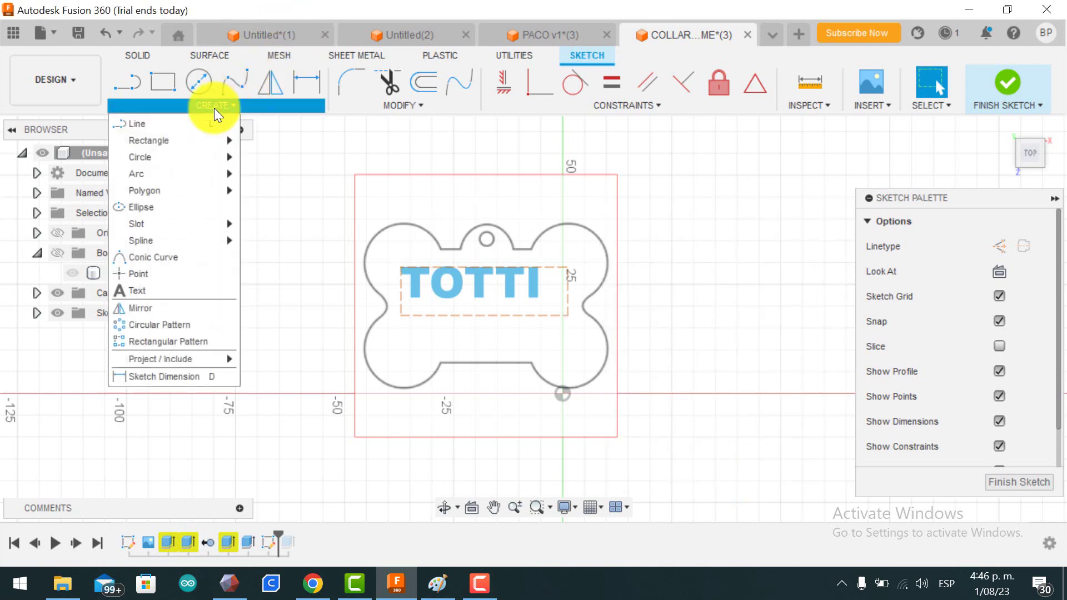
click(176, 284)
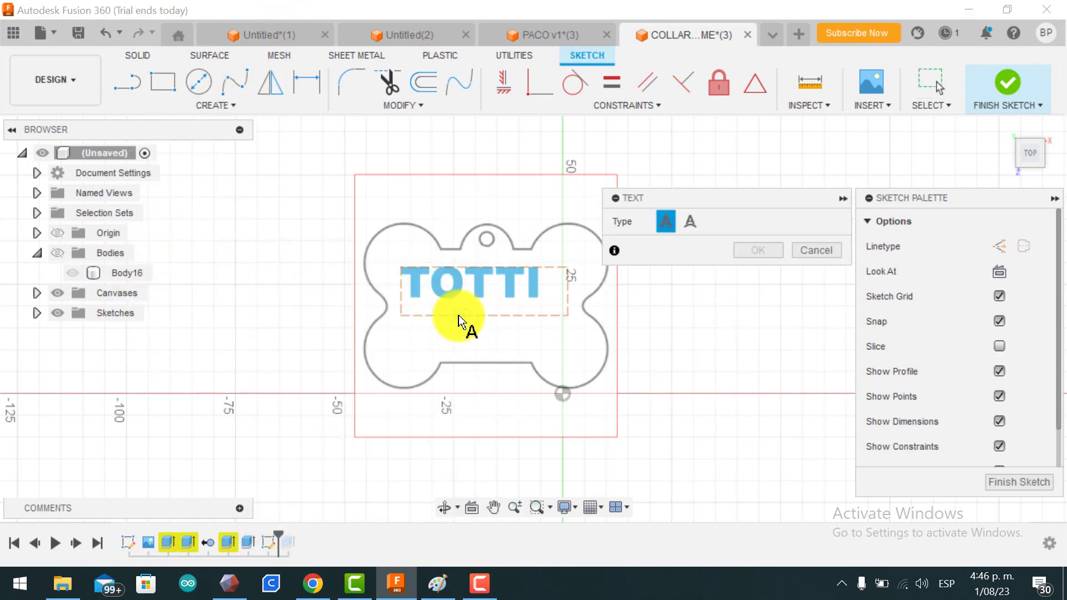
click(393, 318)
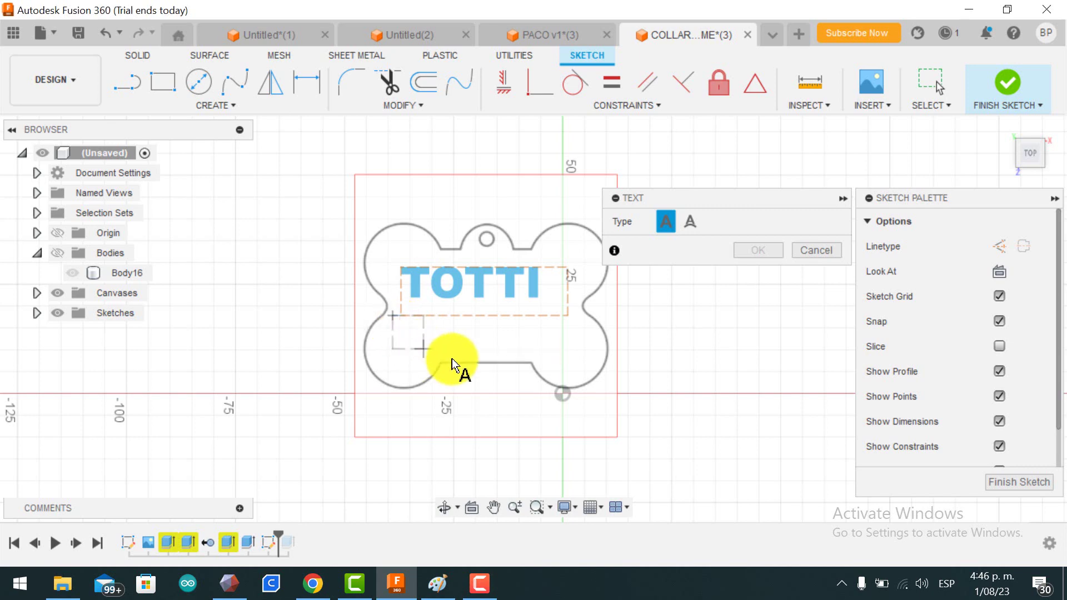
click(576, 348)
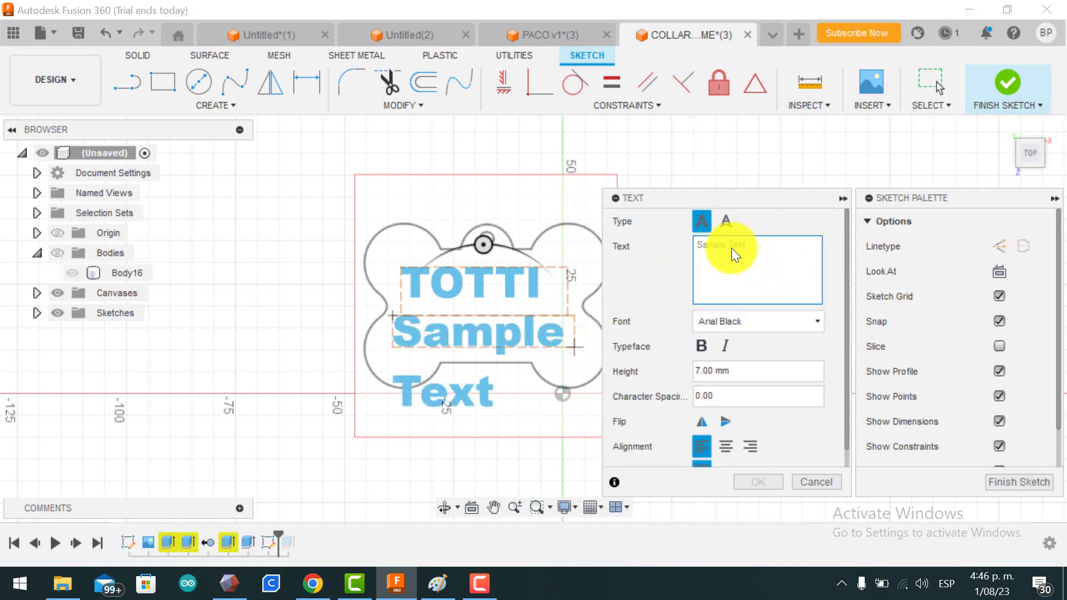
text(300)
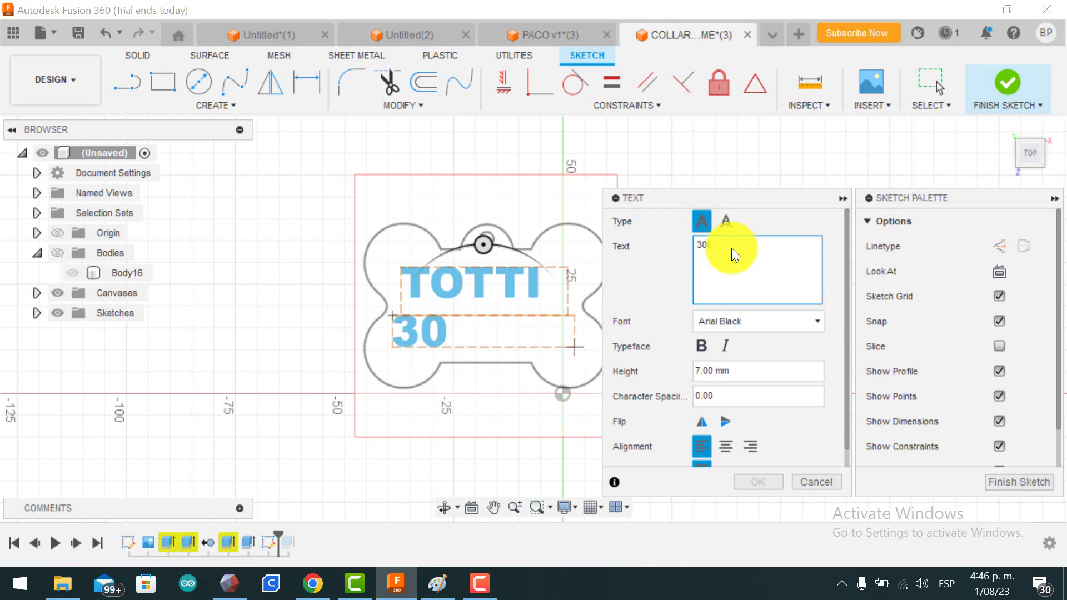
text(32)
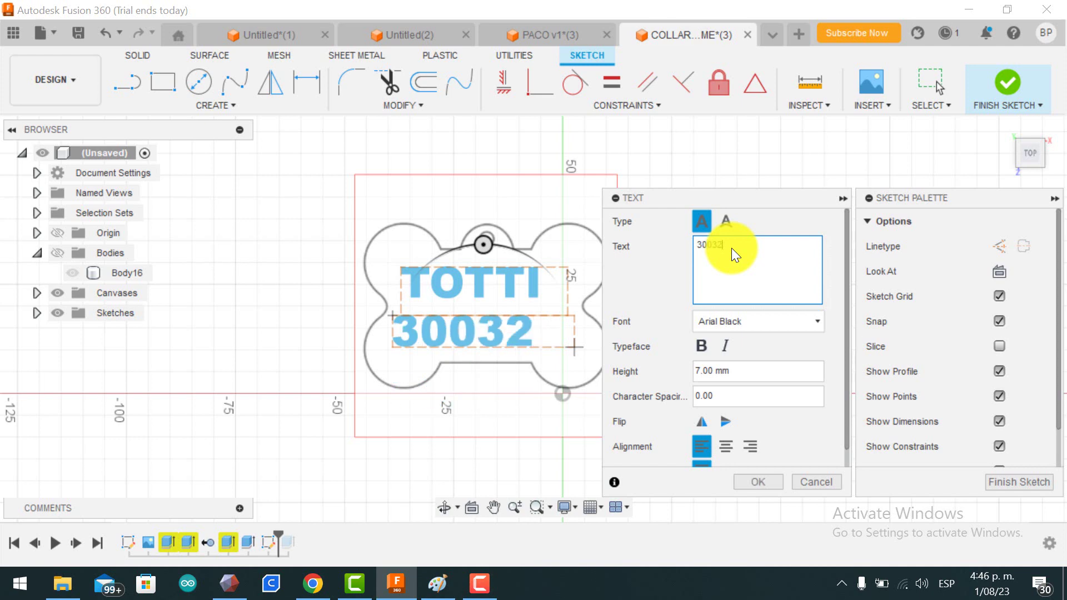
text(5)
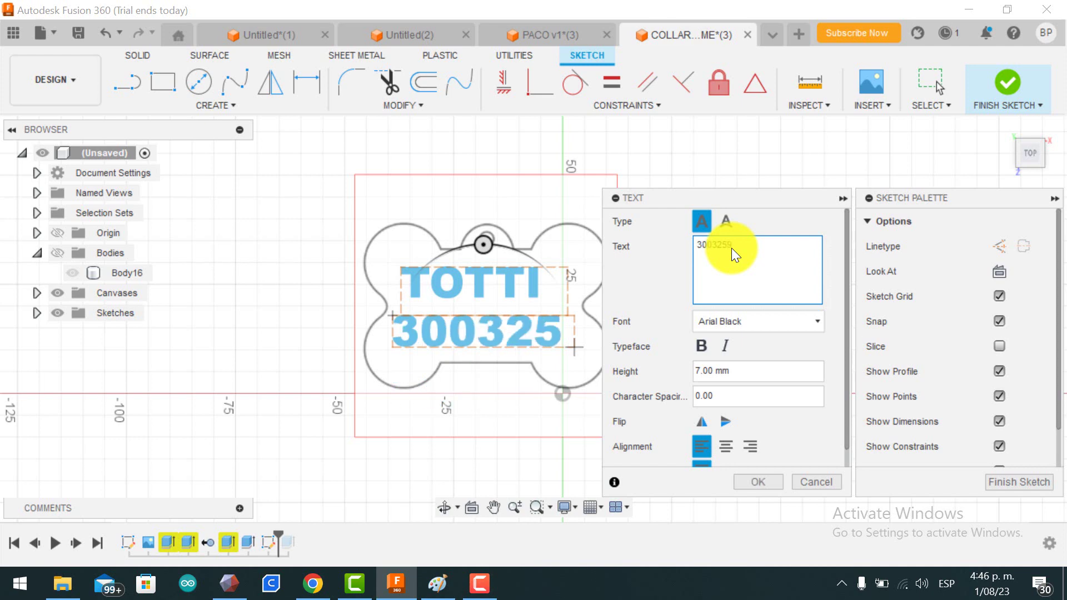
text(9)
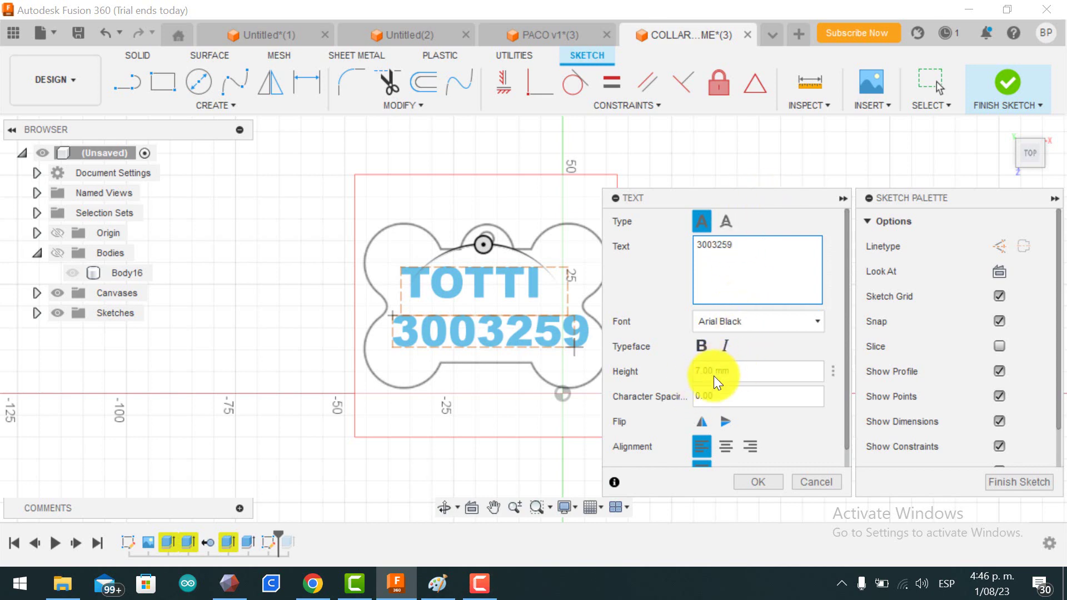
Step: Change the number text's height from 7 mm to 5 mm and confirm it
click(714, 371)
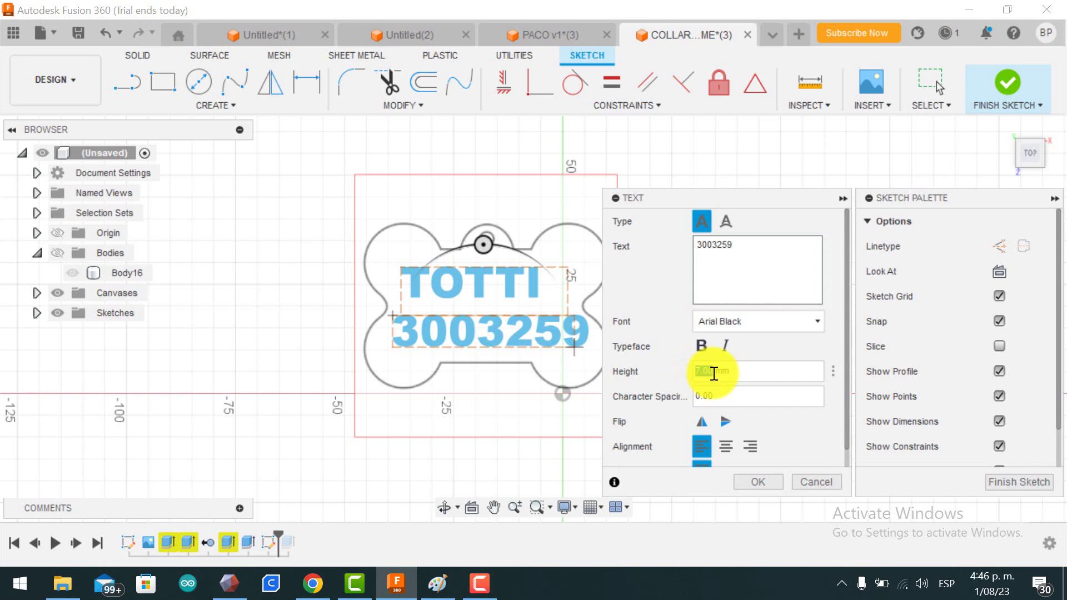
text(5)
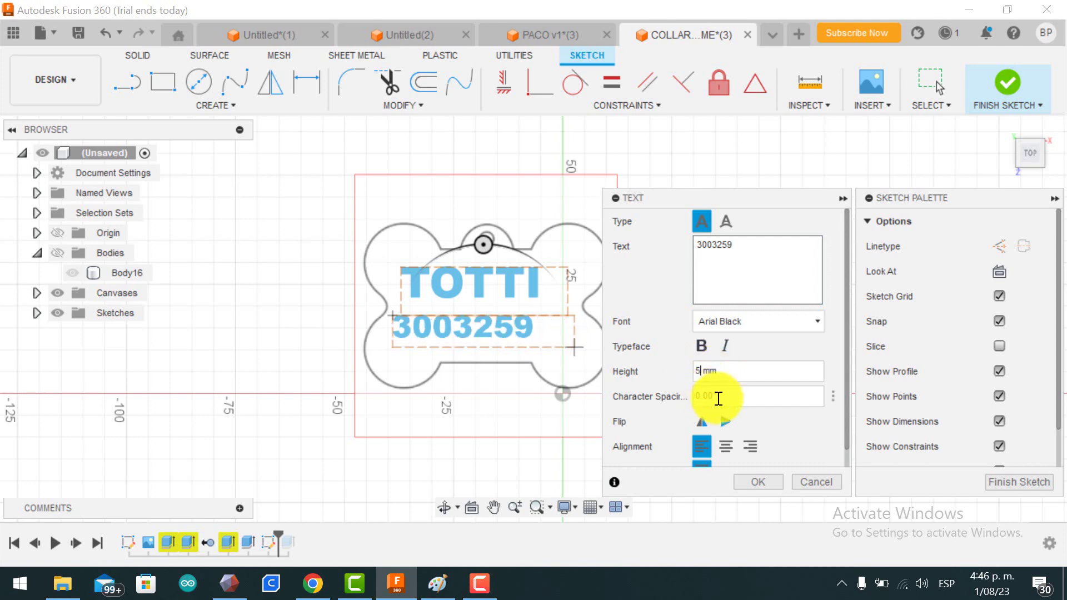
click(757, 483)
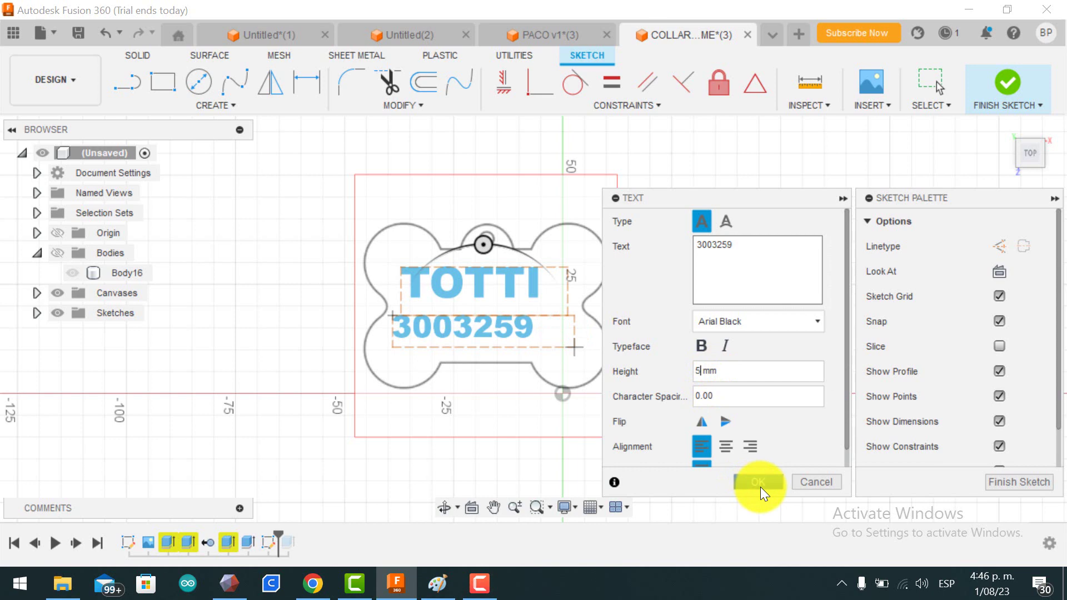
click(760, 483)
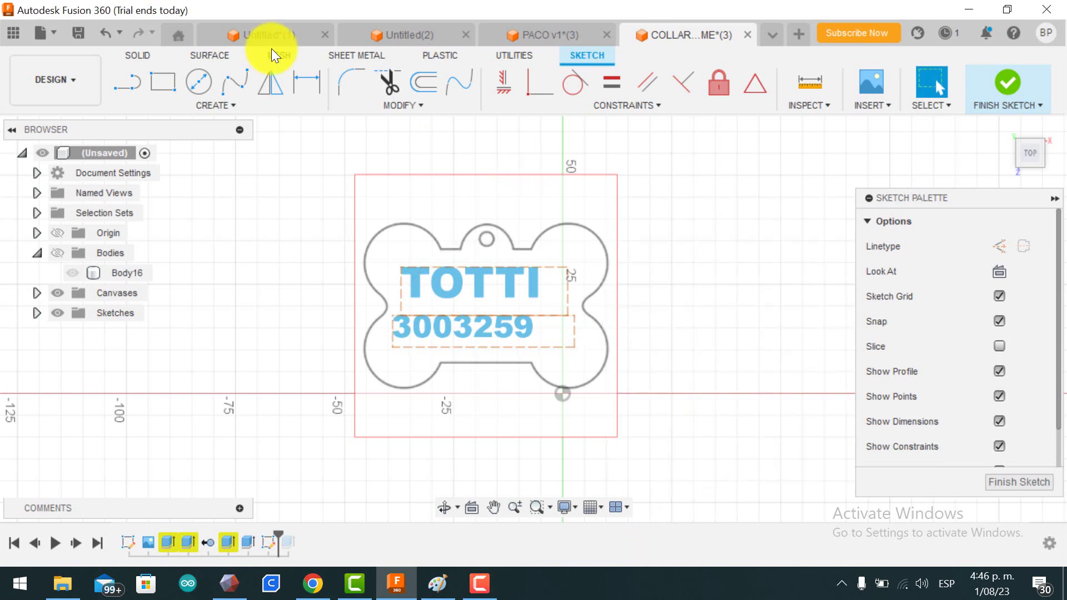
Step: Explode the TOTTI text into outline profile curves
click(416, 274)
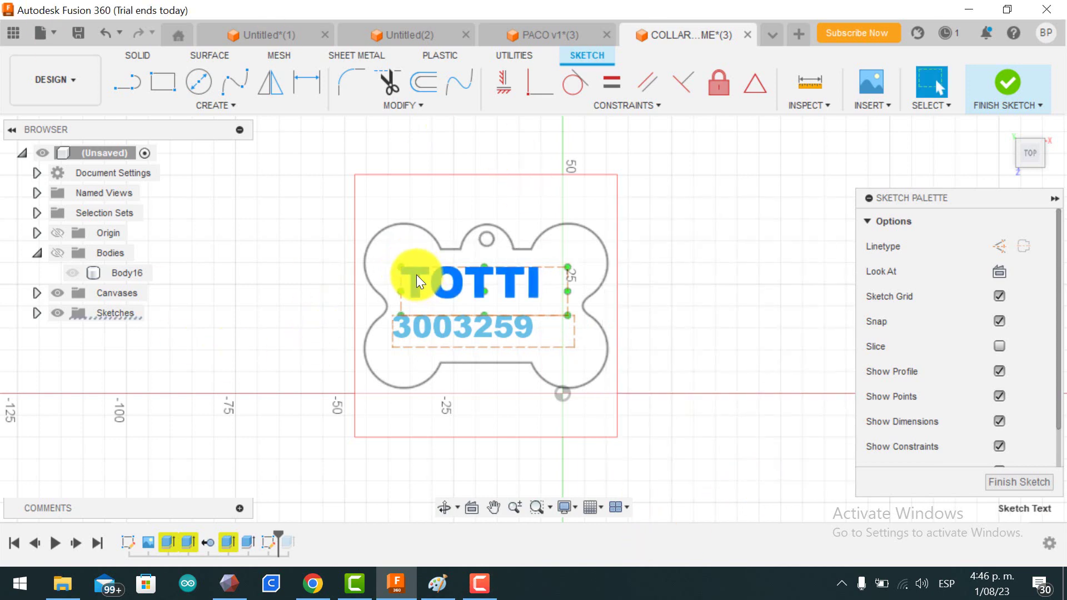
click(417, 330)
right_click(417, 329)
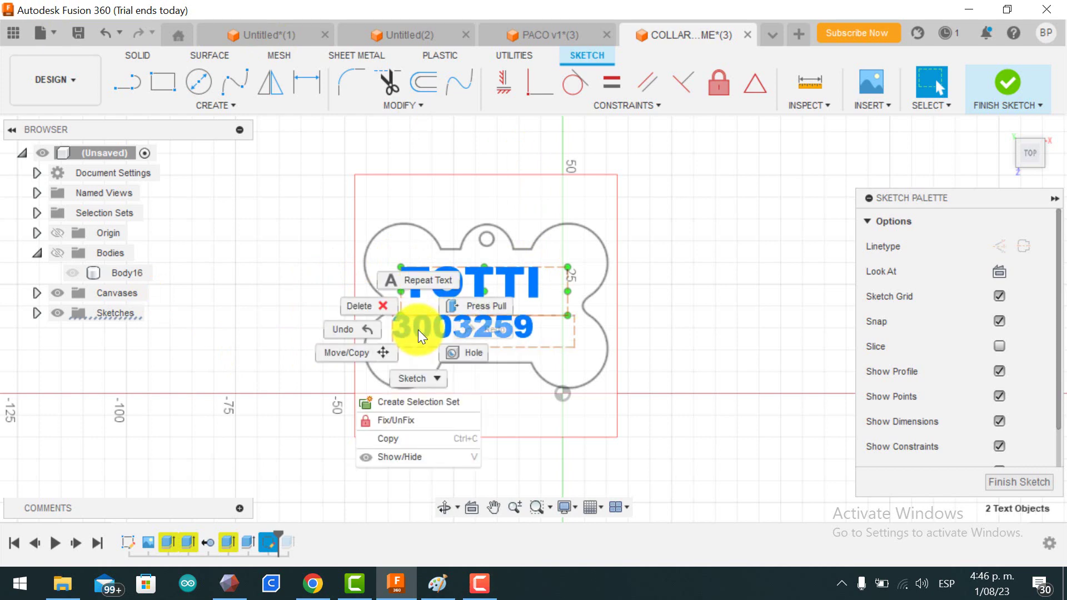
click(578, 356)
click(513, 281)
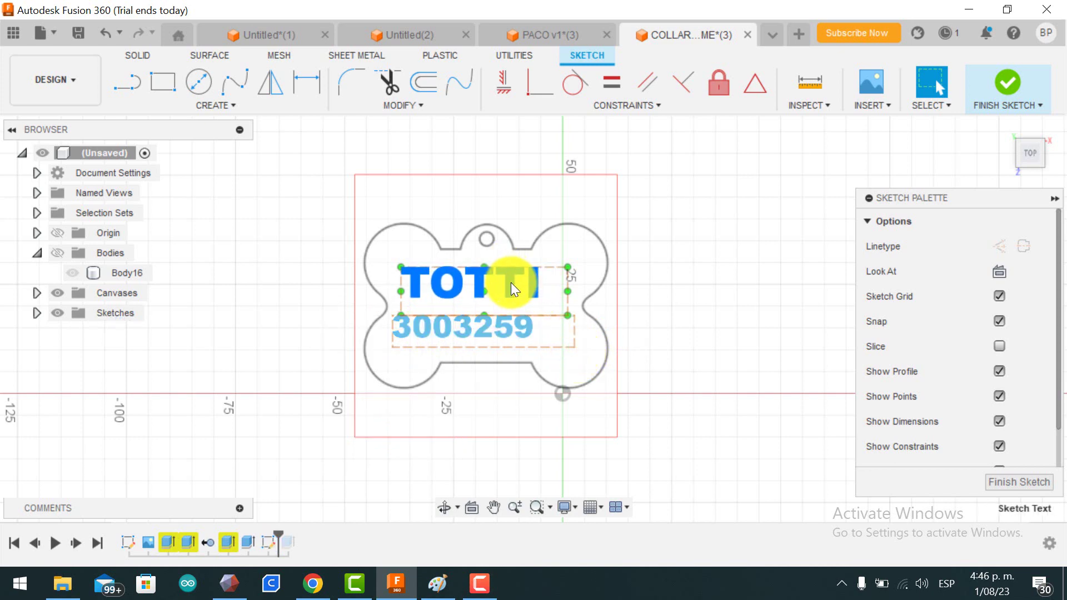
right_click(511, 282)
click(505, 384)
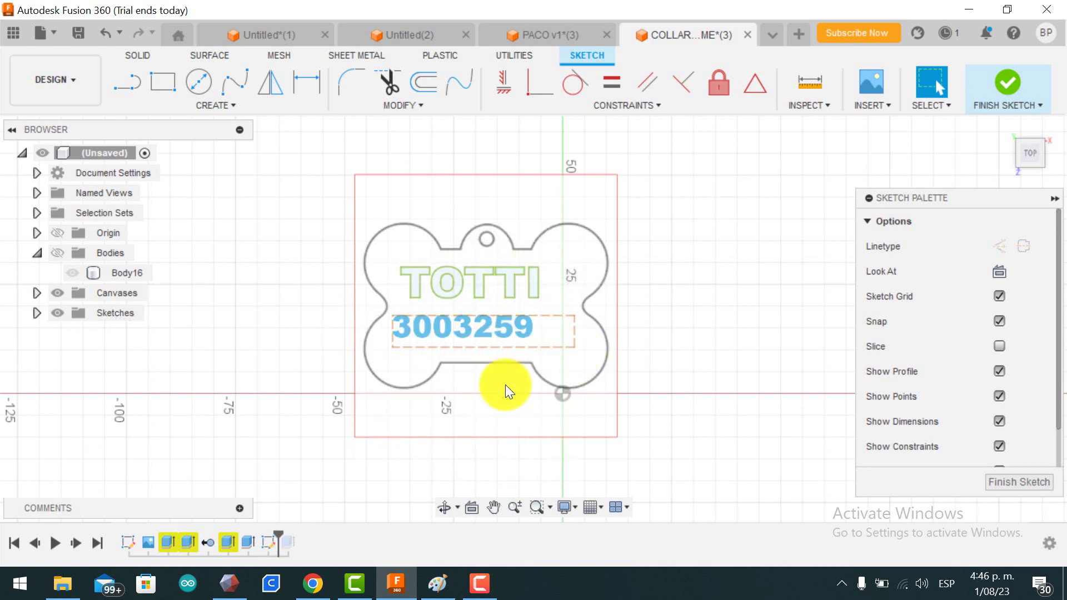
Step: Explode the phone-number text into outline curves and finish the sketch
right_click(507, 326)
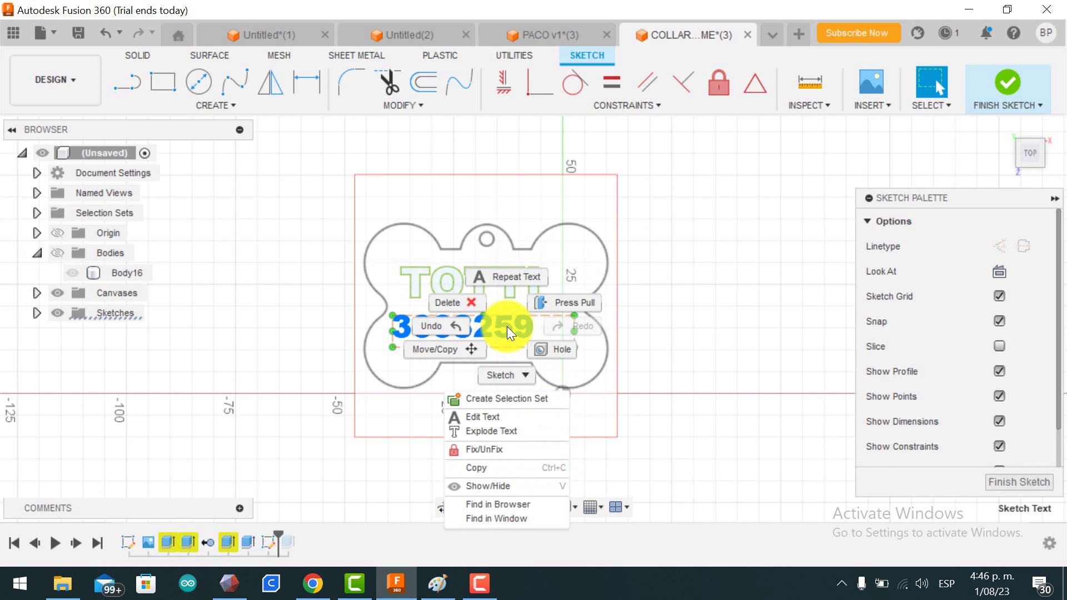
click(489, 431)
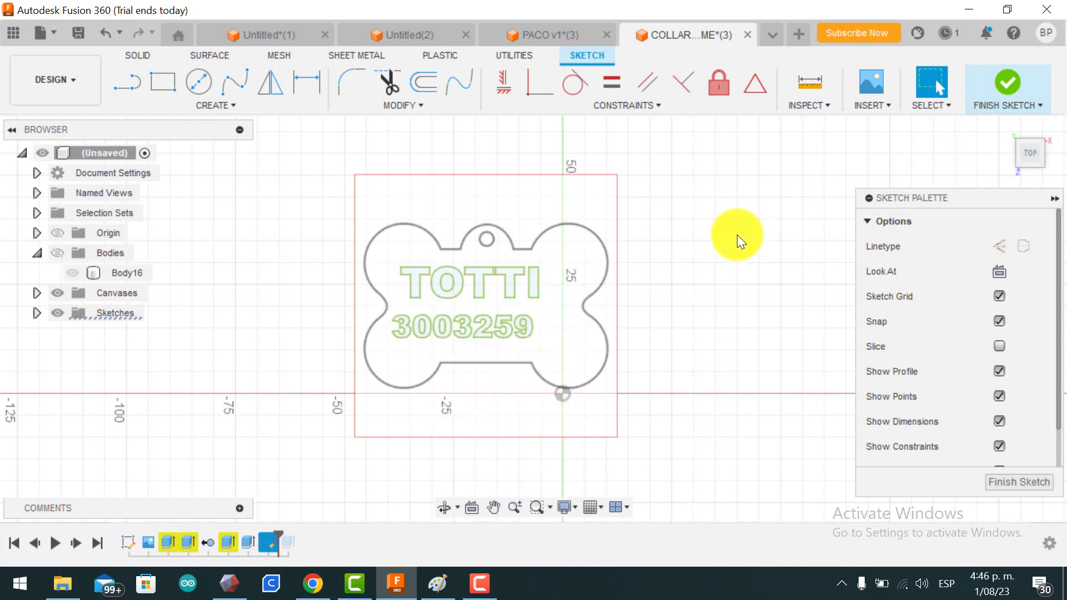
click(60, 253)
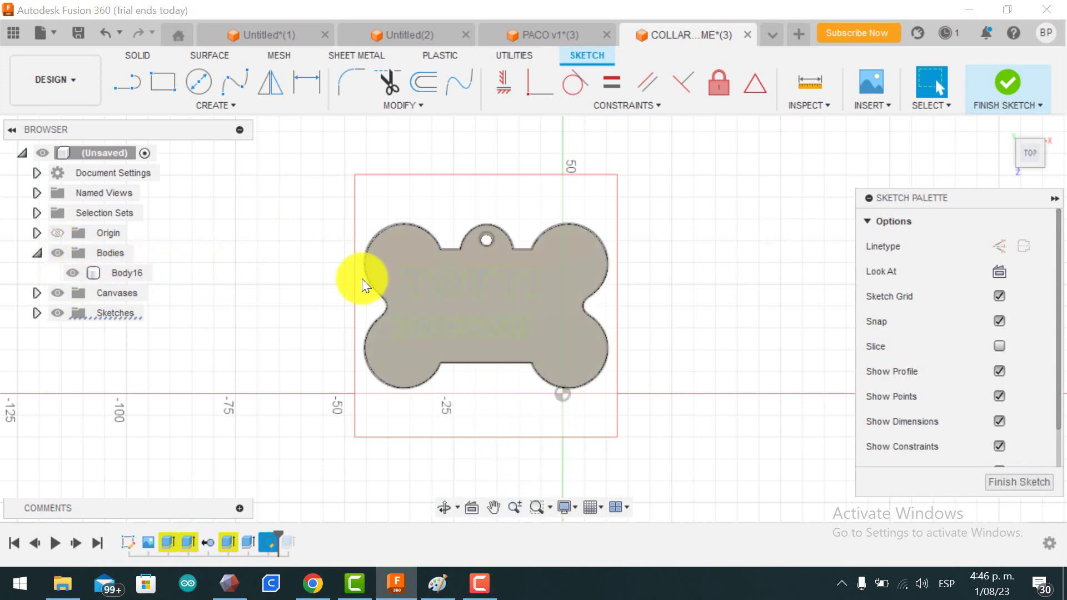
click(57, 253)
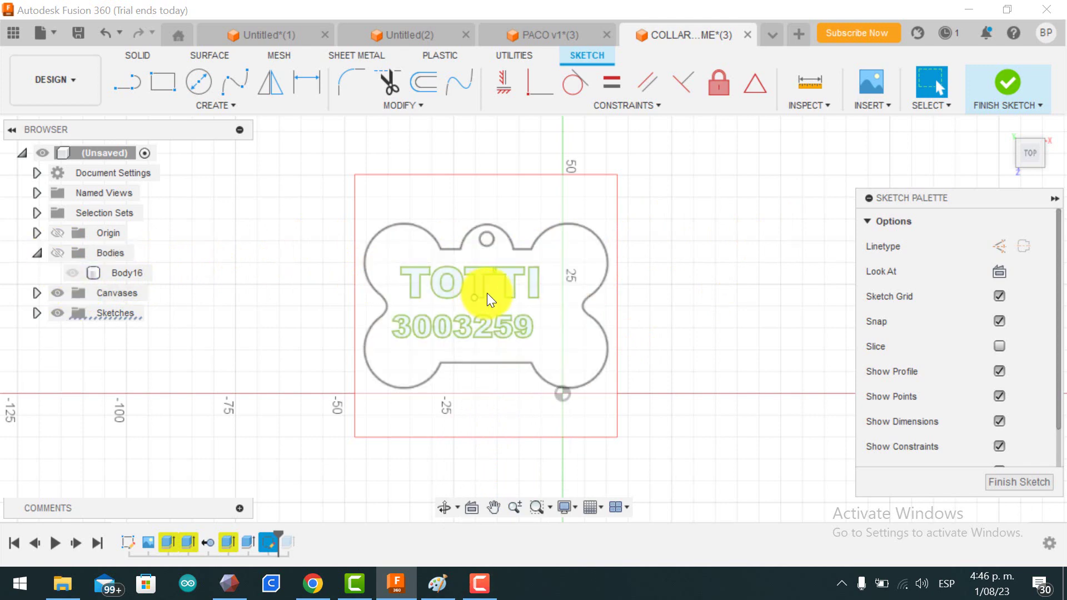
click(1035, 482)
Step: Start an extrusion and select the five TOTTI letter profiles
click(161, 83)
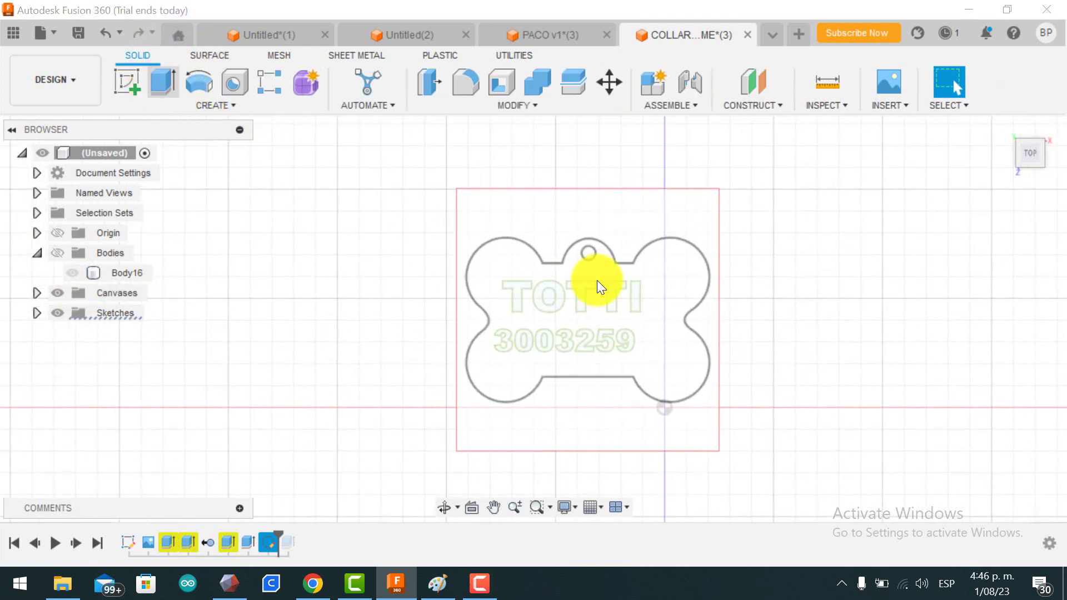
click(521, 293)
click(541, 293)
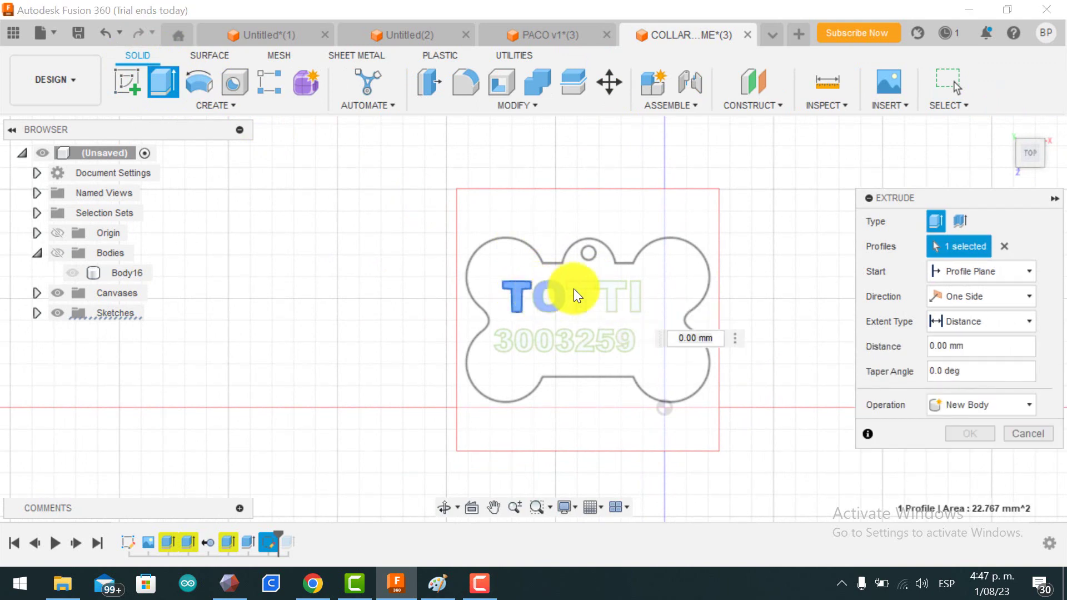
click(585, 285)
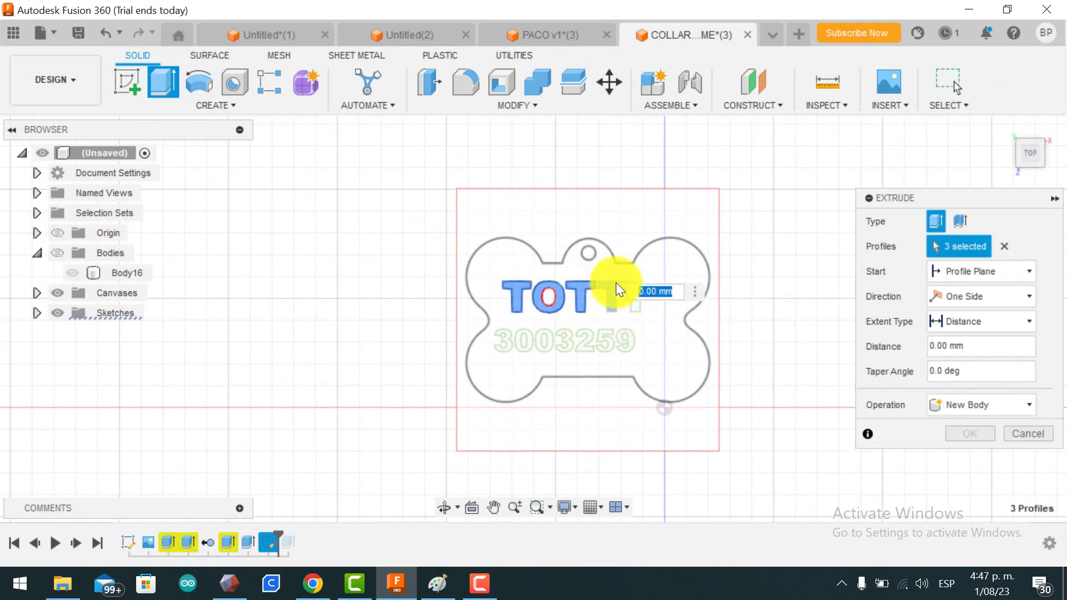
click(616, 283)
click(636, 304)
Step: Add the seven digit profiles of 3003259 to the extrusion selection
click(517, 343)
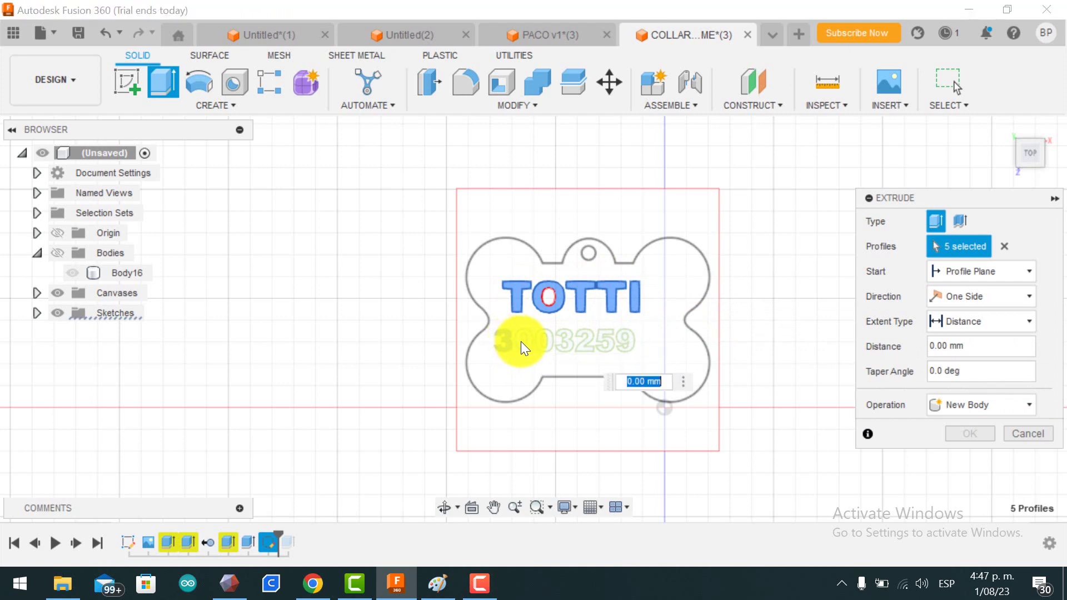
click(522, 340)
click(548, 341)
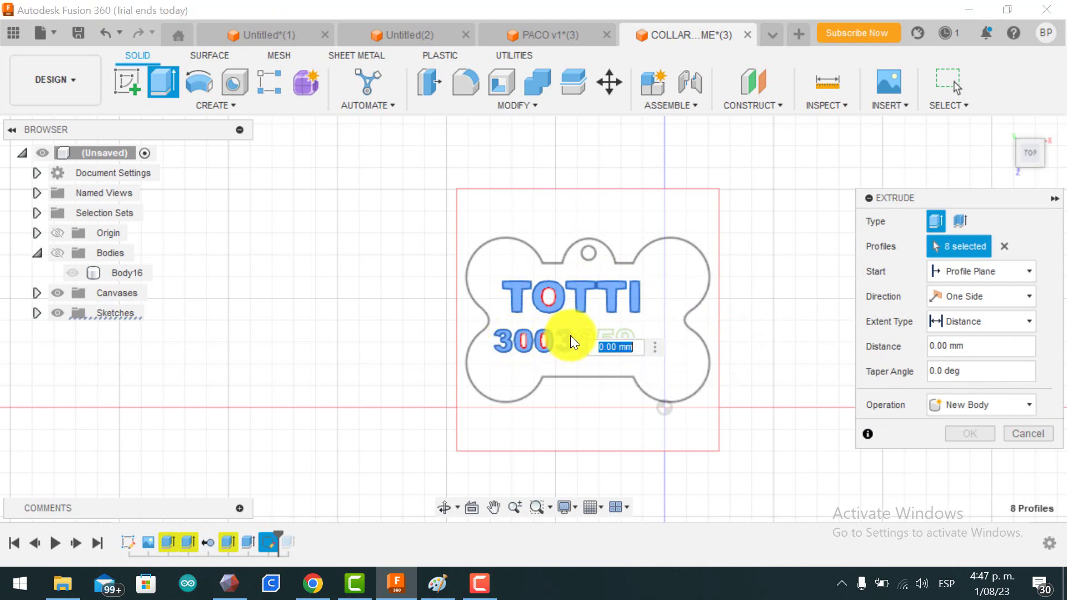
click(573, 340)
click(591, 338)
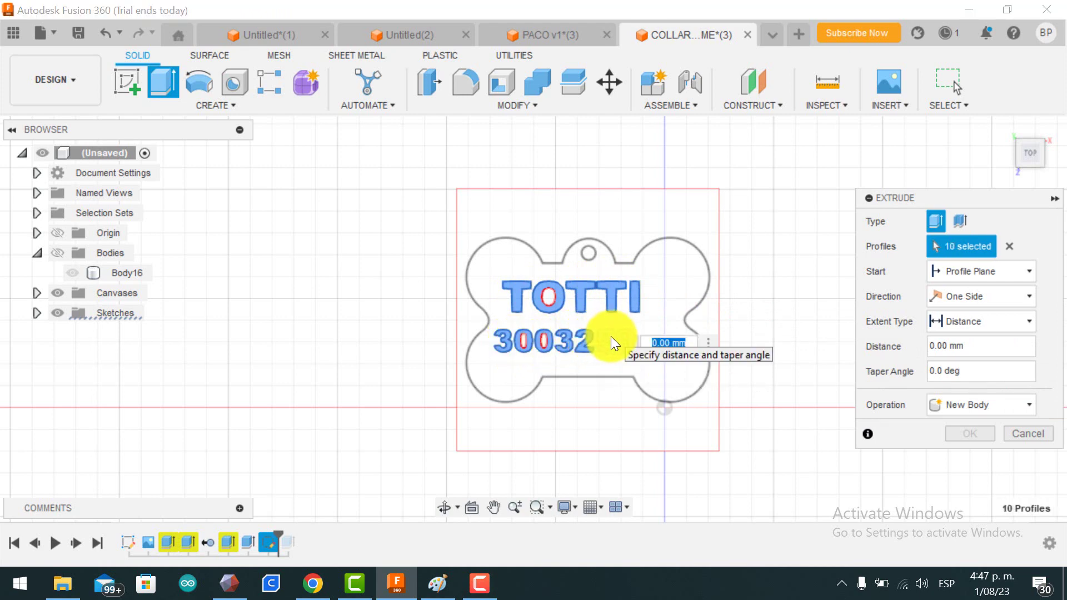
click(605, 340)
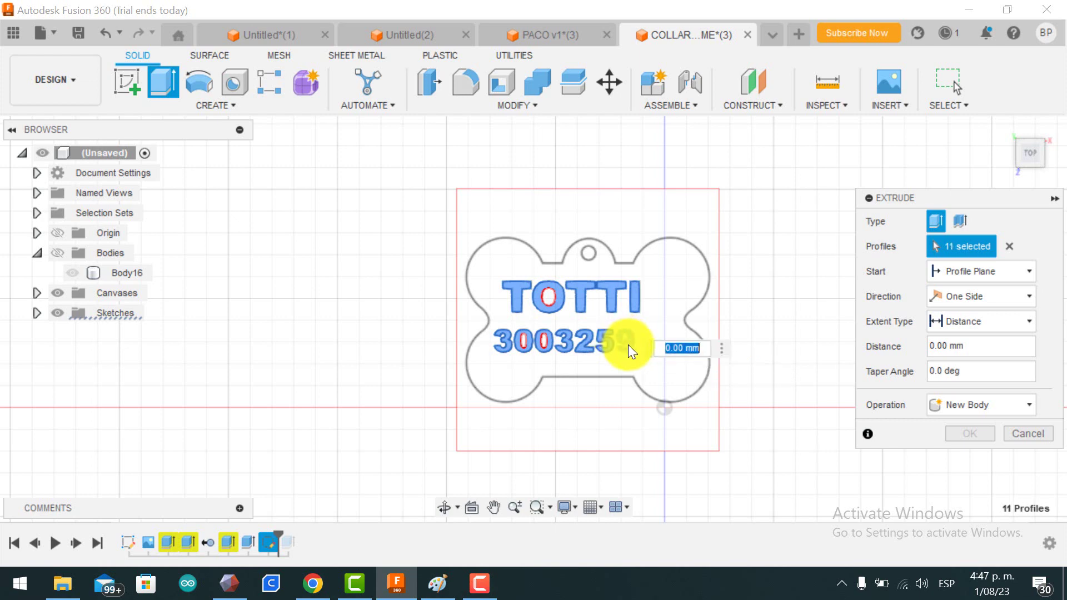
click(628, 344)
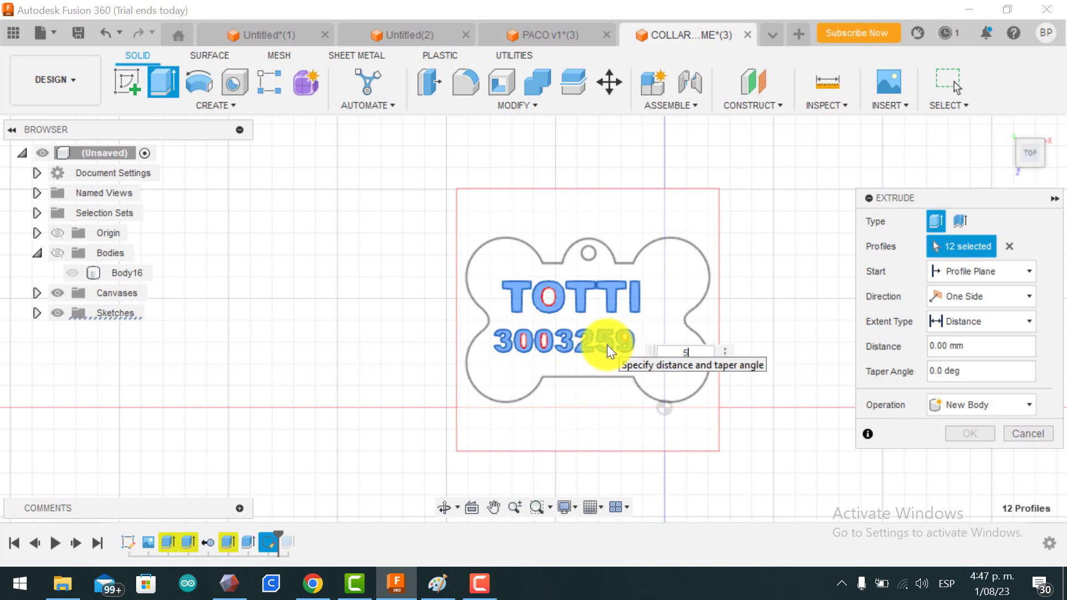
Step: Extrude the lettering 5 mm, joined onto the visible bone body, and orbit to inspect
text(5)
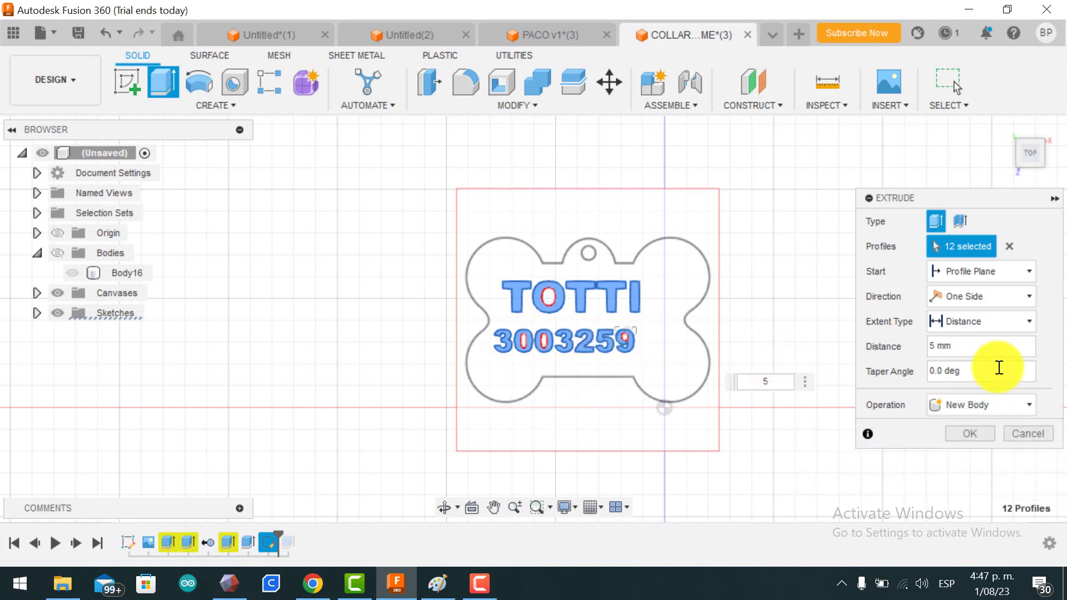
click(1014, 404)
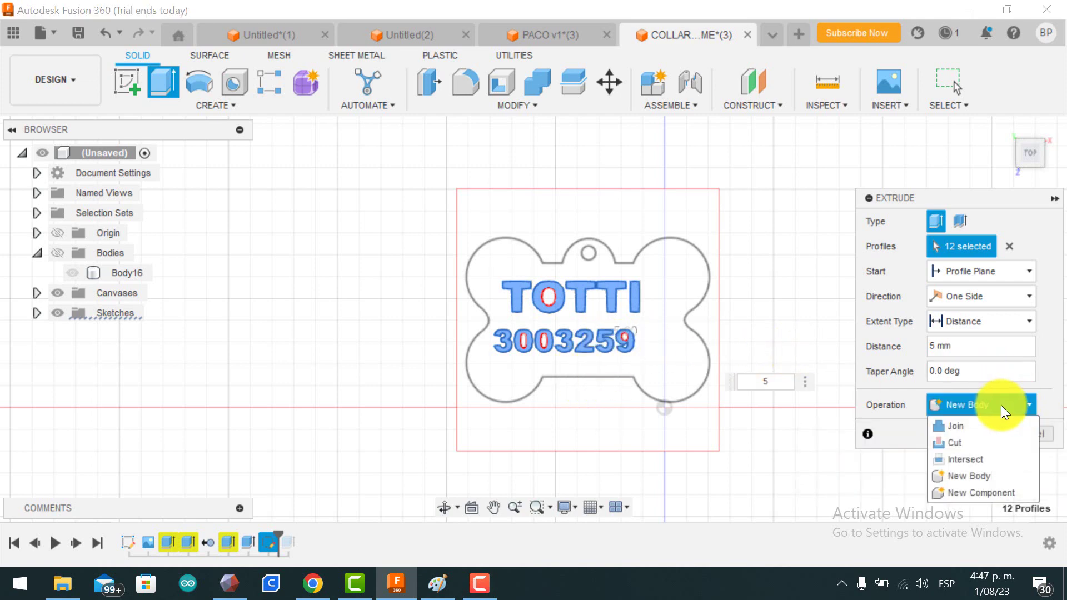
click(975, 431)
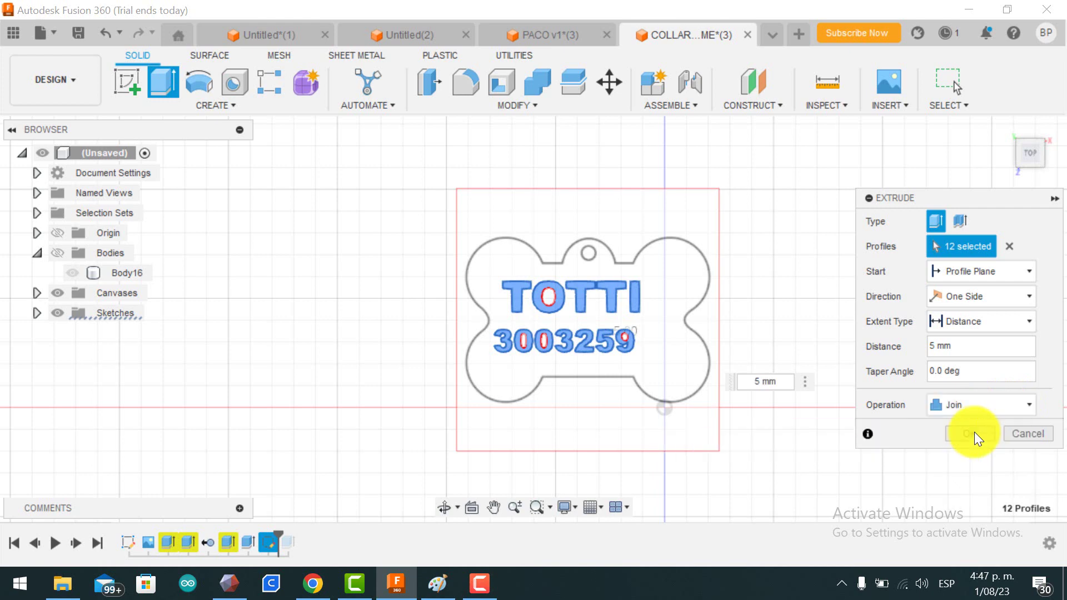
click(57, 254)
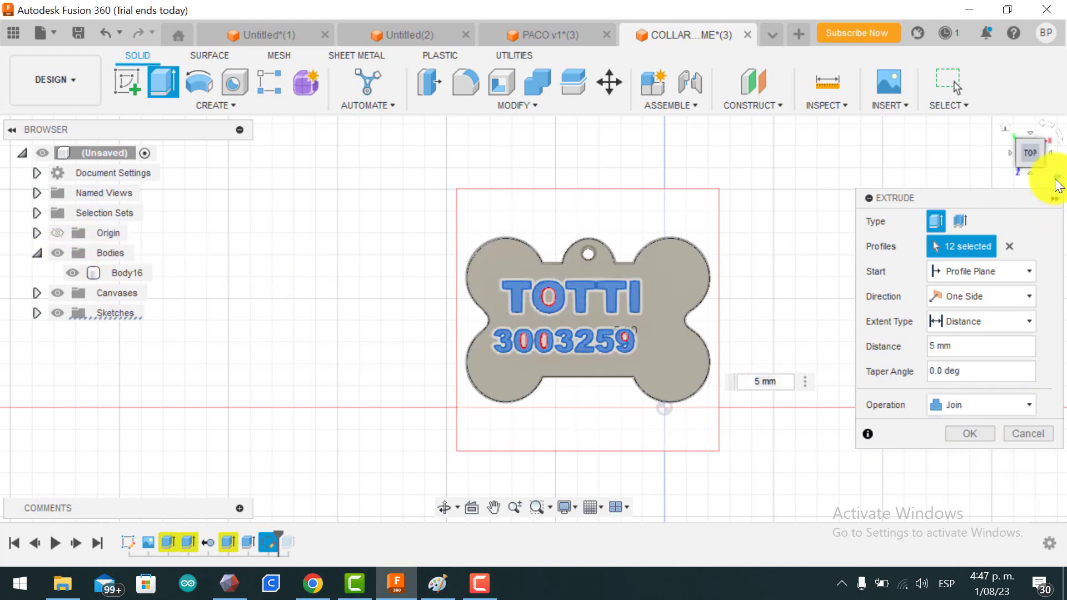
click(1032, 164)
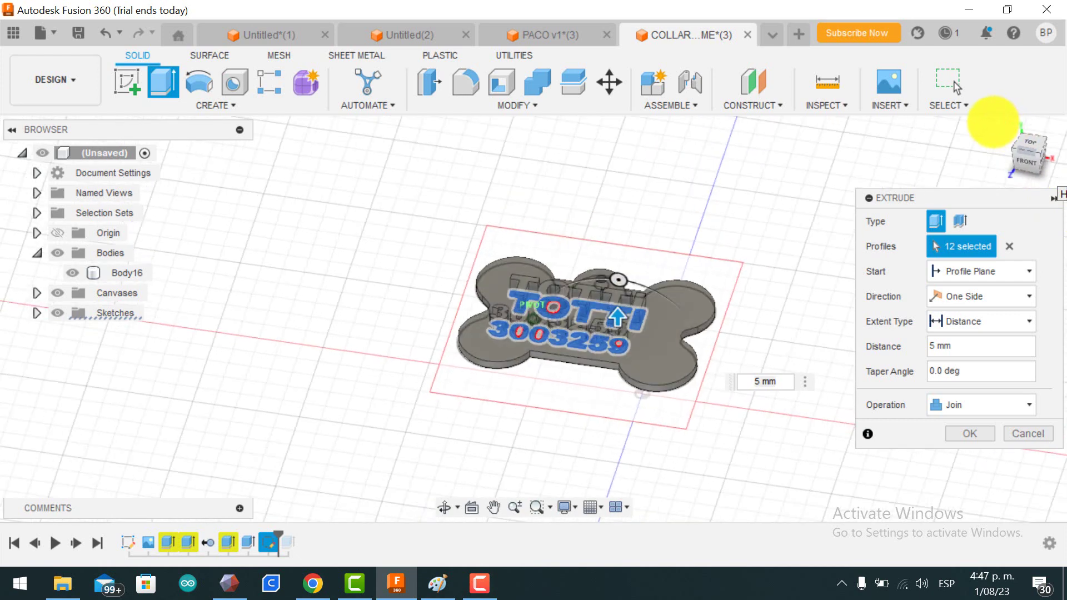
click(973, 436)
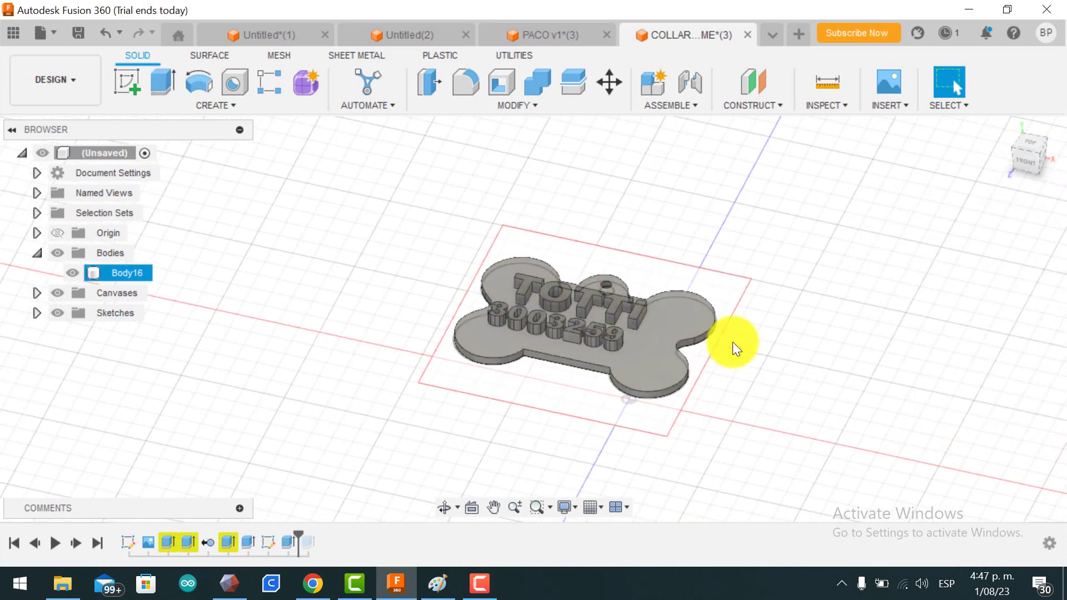
click(1027, 150)
mouse_move(1048, 191)
shift+middle_down()
mouse_move(11, 159)
mouse_move(1027, 157)
mouse_move(941, 158)
mouse_move(876, 132)
mouse_move(562, 125)
mouse_move(353, 161)
mouse_move(369, 203)
mouse_move(301, 172)
mouse_move(360, 124)
mouse_move(398, 136)
mouse_move(400, 162)
mouse_move(376, 167)
mouse_move(321, 174)
mouse_move(245, 160)
mouse_move(359, 185)
mouse_move(365, 148)
shift+middle_up()
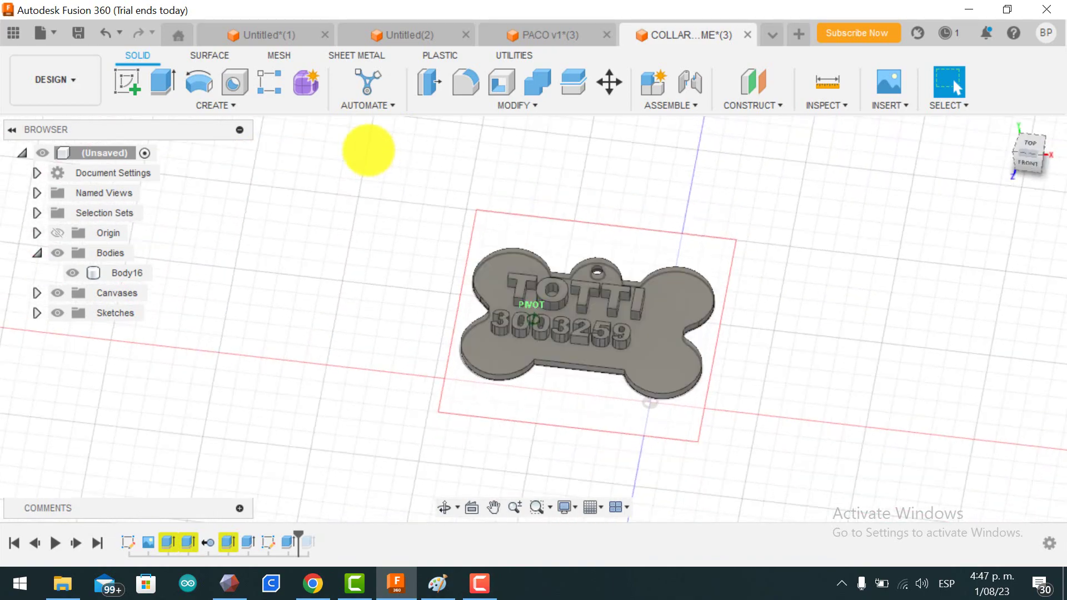